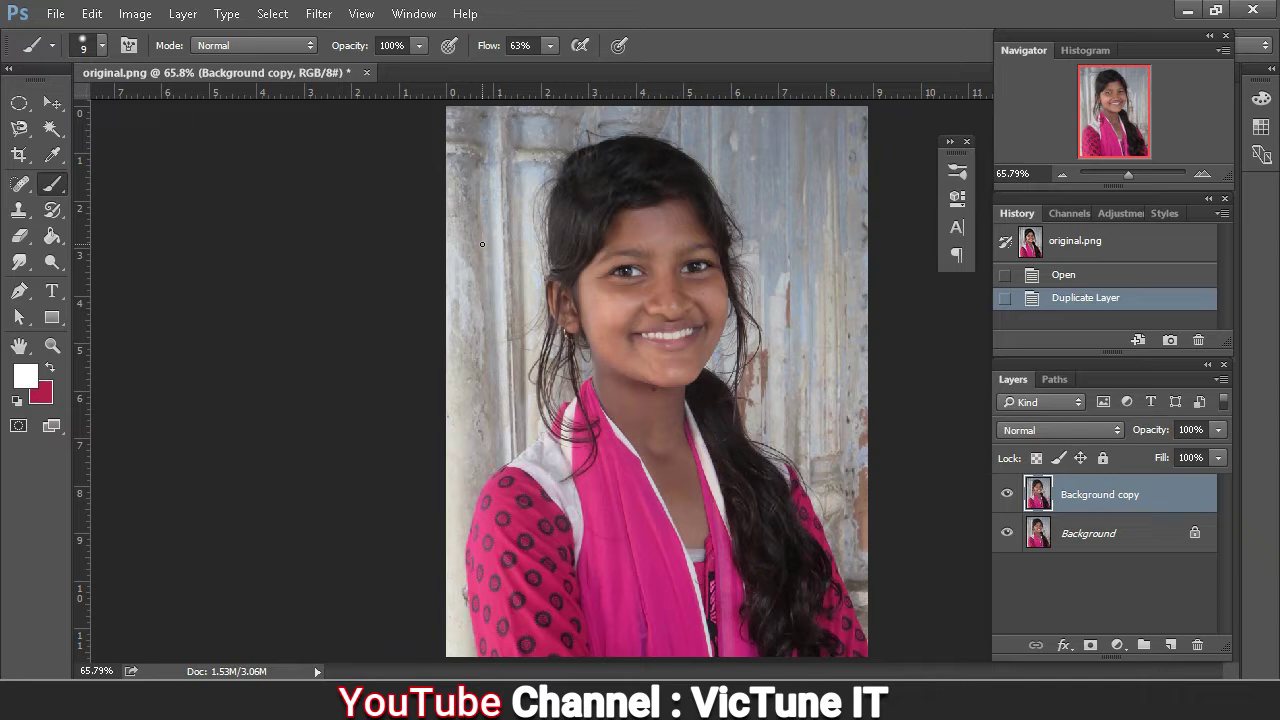
- Adjust the Brush tool's tip size to 32 px
{"action": "key", "text": "bracketleft"}
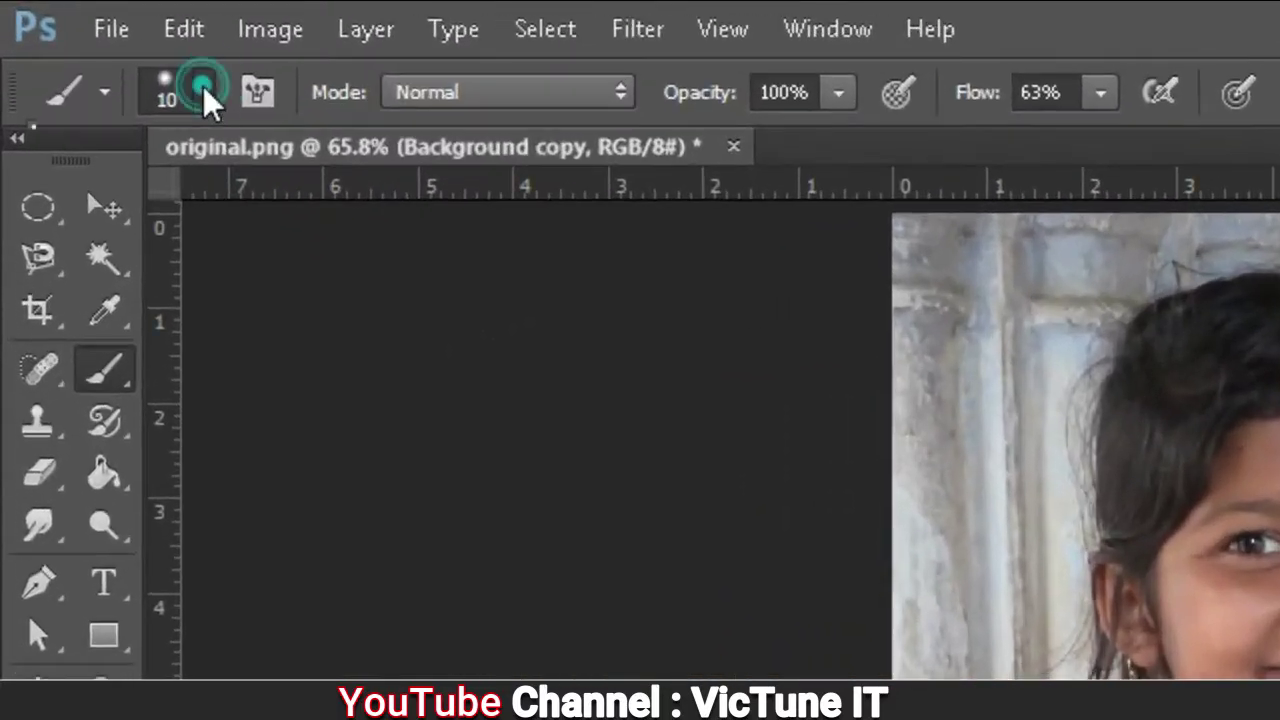
{"action": "left_click", "coordinate": [101, 45]}
{"action": "left_click_drag", "start_coordinate": [236, 220], "coordinate": [259, 240]}
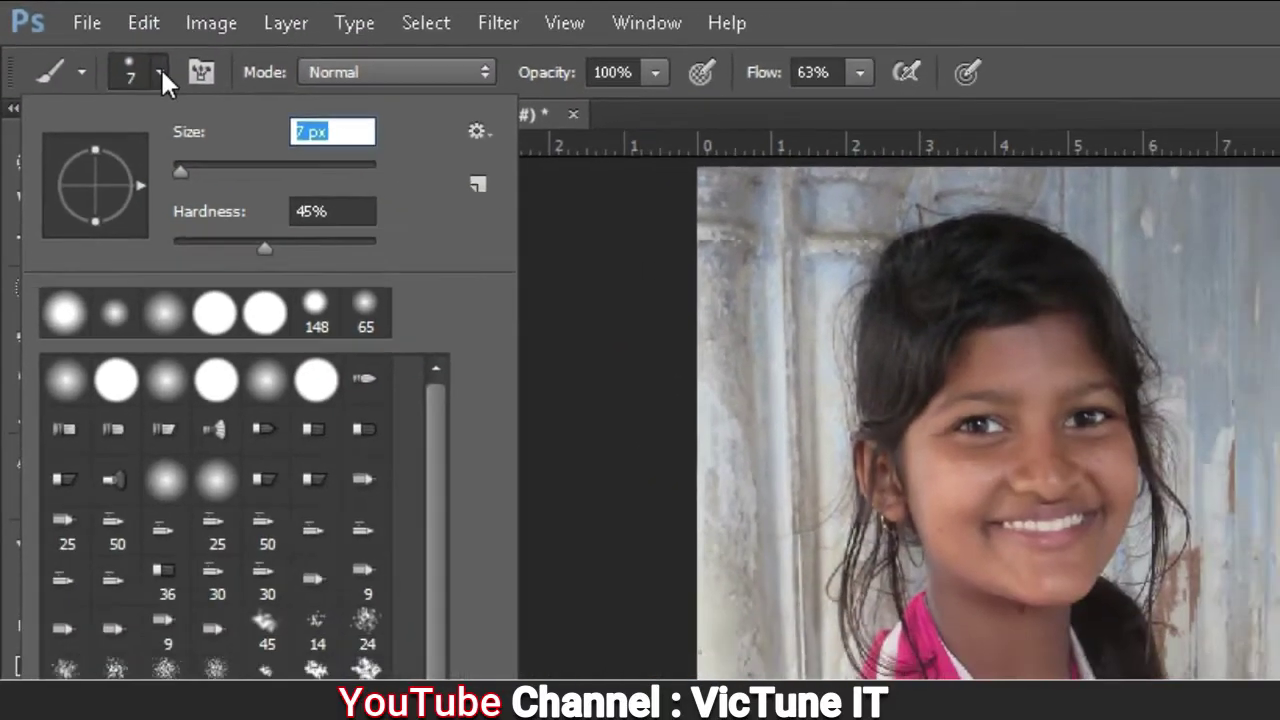
{"action": "left_click", "coordinate": [168, 90]}
{"action": "key", "text": "]"}
{"action": "key", "text": "]"}
{"action": "key", "text": "]"}
{"action": "key", "text": "]"}
{"action": "key", "text": "]"}
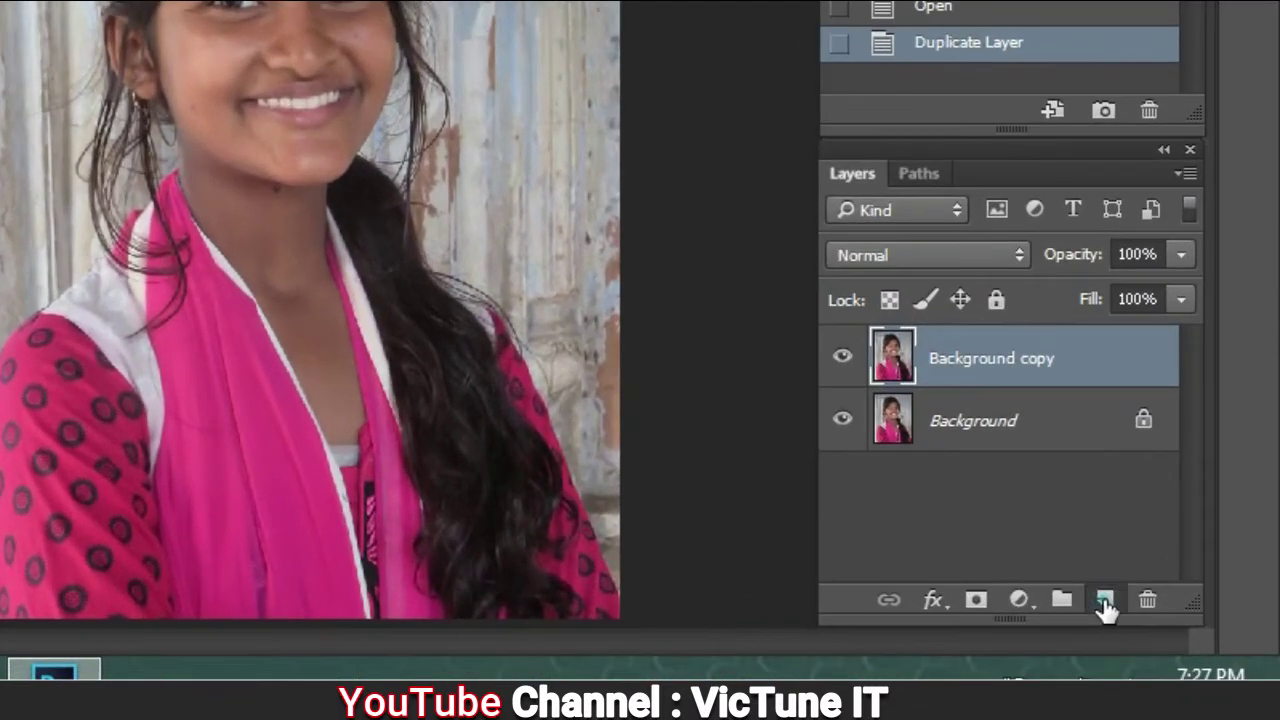
- Add a new empty layer above the background copy and choose a soft round brush with 0% hardness
{"action": "left_click", "coordinate": [1170, 645]}
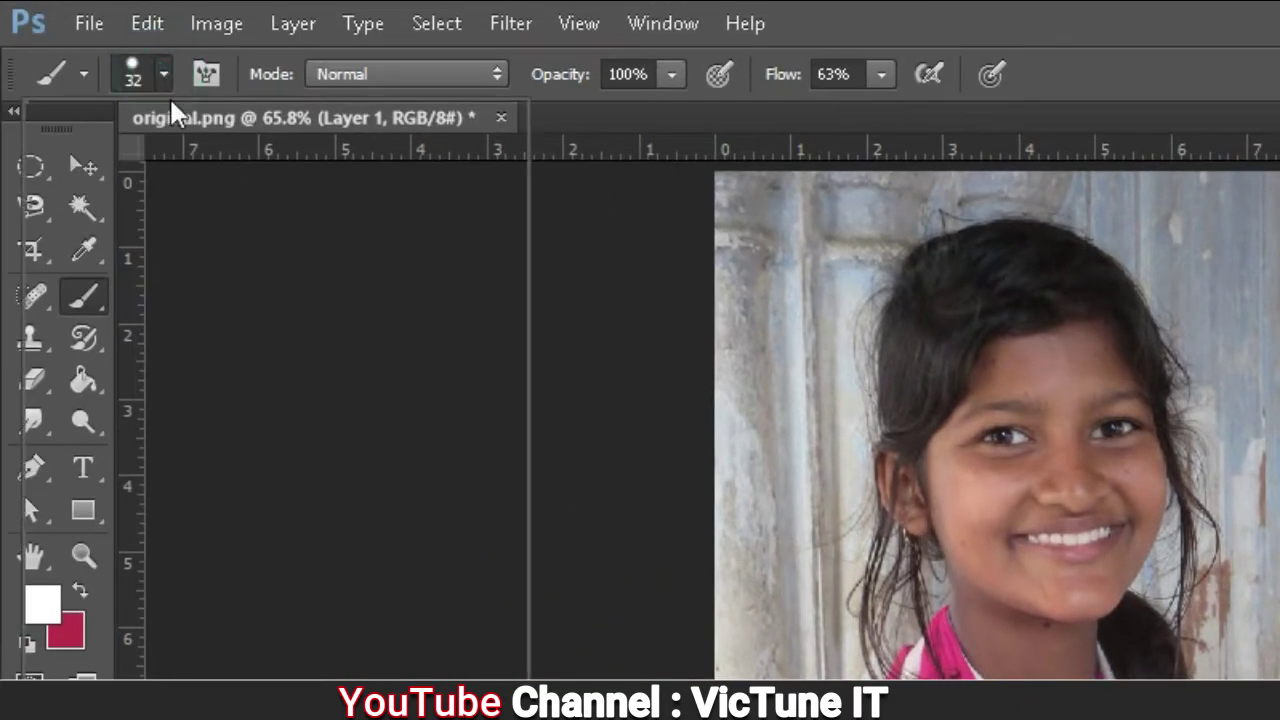
{"action": "left_click", "coordinate": [163, 74]}
{"action": "left_click", "coordinate": [266, 396]}
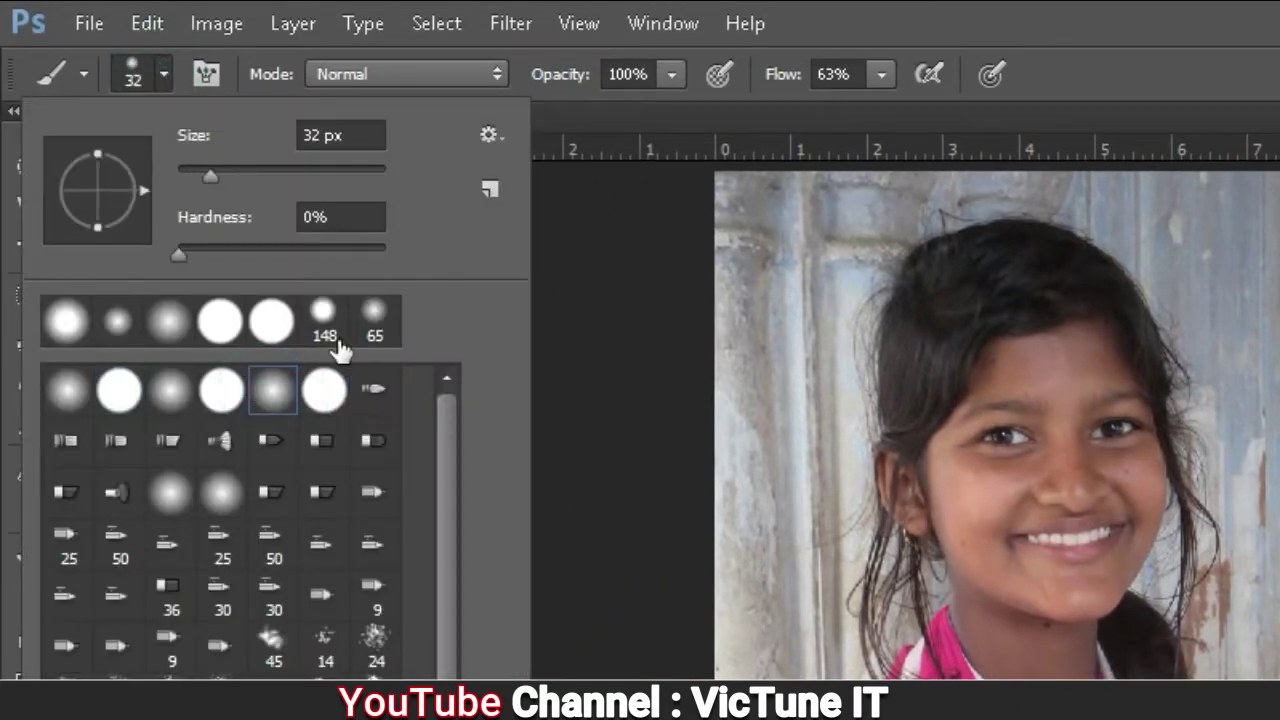
- Set the brush's opacity and flow to 100%
{"action": "left_click", "coordinate": [671, 74]}
{"action": "left_click", "coordinate": [660, 112]}
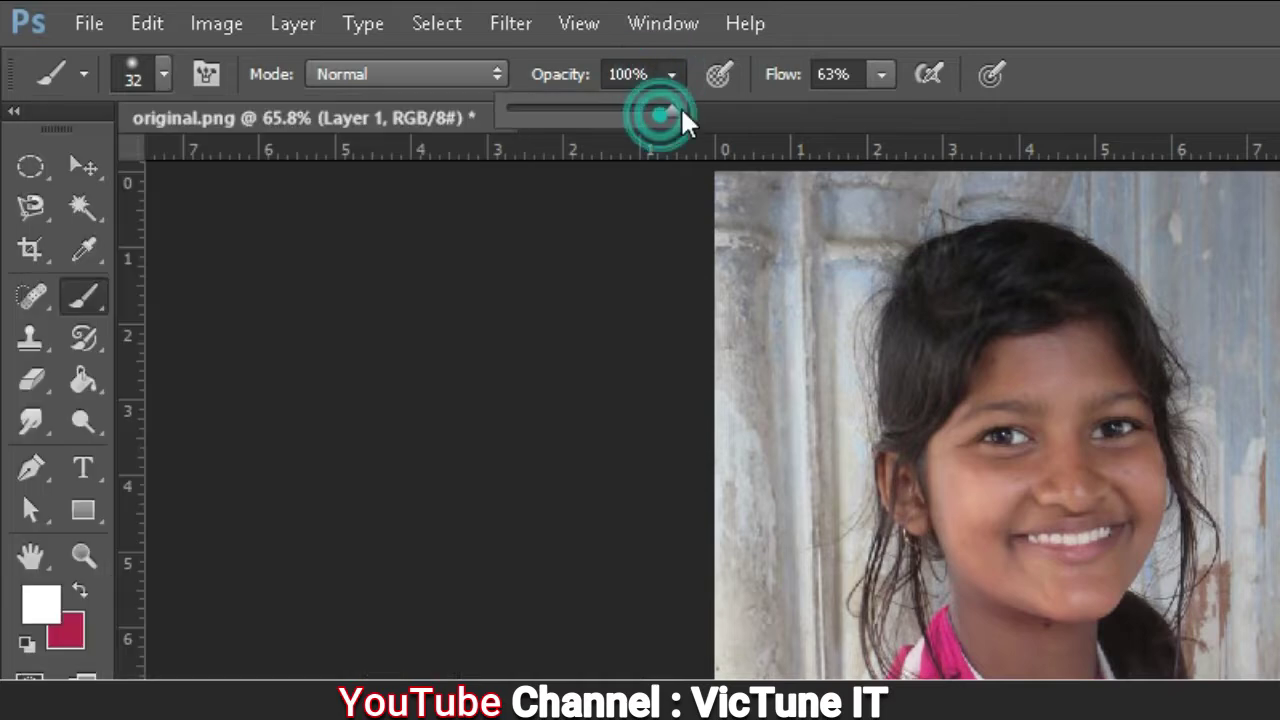
{"action": "left_click", "coordinate": [881, 76]}
{"action": "left_click_drag", "start_coordinate": [880, 111], "coordinate": [1017, 128]}
{"action": "left_click", "coordinate": [1089, 108]}
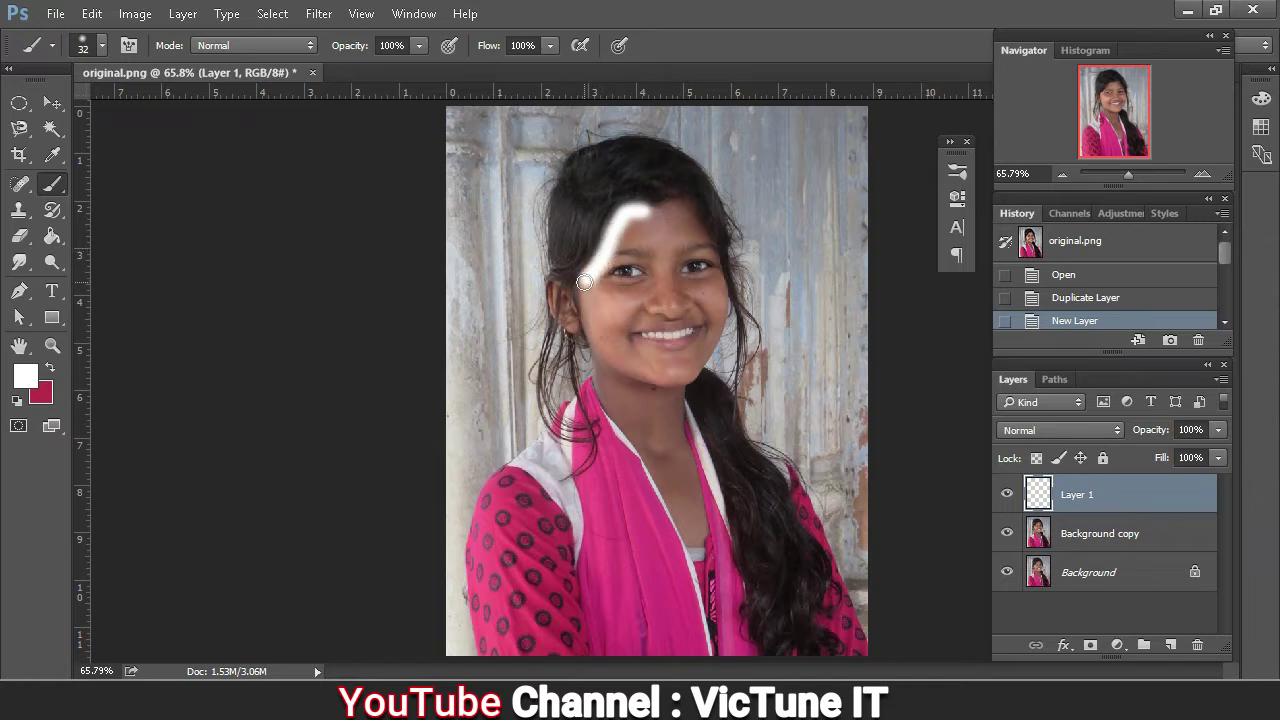
- Paint solid white over all the skin of the face, ear, neck and upper chest on Layer 1
{"action": "mouse_move", "coordinate": [558, 284]}
{"action": "left_mouse_down"}
{"action": "mouse_move", "coordinate": [573, 325]}
{"action": "mouse_move", "coordinate": [568, 302]}
{"action": "mouse_move", "coordinate": [591, 320]}
{"action": "mouse_move", "coordinate": [598, 382]}
{"action": "mouse_move", "coordinate": [678, 510]}
{"action": "left_mouse_up"}
{"action": "left_click_drag", "start_coordinate": [1128, 174], "coordinate": [1136, 174]}
{"action": "left_click_drag", "start_coordinate": [1118, 115], "coordinate": [1125, 133]}
{"action": "mouse_move", "coordinate": [608, 406]}
{"action": "left_mouse_down"}
{"action": "mouse_move", "coordinate": [644, 482]}
{"action": "mouse_move", "coordinate": [677, 465]}
{"action": "mouse_move", "coordinate": [633, 230]}
{"action": "mouse_move", "coordinate": [497, 184]}
{"action": "mouse_move", "coordinate": [521, 272]}
{"action": "mouse_move", "coordinate": [497, 218]}
{"action": "mouse_move", "coordinate": [575, 233]}
{"action": "mouse_move", "coordinate": [534, 229]}
{"action": "mouse_move", "coordinate": [657, 460]}
{"action": "mouse_move", "coordinate": [617, 304]}
{"action": "mouse_move", "coordinate": [620, 259]}
{"action": "mouse_move", "coordinate": [648, 381]}
{"action": "mouse_move", "coordinate": [593, 247]}
{"action": "mouse_move", "coordinate": [609, 258]}
{"action": "mouse_move", "coordinate": [575, 238]}
{"action": "mouse_move", "coordinate": [544, 303]}
{"action": "left_mouse_up"}
{"action": "left_click_drag", "start_coordinate": [643, 449], "coordinate": [607, 421]}
{"action": "left_click_drag", "start_coordinate": [626, 341], "coordinate": [637, 635]}
{"action": "mouse_move", "coordinate": [582, 197]}
{"action": "left_mouse_down"}
{"action": "mouse_move", "coordinate": [649, 185]}
{"action": "mouse_move", "coordinate": [704, 297]}
{"action": "mouse_move", "coordinate": [703, 410]}
{"action": "mouse_move", "coordinate": [660, 467]}
{"action": "mouse_move", "coordinate": [494, 463]}
{"action": "mouse_move", "coordinate": [498, 369]}
{"action": "mouse_move", "coordinate": [495, 405]}
{"action": "mouse_move", "coordinate": [521, 356]}
{"action": "mouse_move", "coordinate": [531, 226]}
{"action": "mouse_move", "coordinate": [557, 235]}
{"action": "mouse_move", "coordinate": [580, 422]}
{"action": "mouse_move", "coordinate": [544, 194]}
{"action": "mouse_move", "coordinate": [584, 209]}
{"action": "mouse_move", "coordinate": [668, 434]}
{"action": "mouse_move", "coordinate": [679, 259]}
{"action": "mouse_move", "coordinate": [691, 361]}
{"action": "mouse_move", "coordinate": [597, 222]}
{"action": "mouse_move", "coordinate": [632, 355]}
{"action": "mouse_move", "coordinate": [645, 227]}
{"action": "mouse_move", "coordinate": [616, 240]}
{"action": "mouse_move", "coordinate": [616, 486]}
{"action": "mouse_move", "coordinate": [607, 380]}
{"action": "mouse_move", "coordinate": [587, 340]}
{"action": "mouse_move", "coordinate": [466, 326]}
{"action": "left_mouse_up"}
{"action": "scroll", "coordinate": [608, 319], "scroll_direction": "down", "scroll_amount": 2}
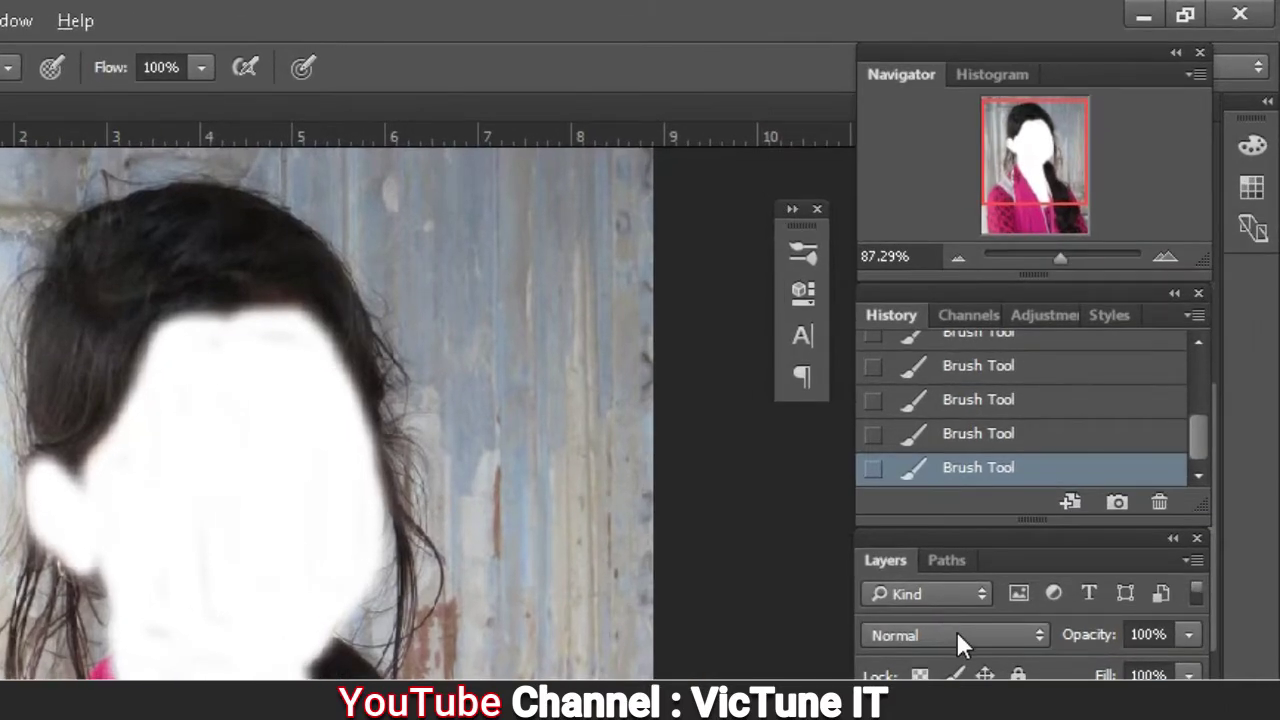
- Change Layer 1's blend mode to Soft Light and add a layer mask to it
{"action": "left_click", "coordinate": [956, 631]}
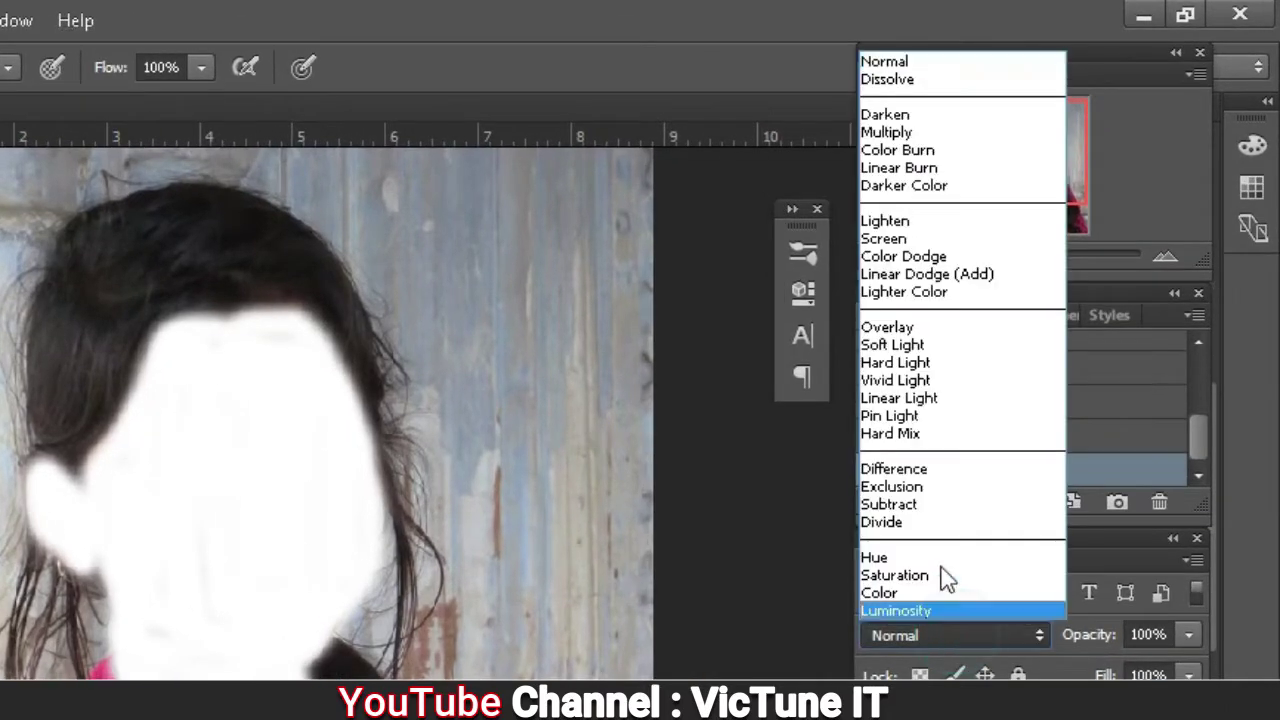
{"action": "left_click", "coordinate": [901, 345]}
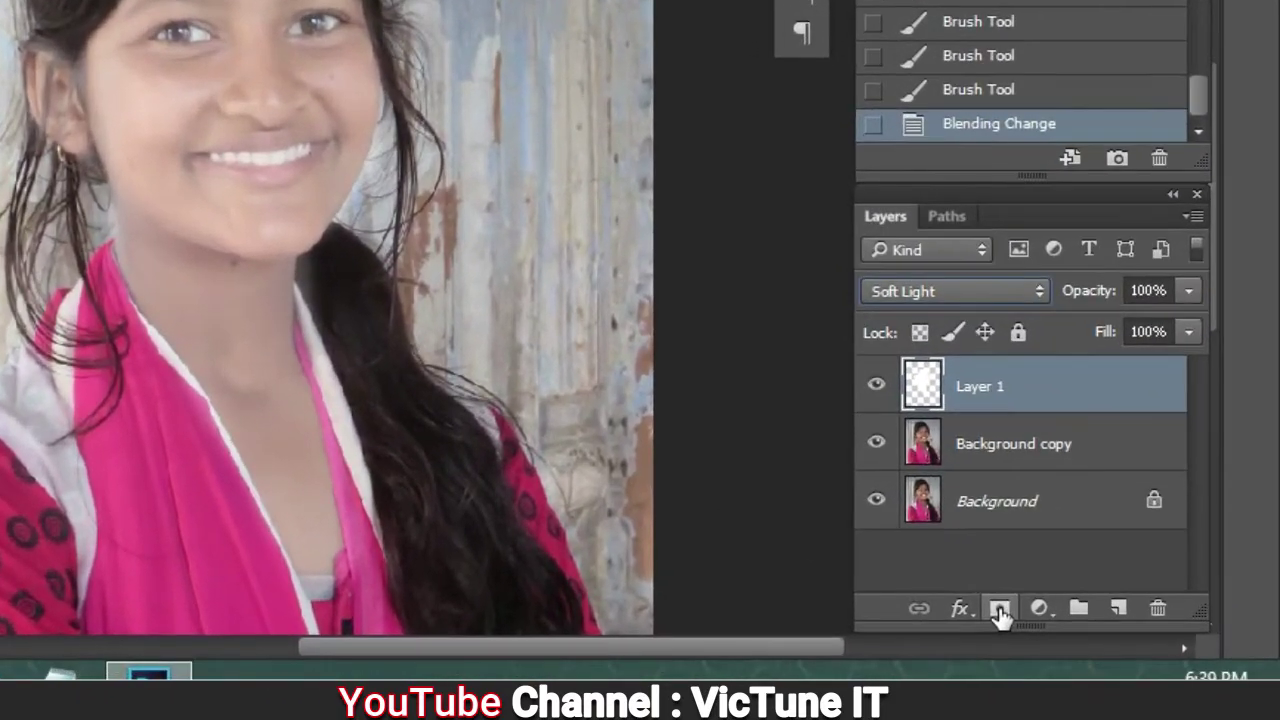
{"action": "left_click", "coordinate": [1090, 645]}
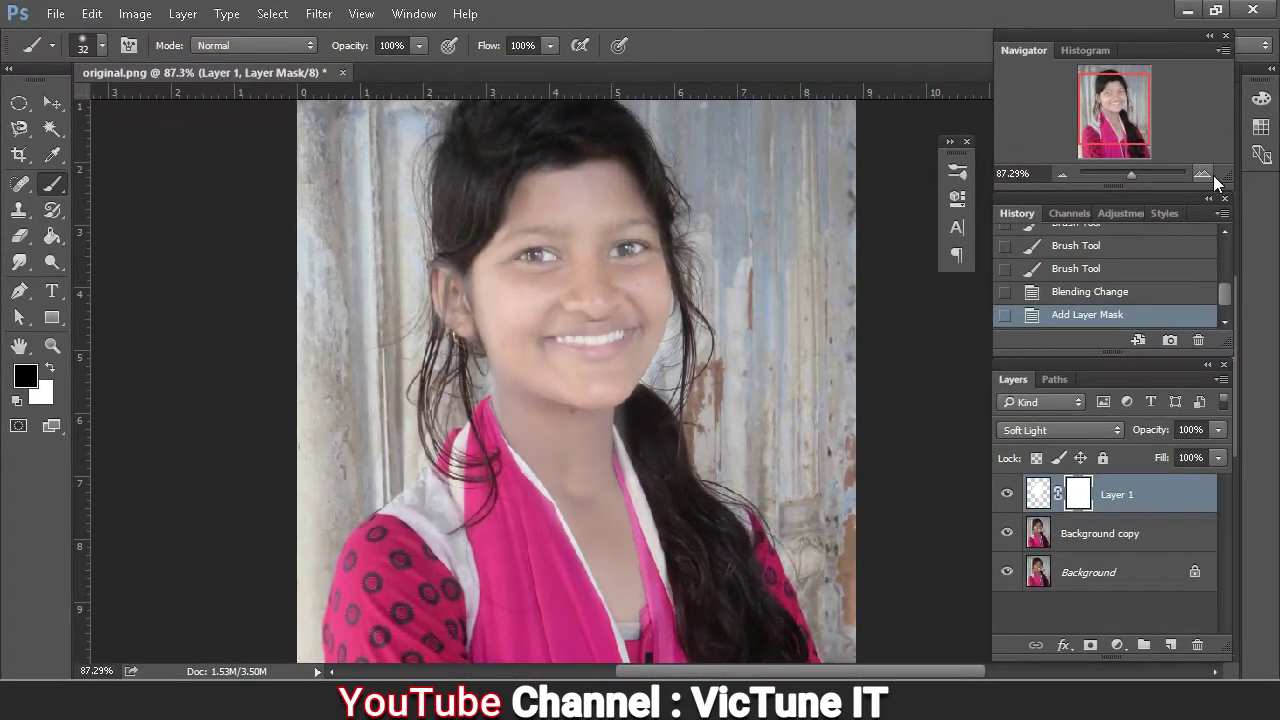
- Paint black on the layer mask to remove the brightening from the hair above and beside the visible ear
{"action": "left_click", "coordinate": [1213, 175]}
{"action": "left_click", "coordinate": [1213, 175]}
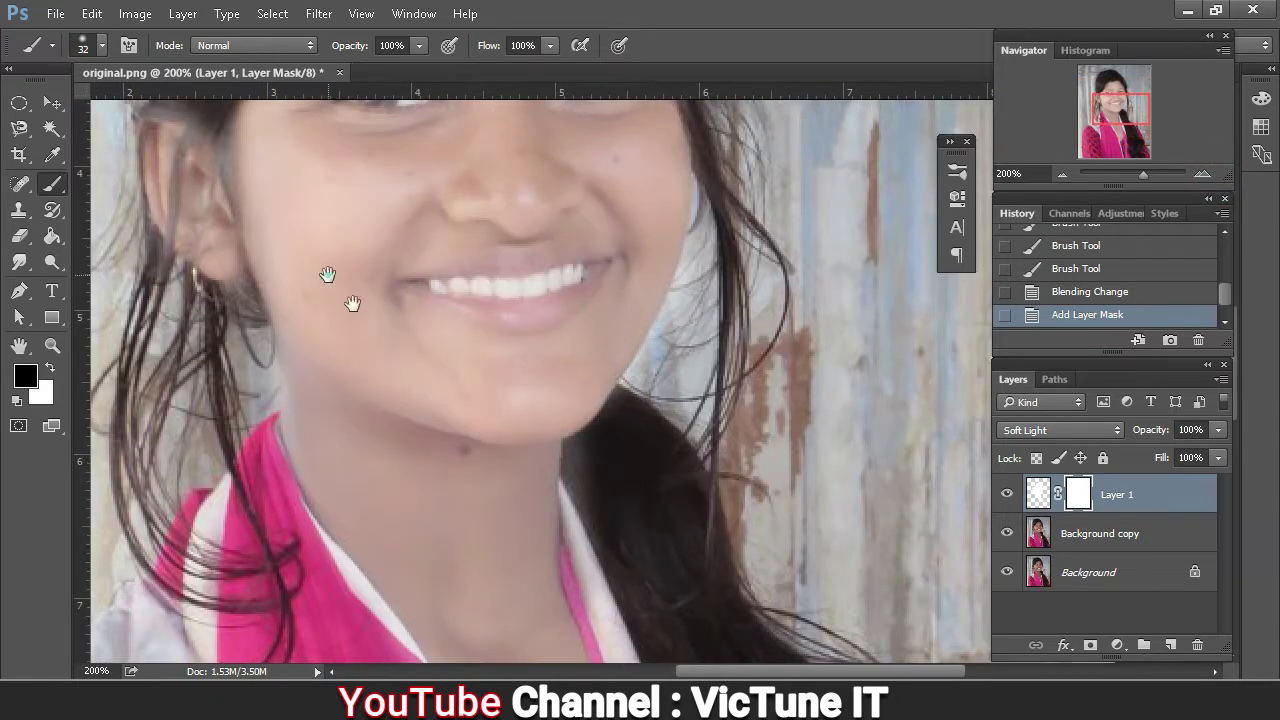
{"action": "left_click_drag", "start_coordinate": [352, 303], "coordinate": [417, 394]}
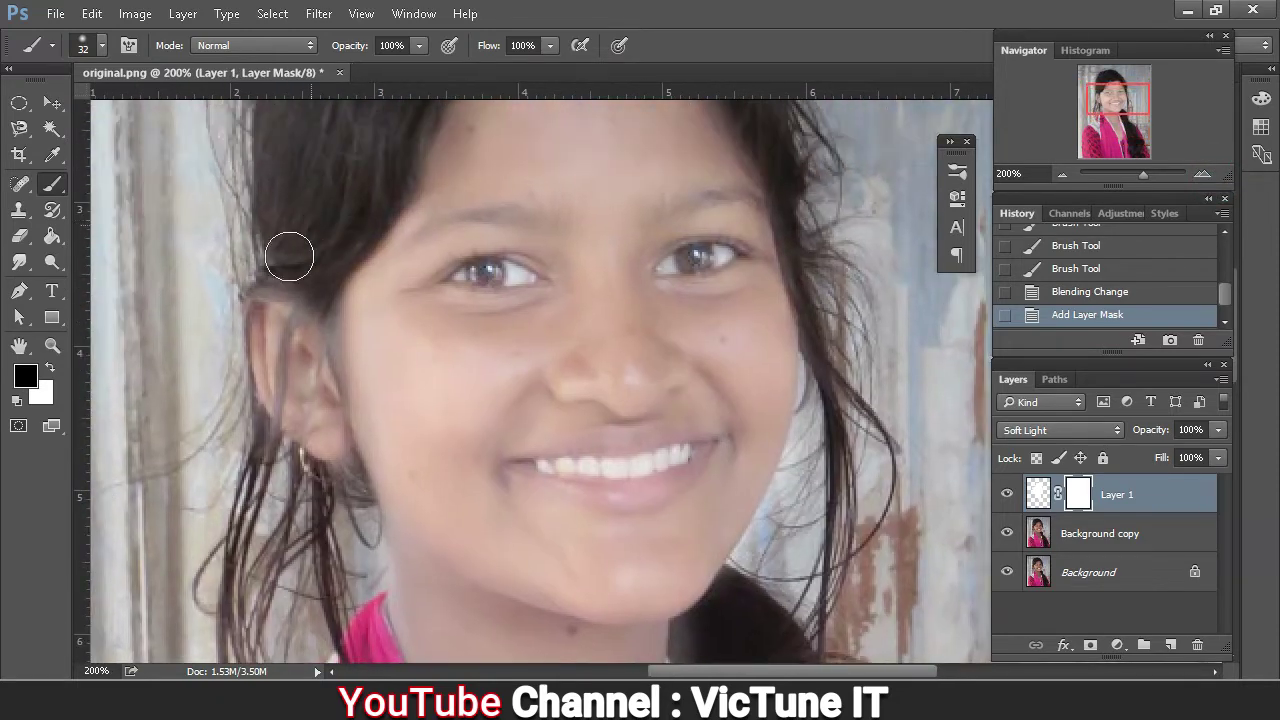
{"action": "mouse_move", "coordinate": [289, 257]}
{"action": "left_mouse_down"}
{"action": "mouse_move", "coordinate": [325, 270]}
{"action": "mouse_move", "coordinate": [271, 257]}
{"action": "mouse_move", "coordinate": [300, 284]}
{"action": "mouse_move", "coordinate": [342, 235]}
{"action": "left_mouse_up"}
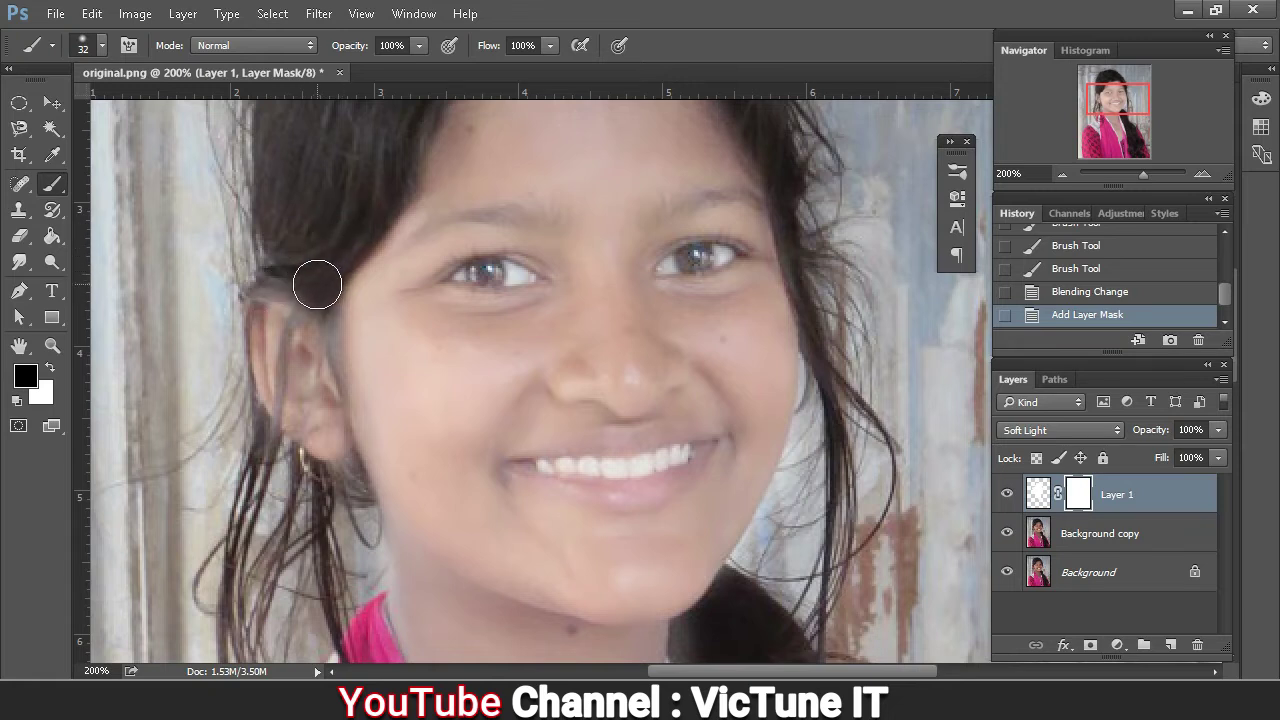
{"action": "left_click_drag", "start_coordinate": [285, 274], "coordinate": [243, 268]}
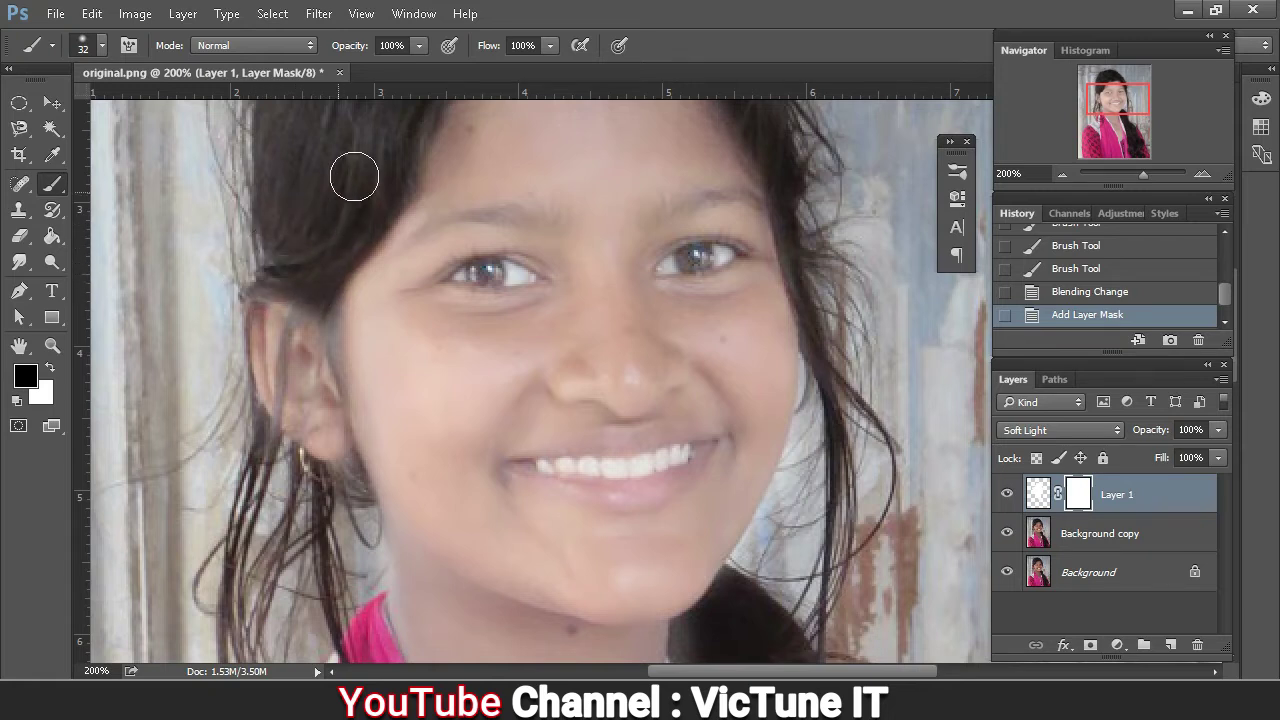
{"action": "left_click_drag", "start_coordinate": [383, 182], "coordinate": [214, 297]}
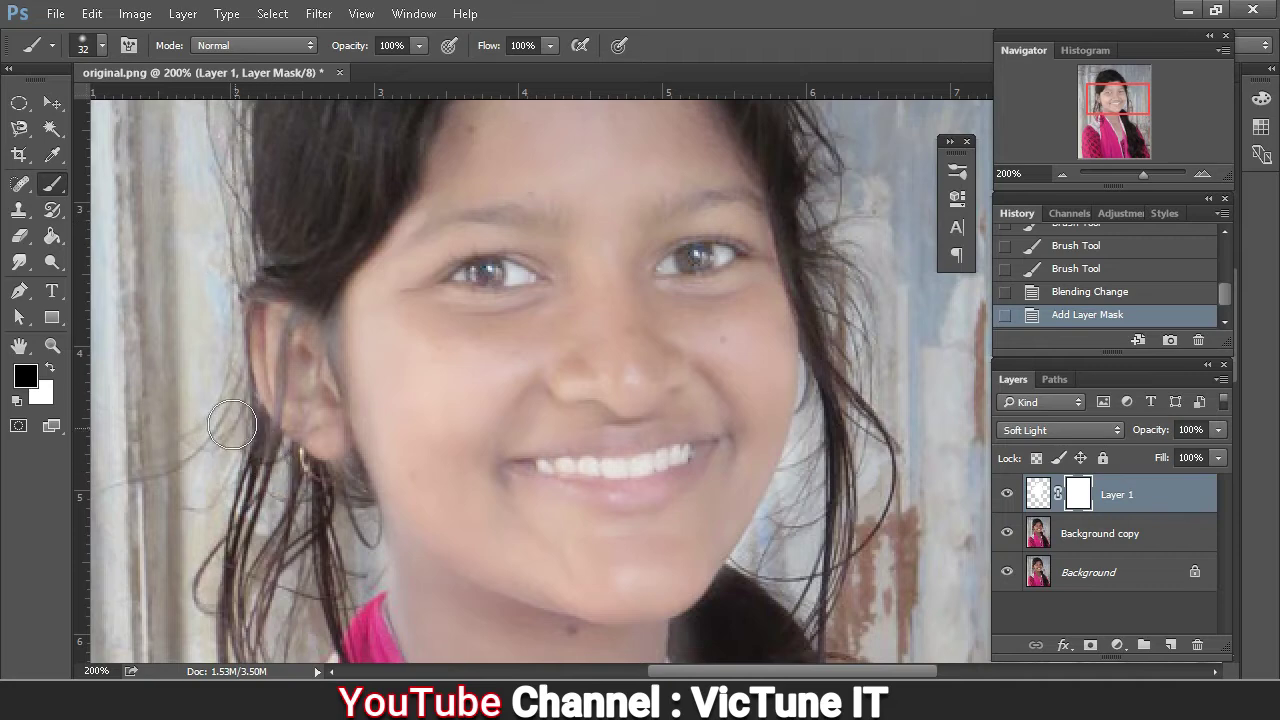
{"action": "mouse_move", "coordinate": [232, 426]}
{"action": "left_mouse_down"}
{"action": "mouse_move", "coordinate": [423, 423]}
{"action": "mouse_move", "coordinate": [394, 151]}
{"action": "left_mouse_up"}
{"action": "mouse_move", "coordinate": [286, 214]}
{"action": "left_mouse_down"}
{"action": "mouse_move", "coordinate": [325, 294]}
{"action": "mouse_move", "coordinate": [339, 288]}
{"action": "mouse_move", "coordinate": [315, 206]}
{"action": "left_mouse_up"}
- Mask out the brightening along the neckline edge of the wide pink scarf panel, from the loose hair strands downward
{"action": "left_click_drag", "start_coordinate": [417, 357], "coordinate": [406, 283]}
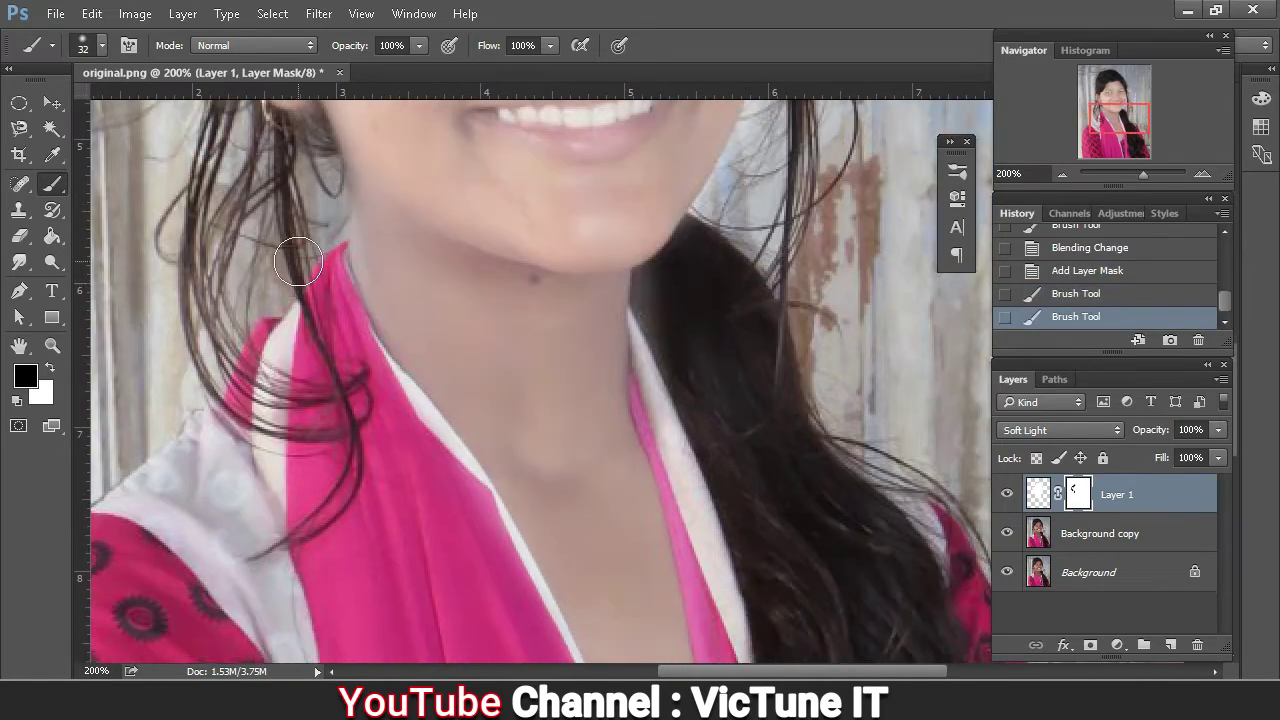
{"action": "mouse_move", "coordinate": [298, 262]}
{"action": "left_mouse_down"}
{"action": "mouse_move", "coordinate": [337, 340]}
{"action": "mouse_move", "coordinate": [439, 457]}
{"action": "mouse_move", "coordinate": [533, 636]}
{"action": "mouse_move", "coordinate": [519, 605]}
{"action": "left_mouse_up"}
{"action": "left_click_drag", "start_coordinate": [581, 512], "coordinate": [497, 258]}
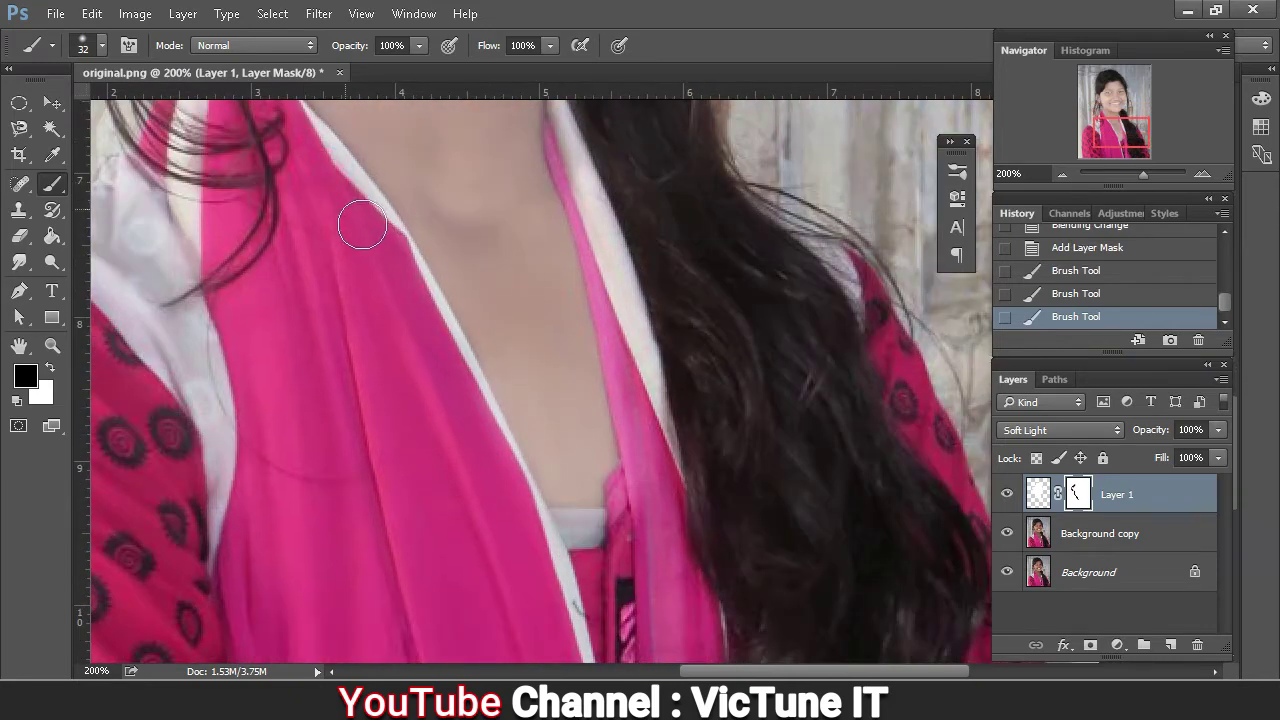
{"action": "left_click_drag", "start_coordinate": [452, 392], "coordinate": [557, 612]}
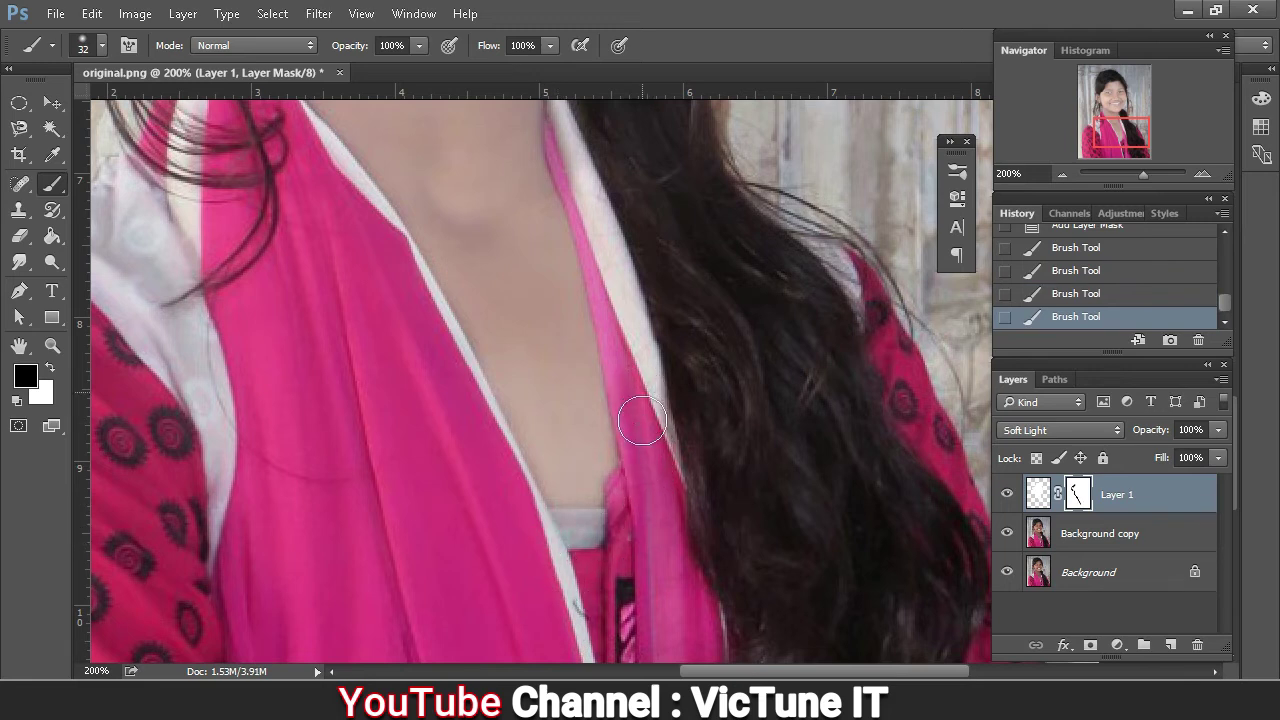
- Mask out the brightening on the narrow scarf strip and its white border beside the long hair
{"action": "mouse_move", "coordinate": [633, 377]}
{"action": "left_mouse_down"}
{"action": "mouse_move", "coordinate": [604, 254]}
{"action": "mouse_move", "coordinate": [649, 330]}
{"action": "mouse_move", "coordinate": [655, 426]}
{"action": "mouse_move", "coordinate": [635, 307]}
{"action": "left_mouse_up"}
{"action": "key", "text": "space"}
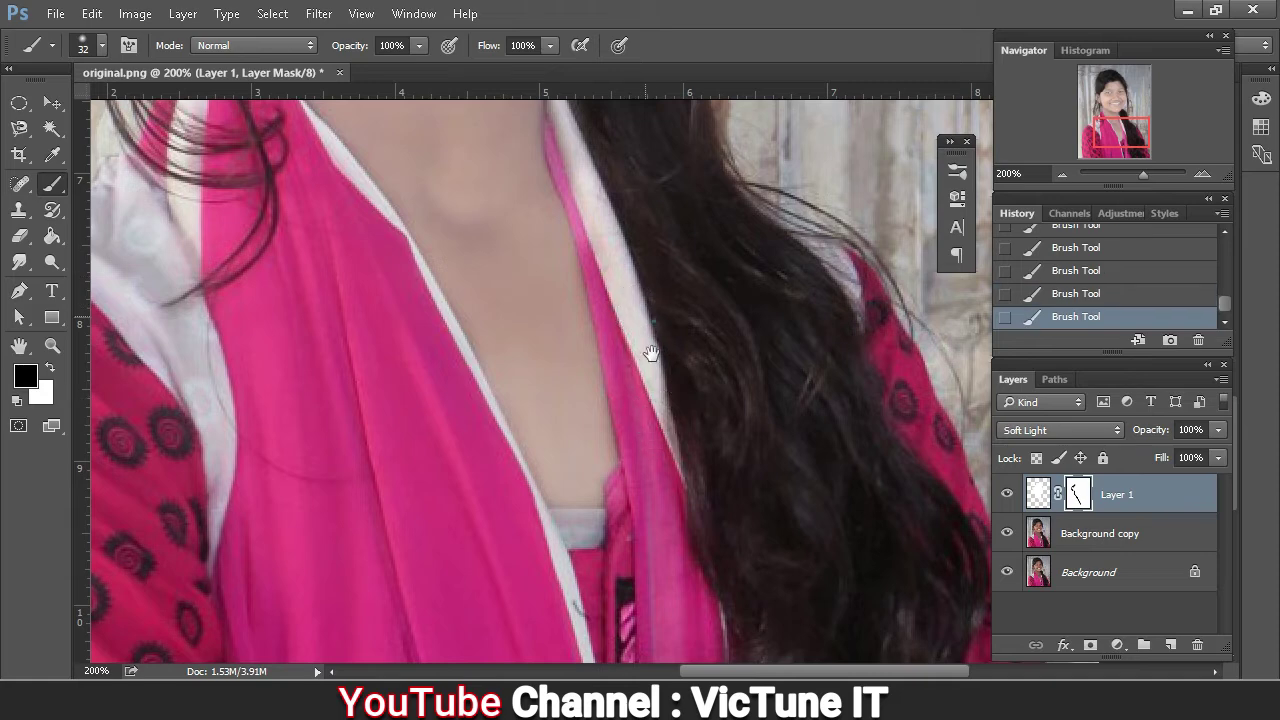
{"action": "left_click_drag", "start_coordinate": [651, 354], "coordinate": [640, 501]}
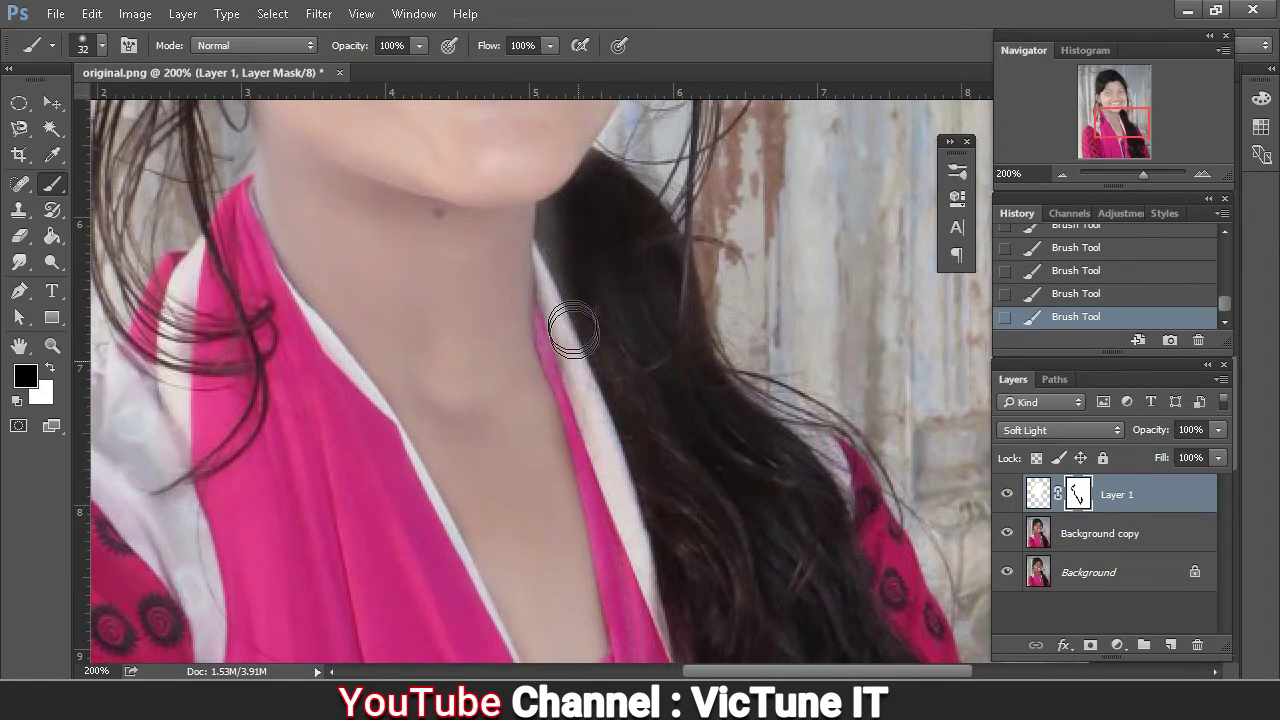
{"action": "left_click_drag", "start_coordinate": [573, 330], "coordinate": [555, 257]}
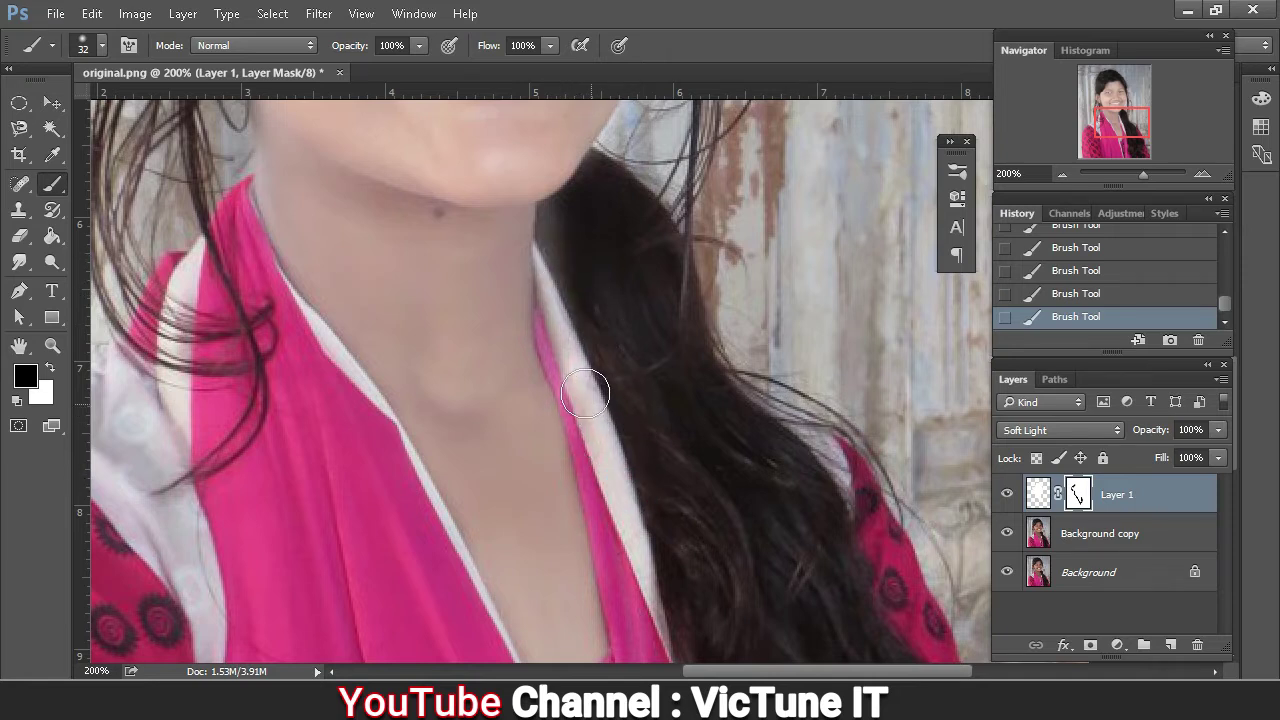
{"action": "mouse_move", "coordinate": [585, 395]}
{"action": "left_mouse_down"}
{"action": "mouse_move", "coordinate": [568, 213]}
{"action": "mouse_move", "coordinate": [555, 298]}
{"action": "mouse_move", "coordinate": [603, 455]}
{"action": "mouse_move", "coordinate": [567, 340]}
{"action": "mouse_move", "coordinate": [563, 219]}
{"action": "mouse_move", "coordinate": [564, 336]}
{"action": "left_mouse_up"}
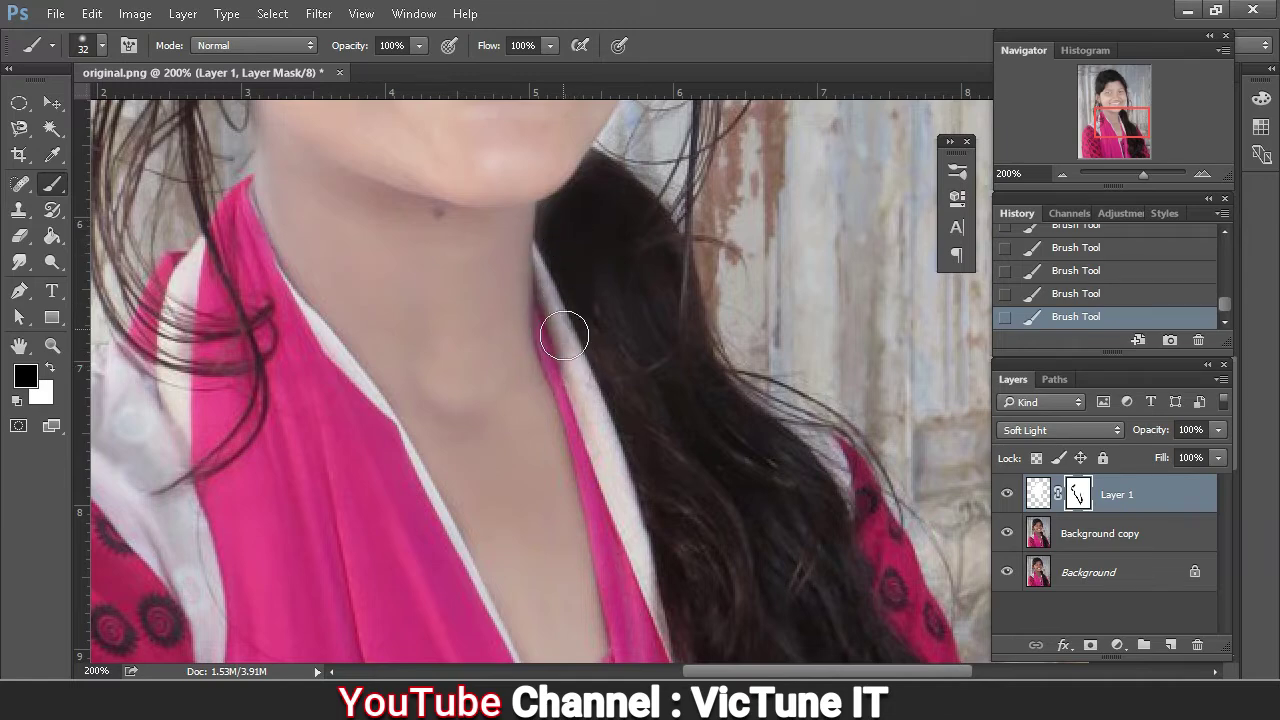
- Switch the brush to white and repaint the mask along the cheek and jaw edge to restore the skin brightening
{"action": "scroll", "coordinate": [663, 346], "scroll_direction": "up", "scroll_amount": 3}
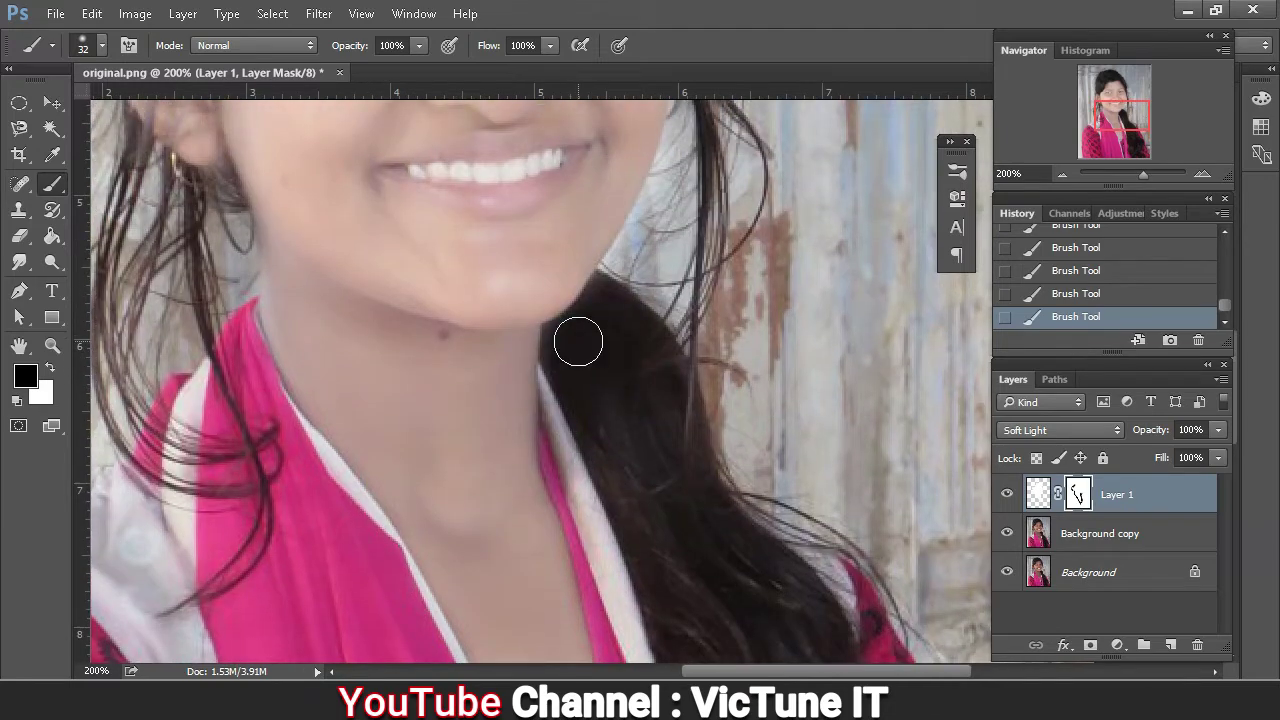
{"action": "scroll", "coordinate": [685, 250], "scroll_direction": "up", "scroll_amount": 2}
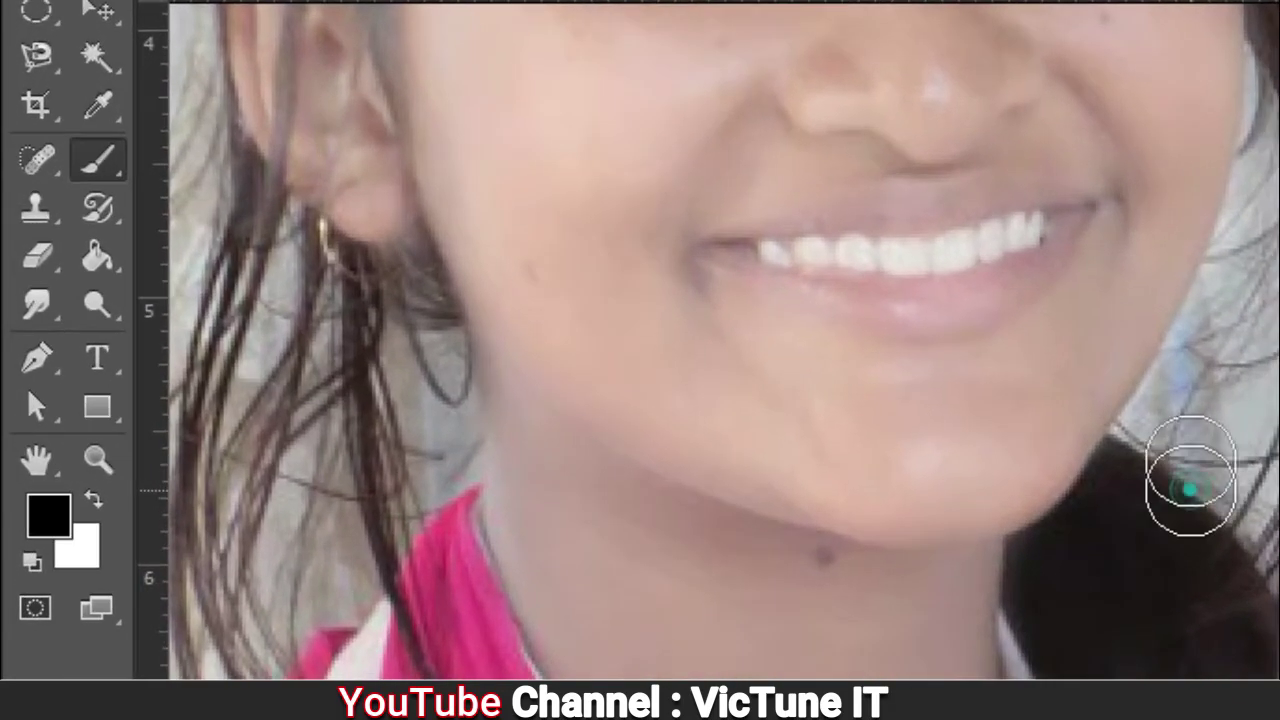
{"action": "left_click", "coordinate": [93, 500]}
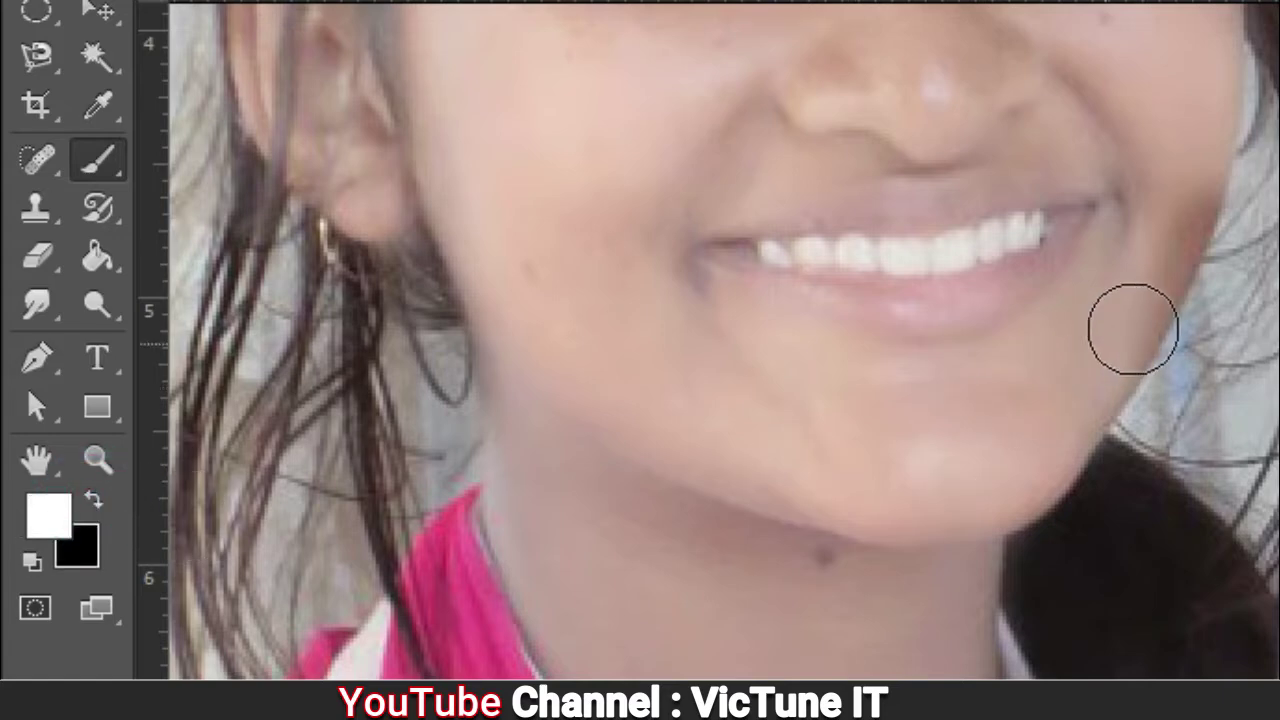
{"action": "mouse_move", "coordinate": [1170, 418]}
{"action": "left_mouse_down"}
{"action": "mouse_move", "coordinate": [1223, 224]}
{"action": "mouse_move", "coordinate": [1155, 320]}
{"action": "mouse_move", "coordinate": [1210, 166]}
{"action": "mouse_move", "coordinate": [1160, 275]}
{"action": "mouse_move", "coordinate": [1198, 138]}
{"action": "left_mouse_up"}
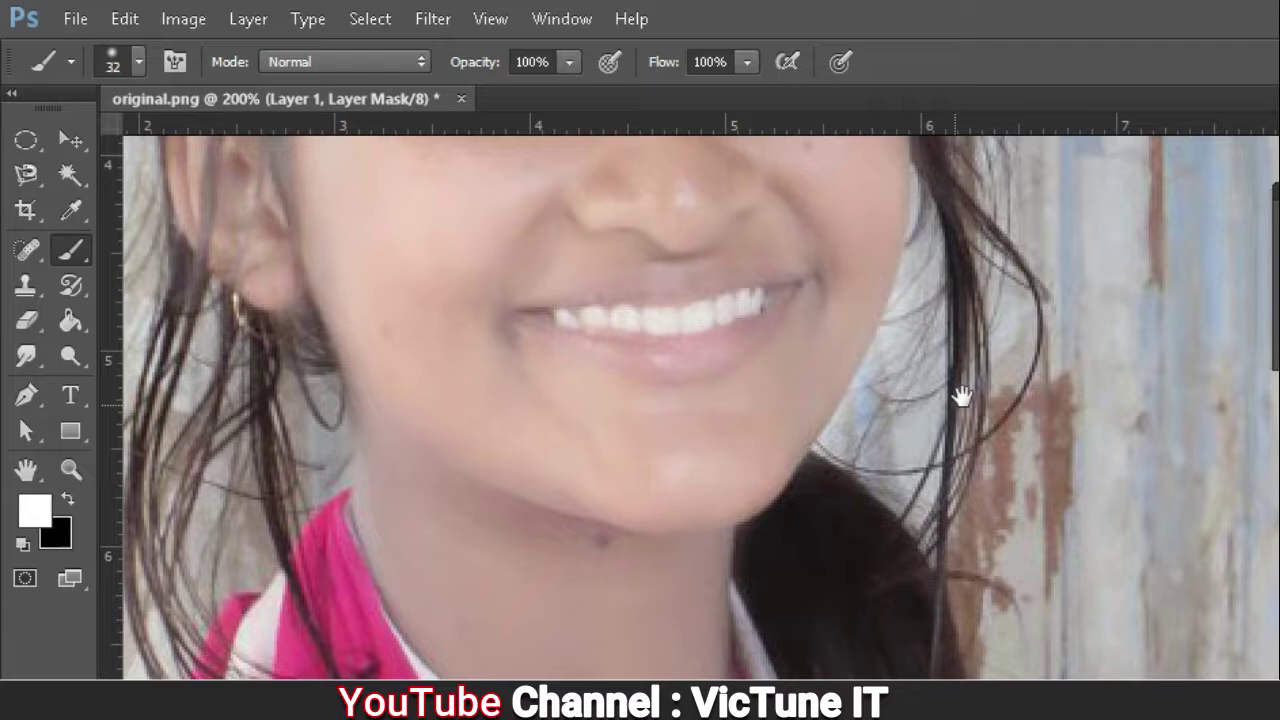
- Switch the brush back to black and mask out the background and hair beside the far cheek and temple
{"action": "left_click_drag", "start_coordinate": [960, 394], "coordinate": [656, 410]}
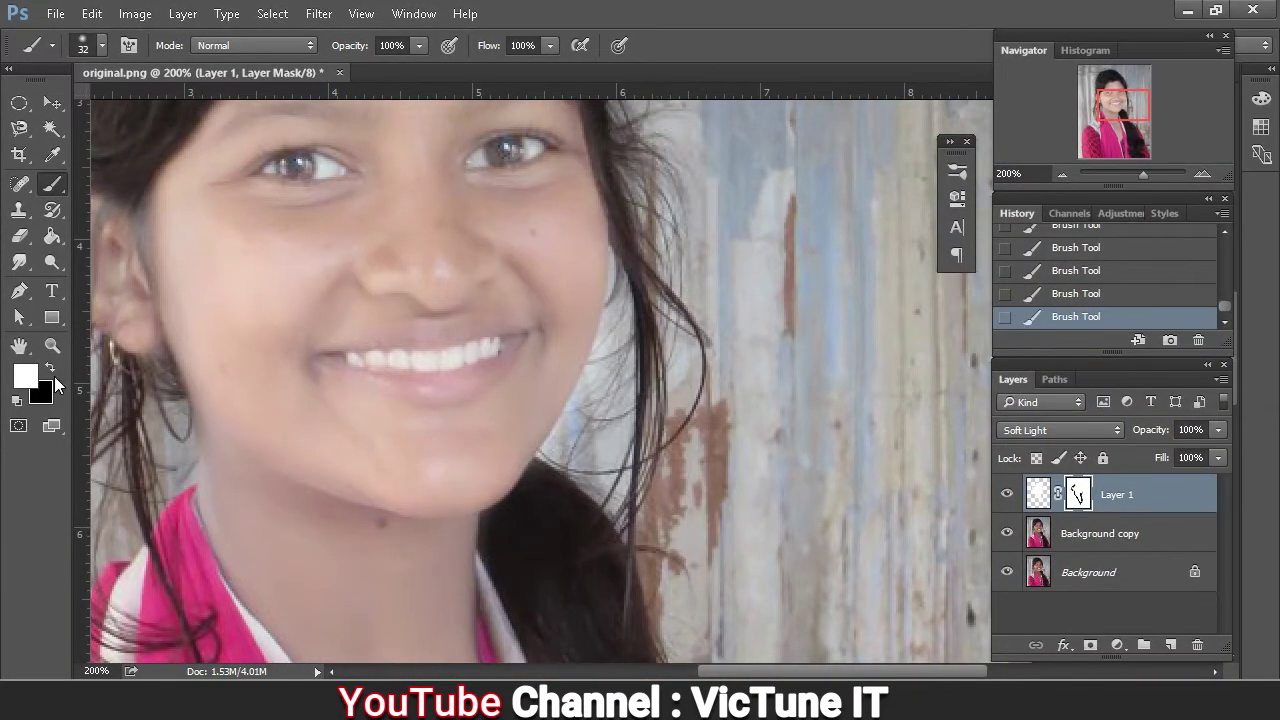
{"action": "left_click", "coordinate": [51, 365]}
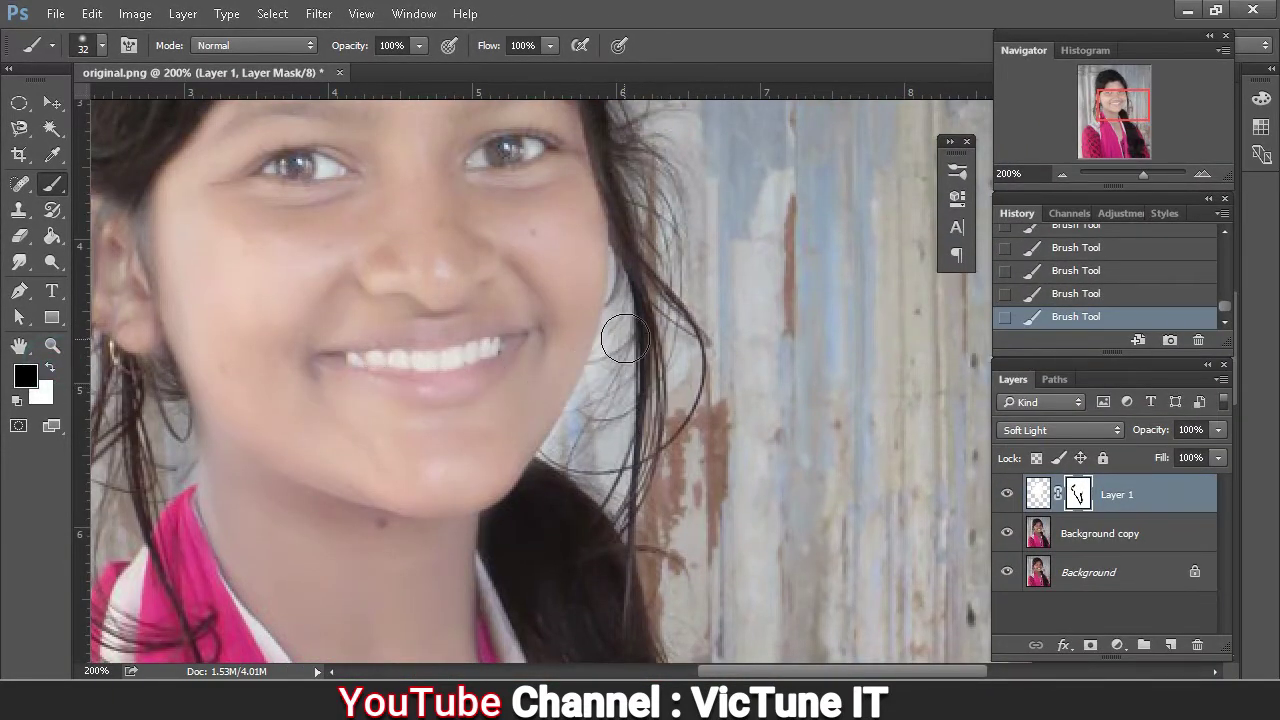
{"action": "mouse_move", "coordinate": [623, 335]}
{"action": "left_mouse_down"}
{"action": "mouse_move", "coordinate": [604, 461]}
{"action": "mouse_move", "coordinate": [608, 392]}
{"action": "mouse_move", "coordinate": [577, 443]}
{"action": "left_mouse_up"}
{"action": "left_click_drag", "start_coordinate": [627, 322], "coordinate": [550, 497]}
{"action": "left_click_drag", "start_coordinate": [636, 276], "coordinate": [651, 449]}
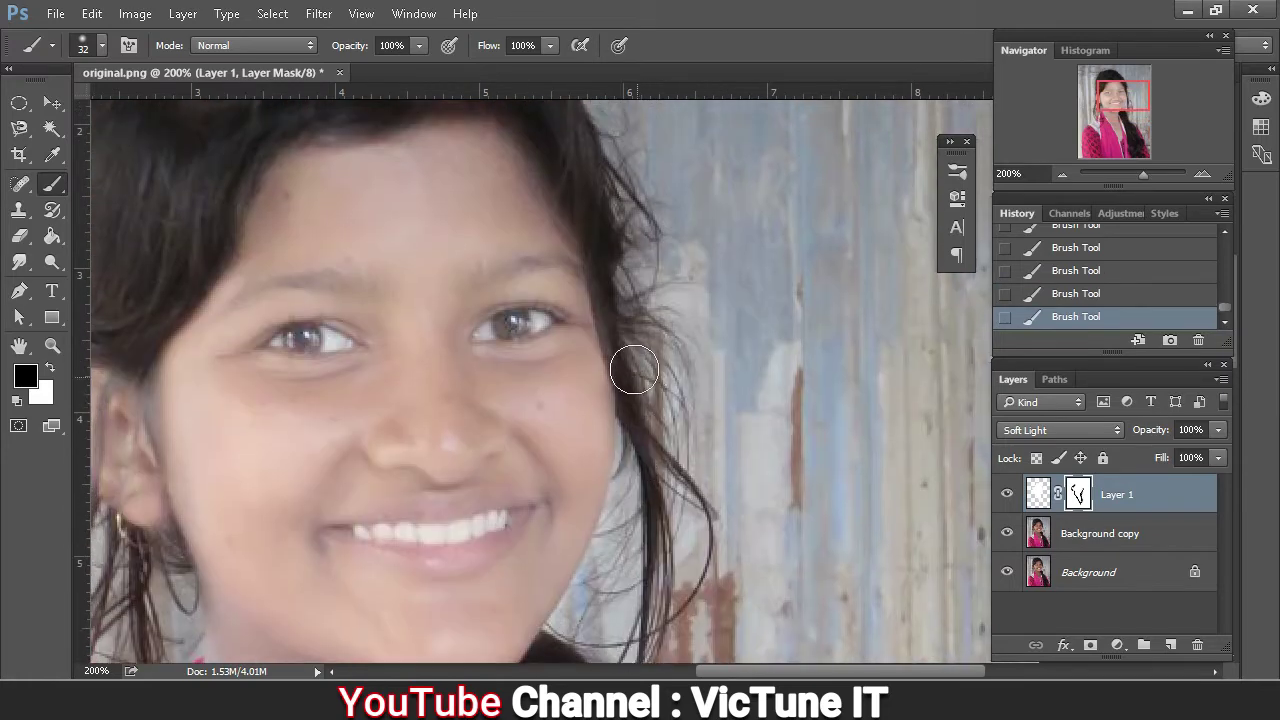
{"action": "left_click_drag", "start_coordinate": [628, 294], "coordinate": [701, 442]}
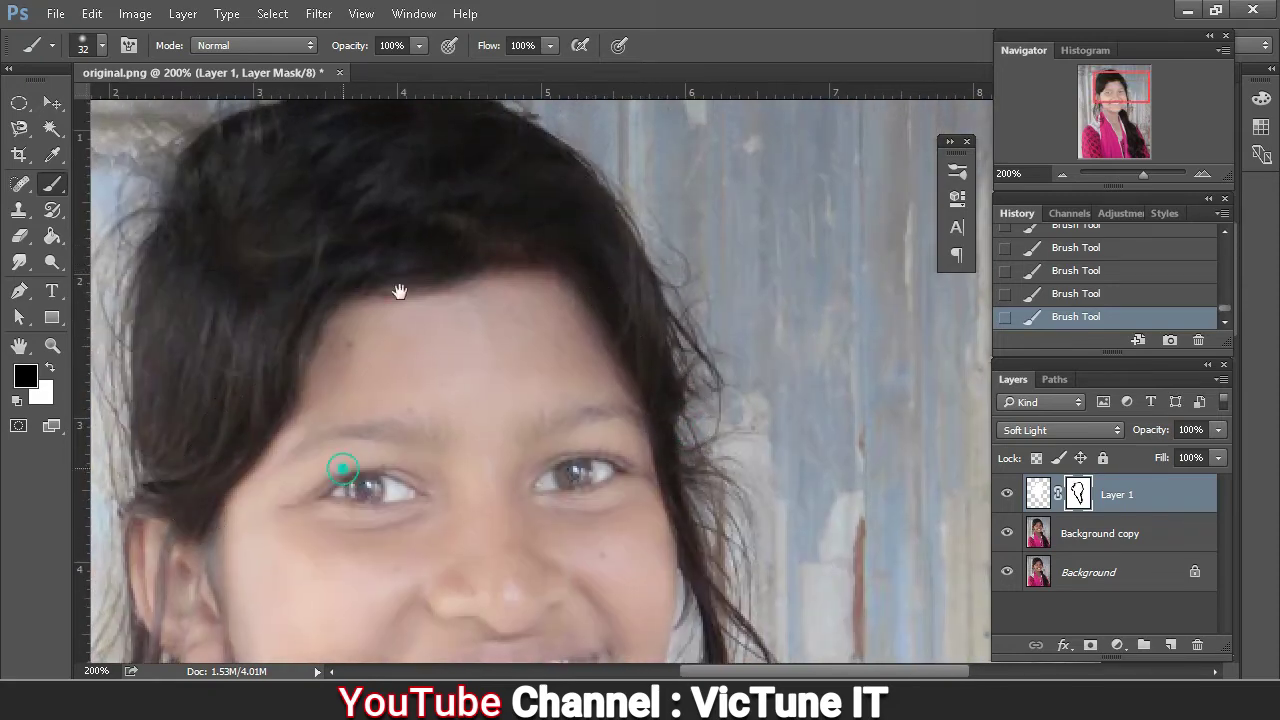
- Mask out the brightening on the hair strands around the ear with a 9 px brush
{"action": "left_click_drag", "start_coordinate": [343, 471], "coordinate": [408, 289]}
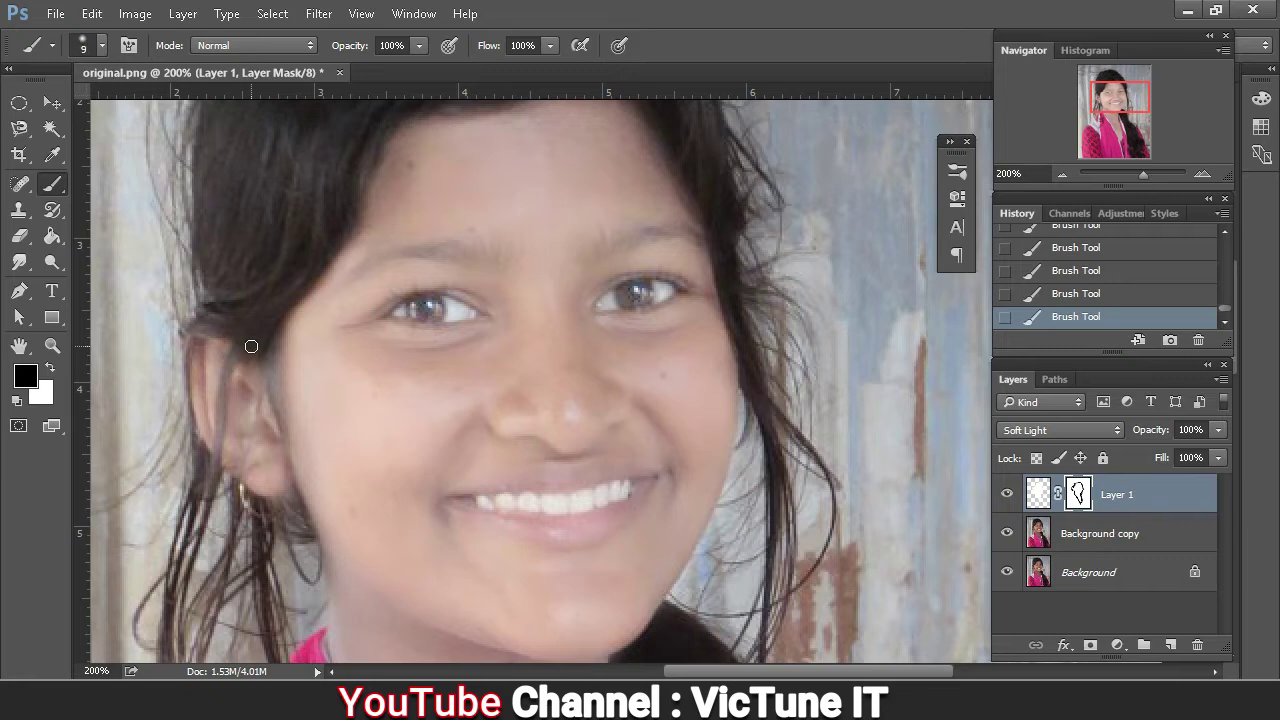
{"action": "scroll", "coordinate": [251, 346], "scroll_direction": "up", "scroll_amount": 3}
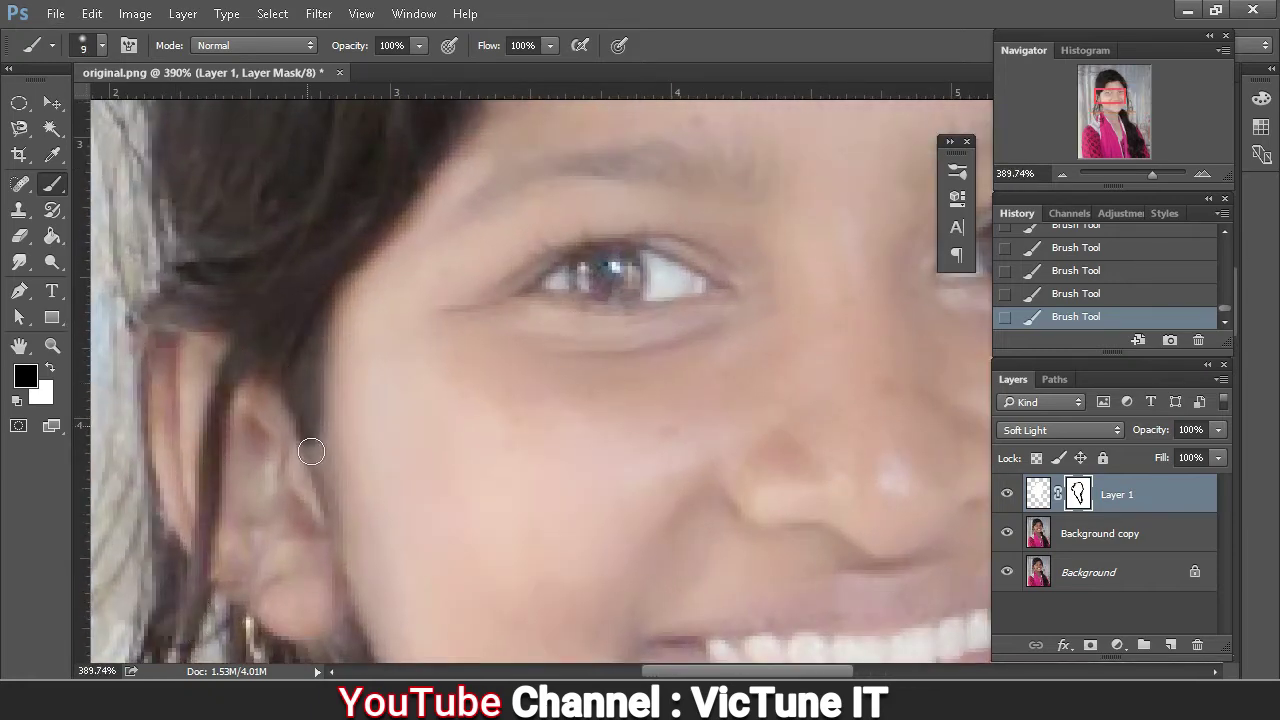
- Mask out the brightening over the iris of the eye nearest the visible ear with a 25 px brush
{"action": "scroll", "coordinate": [311, 451], "scroll_direction": "down", "scroll_amount": 2}
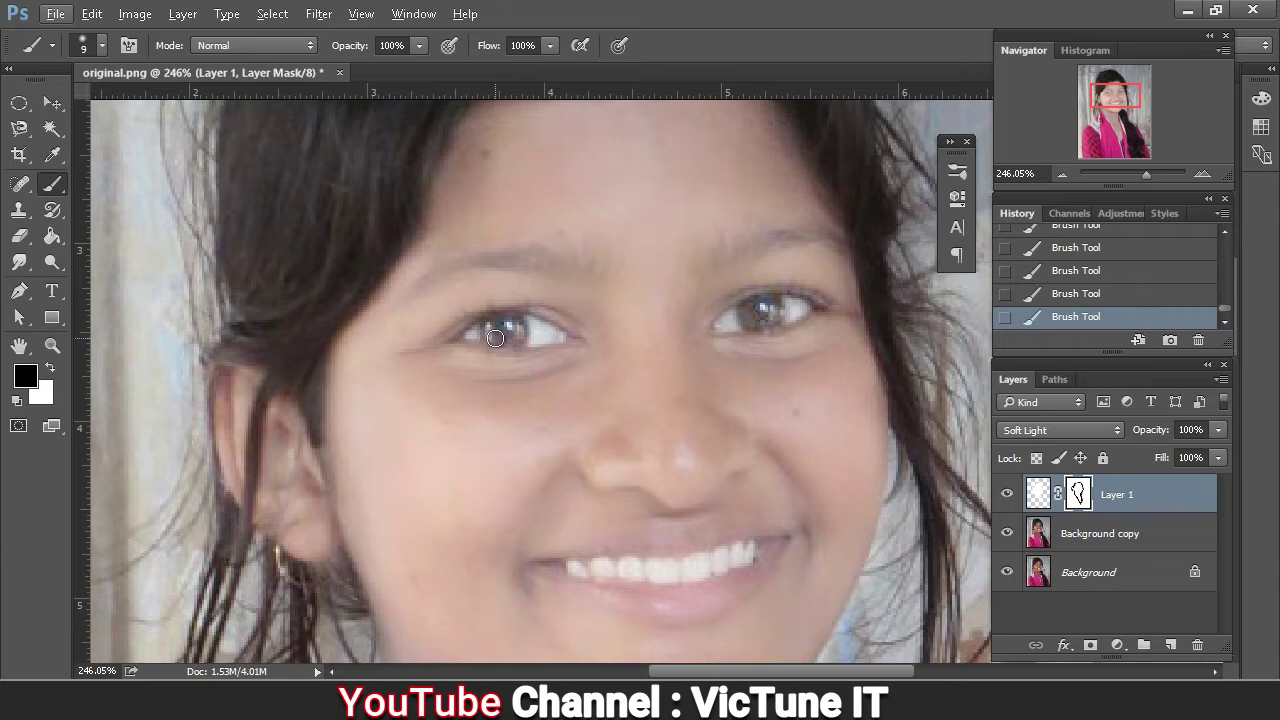
{"action": "scroll", "coordinate": [495, 338], "scroll_direction": "up", "scroll_amount": 2}
{"action": "key", "text": "bracketright"}
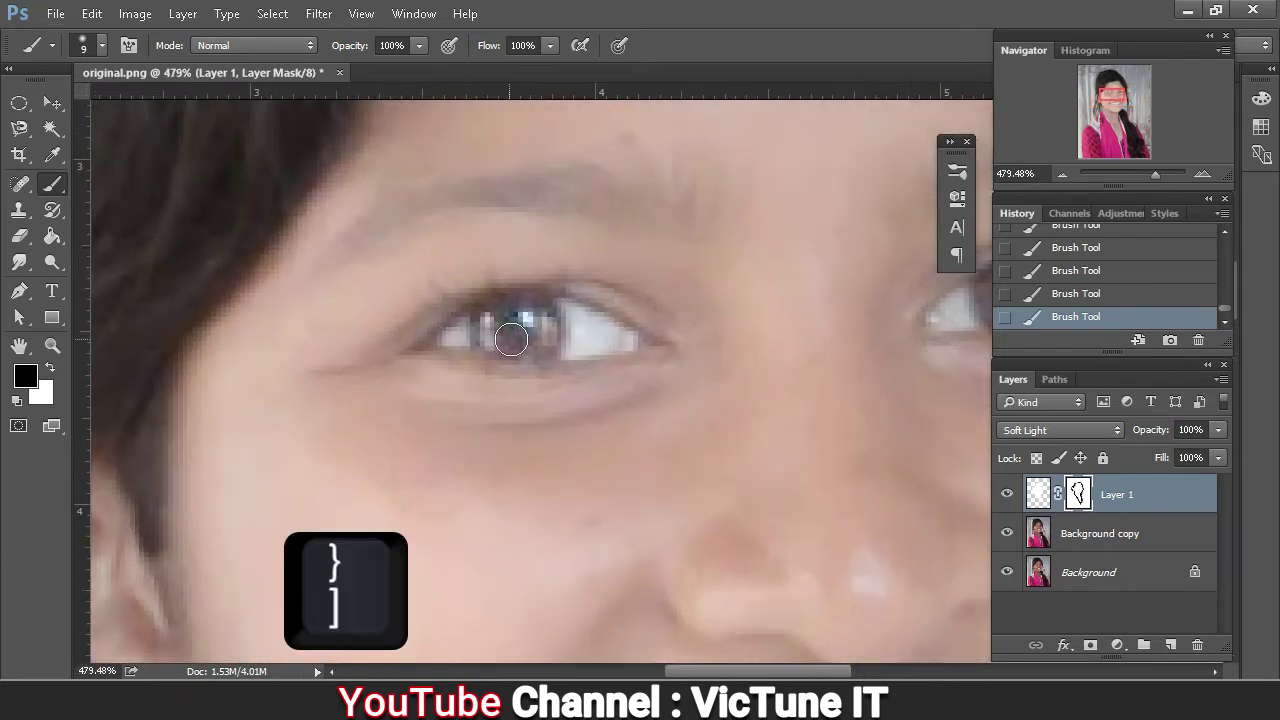
{"action": "key", "text": "bracketright"}
{"action": "key", "text": "bracketright"}
{"action": "key", "text": "bracketright"}
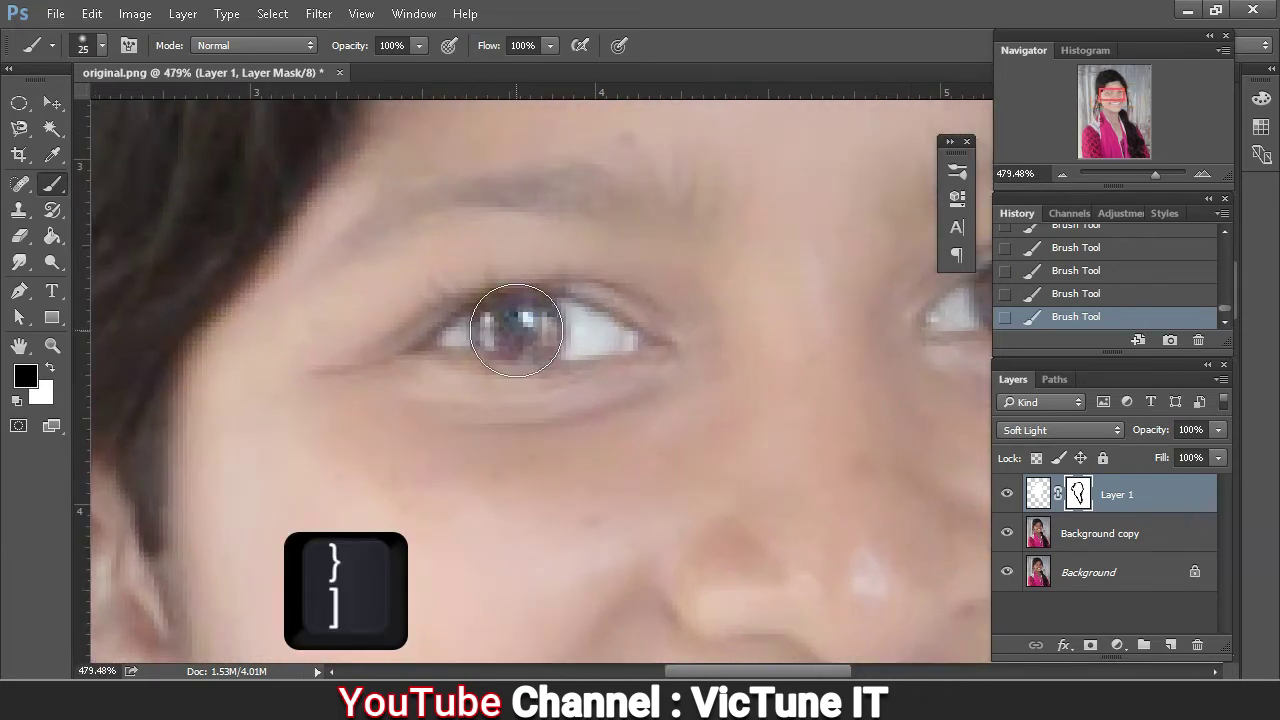
{"action": "left_click", "coordinate": [516, 330]}
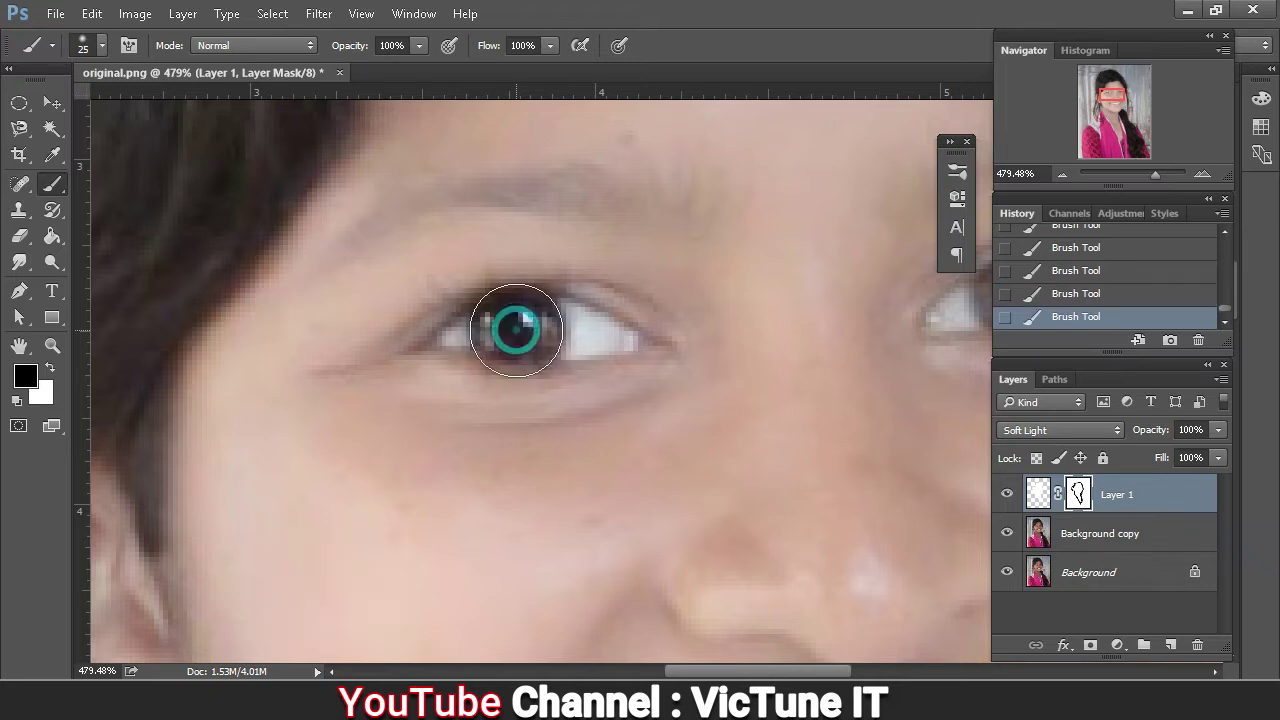
{"action": "left_click", "coordinate": [516, 330]}
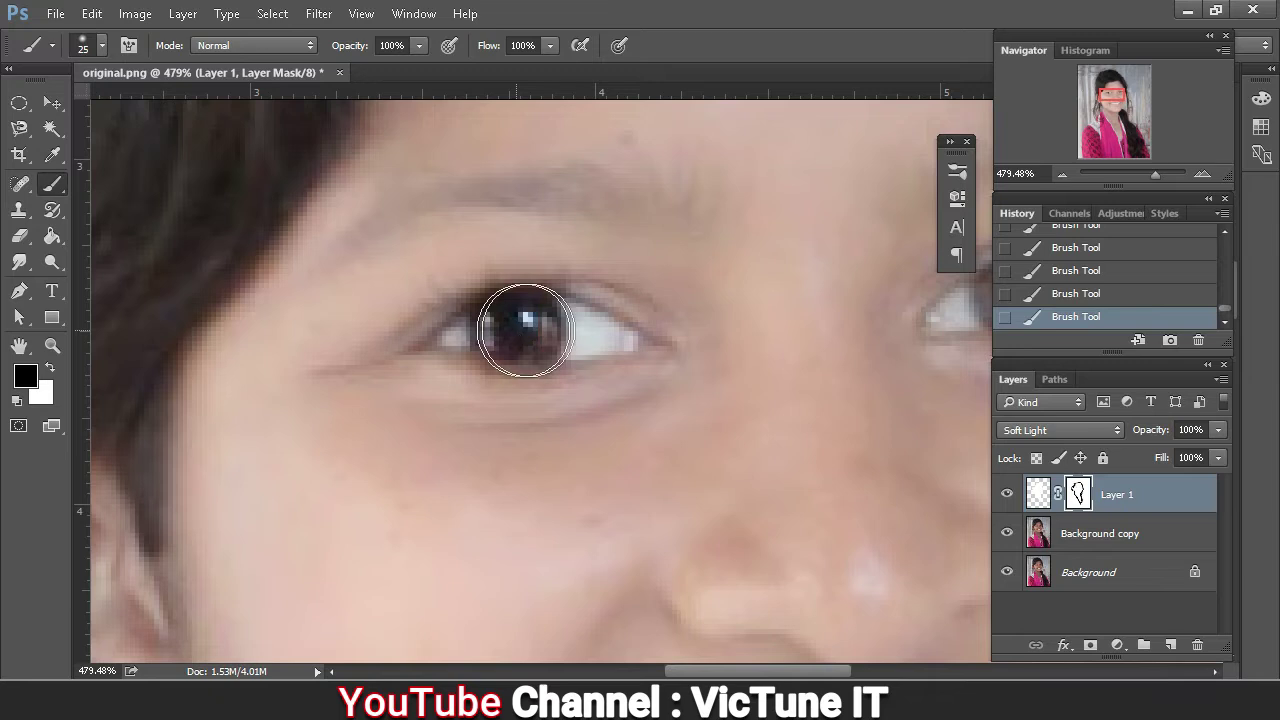
- Mask out the brightening over the iris of the other eye with the same 25 px brush
{"action": "key", "text": "space"}
{"action": "left_click_drag", "start_coordinate": [654, 363], "coordinate": [317, 380]}
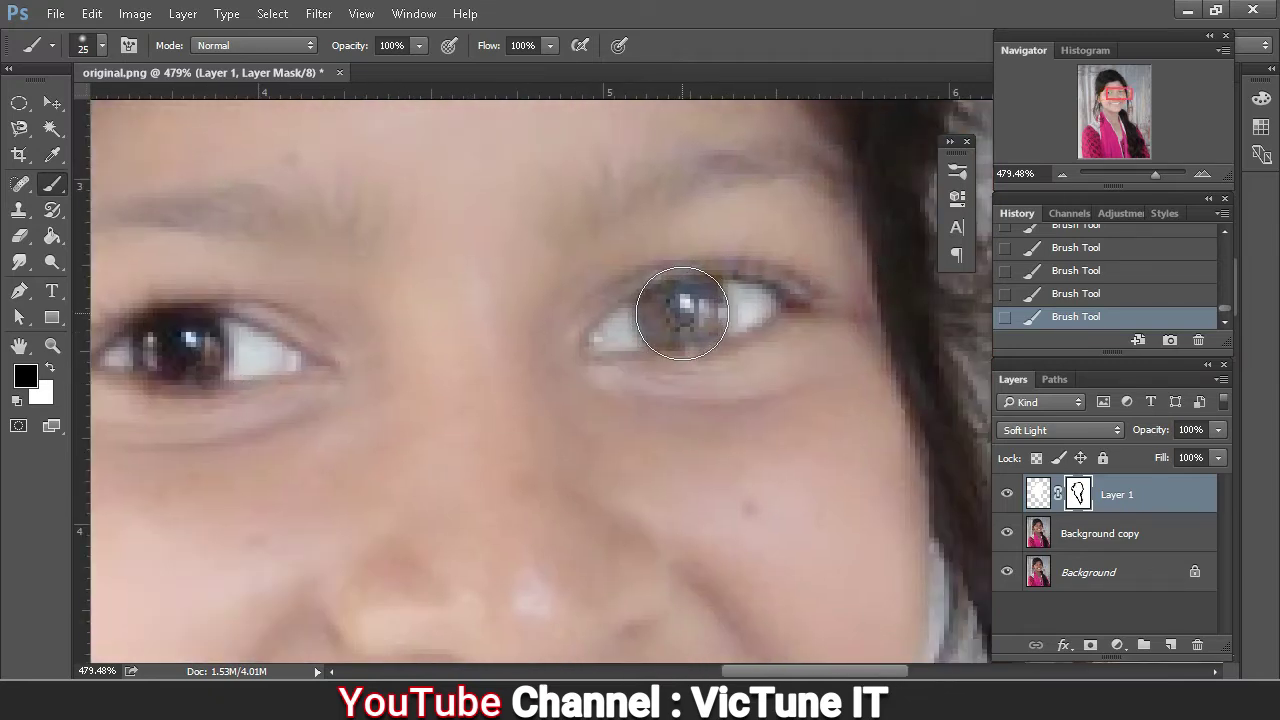
{"action": "left_click", "coordinate": [681, 313]}
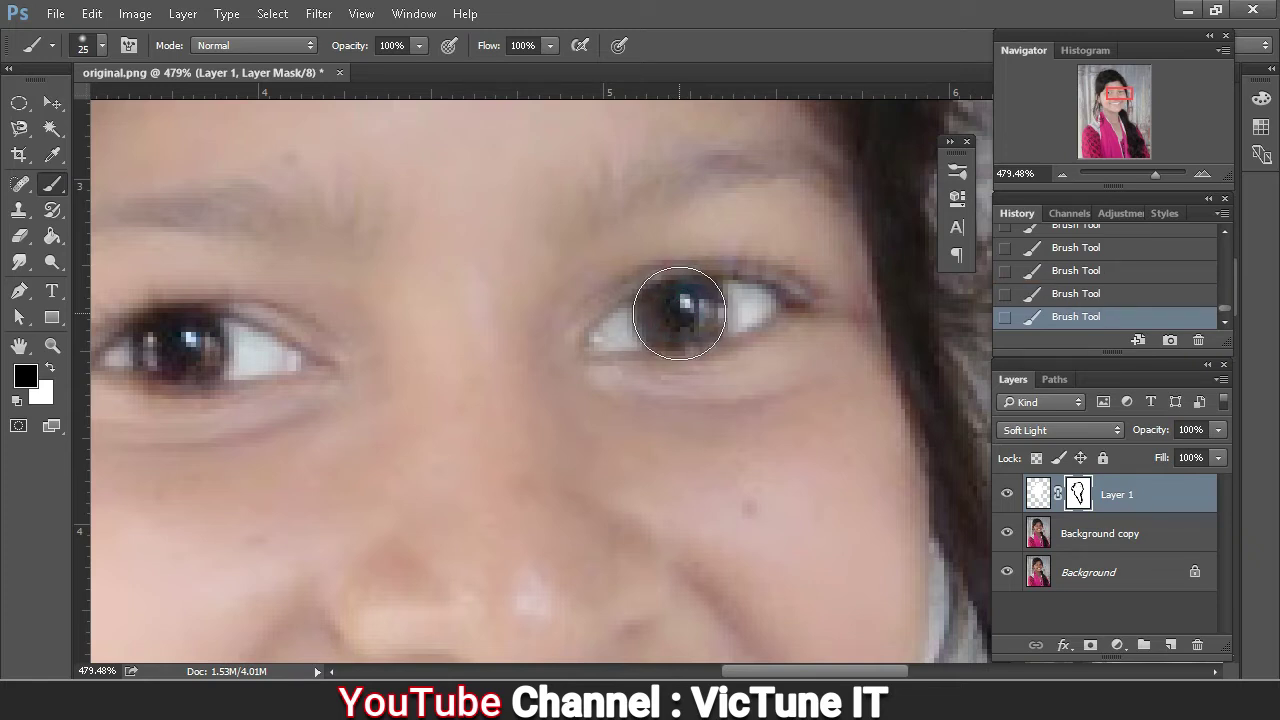
{"action": "left_click", "coordinate": [679, 313]}
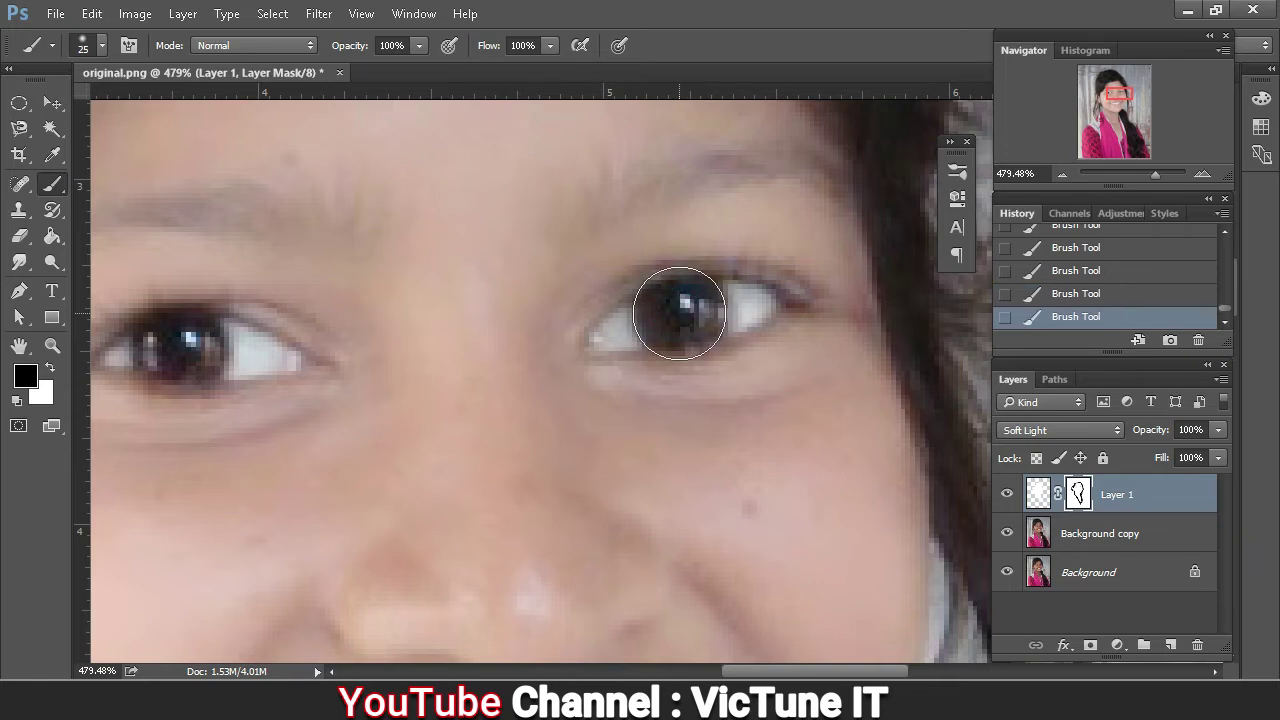
- Reduce the brush to 4 px and darken the far eye's lash lines on the mask, extending them past the outer corner
{"action": "key", "text": "bracketleft"}
{"action": "key", "text": "bracketleft"}
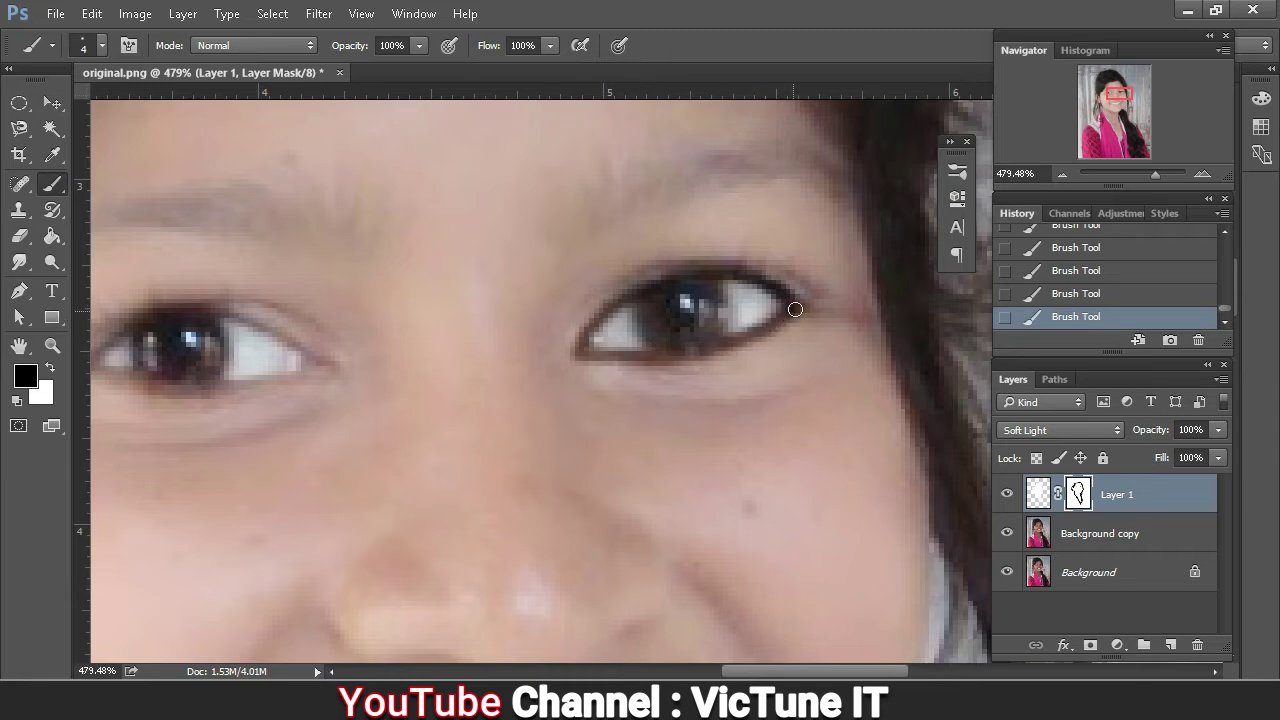
{"action": "mouse_move", "coordinate": [820, 317]}
{"action": "left_mouse_down"}
{"action": "mouse_move", "coordinate": [725, 336]}
{"action": "mouse_move", "coordinate": [801, 330]}
{"action": "left_mouse_up"}
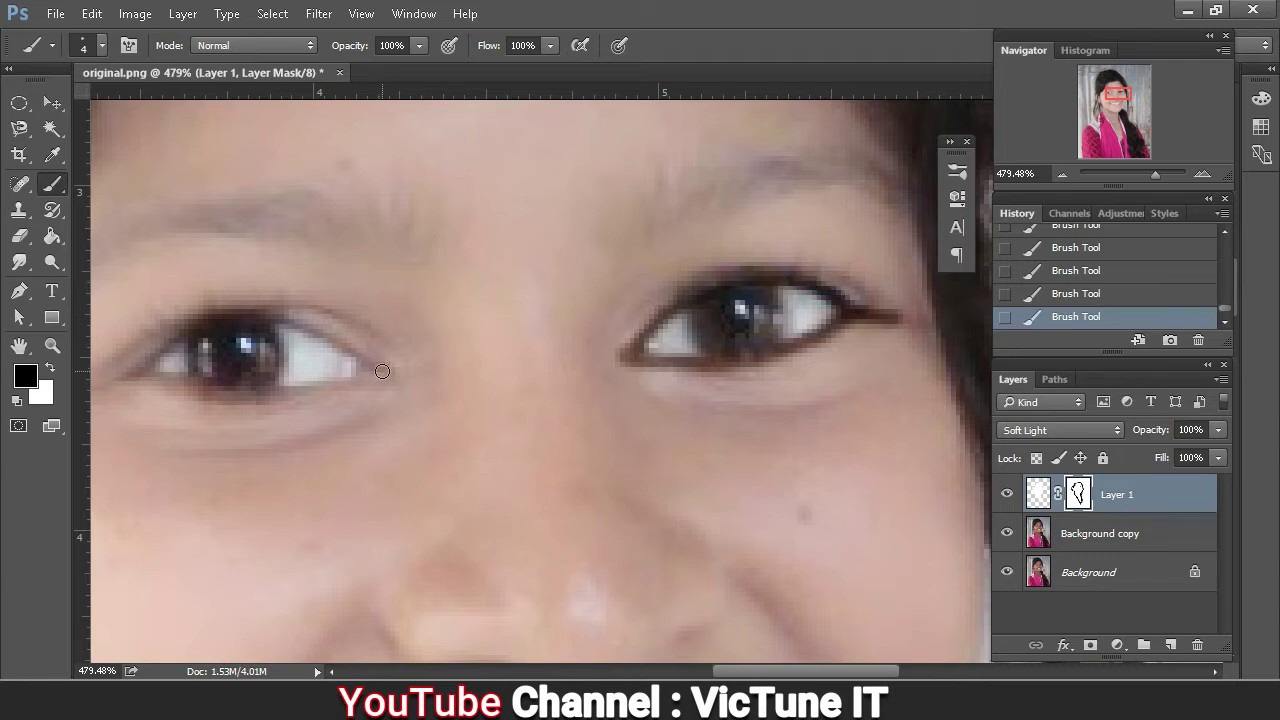
- Trace the lash lines of the eye nearest the ear on the mask at 4 px, extending a wing past the outer corner
{"action": "mouse_move", "coordinate": [386, 371]}
{"action": "left_mouse_down"}
{"action": "mouse_move", "coordinate": [221, 397]}
{"action": "mouse_move", "coordinate": [157, 379]}
{"action": "mouse_move", "coordinate": [278, 392]}
{"action": "mouse_move", "coordinate": [151, 383]}
{"action": "mouse_move", "coordinate": [293, 384]}
{"action": "mouse_move", "coordinate": [187, 375]}
{"action": "mouse_move", "coordinate": [255, 325]}
{"action": "mouse_move", "coordinate": [299, 319]}
{"action": "mouse_move", "coordinate": [383, 334]}
{"action": "mouse_move", "coordinate": [471, 376]}
{"action": "mouse_move", "coordinate": [323, 321]}
{"action": "mouse_move", "coordinate": [251, 332]}
{"action": "mouse_move", "coordinate": [122, 399]}
{"action": "left_mouse_up"}
{"action": "scroll", "coordinate": [295, 382], "scroll_direction": "left", "scroll_amount": 1}
{"action": "key", "text": "ctrl+z"}
{"action": "key", "text": "ctrl+z"}
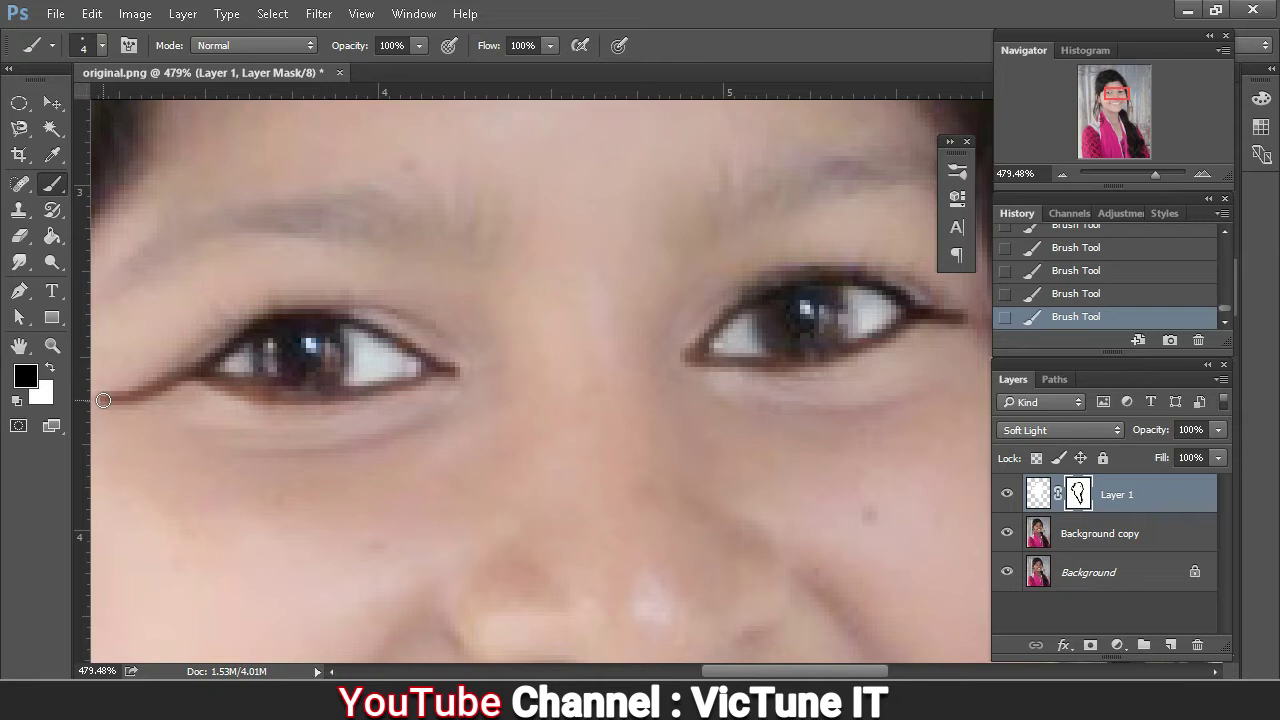
{"action": "left_click", "coordinate": [103, 400]}
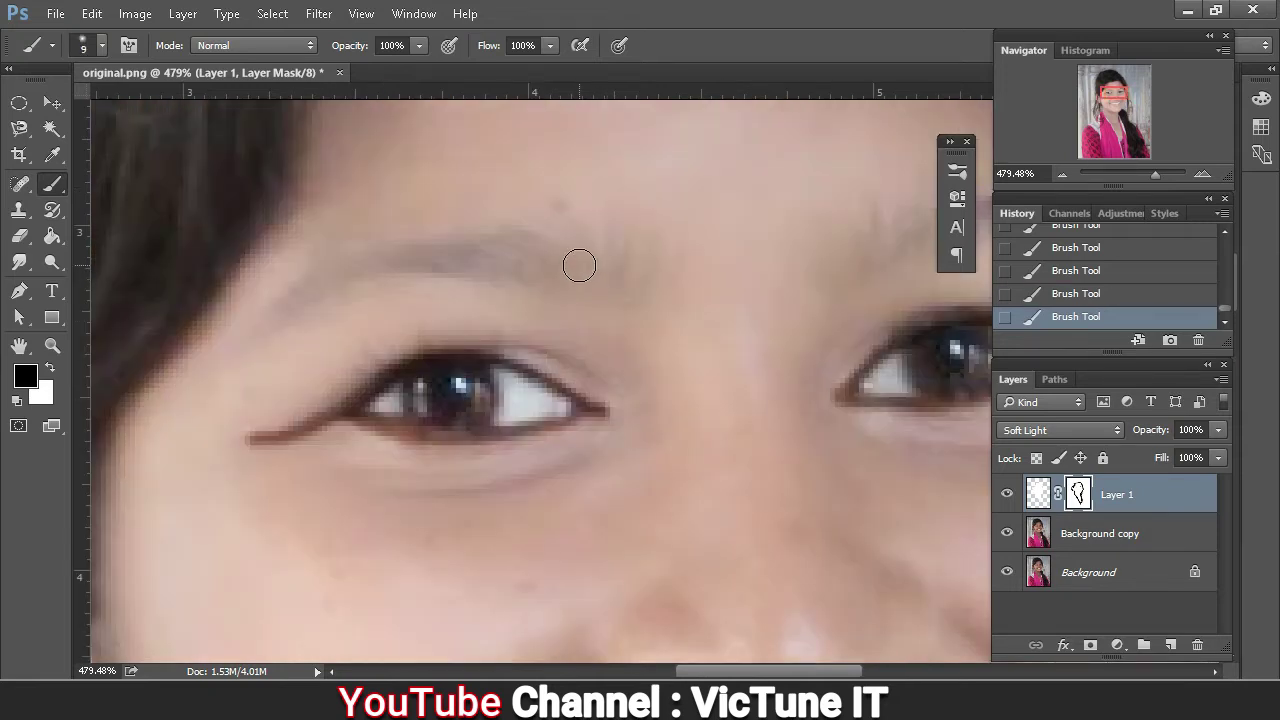
- Mask out the brightening along the eyebrow nearest the ear at 9 px, repainting it with a different round brush tip
{"action": "mouse_move", "coordinate": [579, 265]}
{"action": "left_mouse_down"}
{"action": "mouse_move", "coordinate": [460, 257]}
{"action": "mouse_move", "coordinate": [351, 271]}
{"action": "mouse_move", "coordinate": [268, 316]}
{"action": "left_mouse_up"}
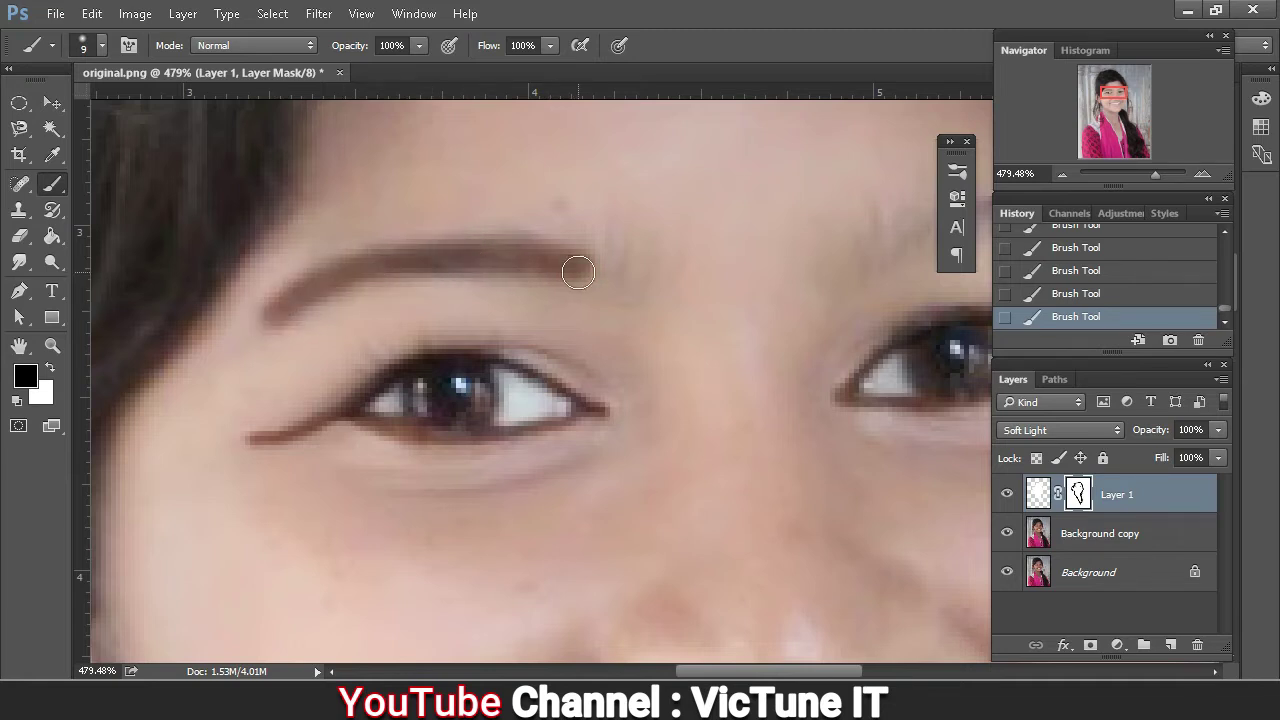
{"action": "left_click", "coordinate": [100, 45]}
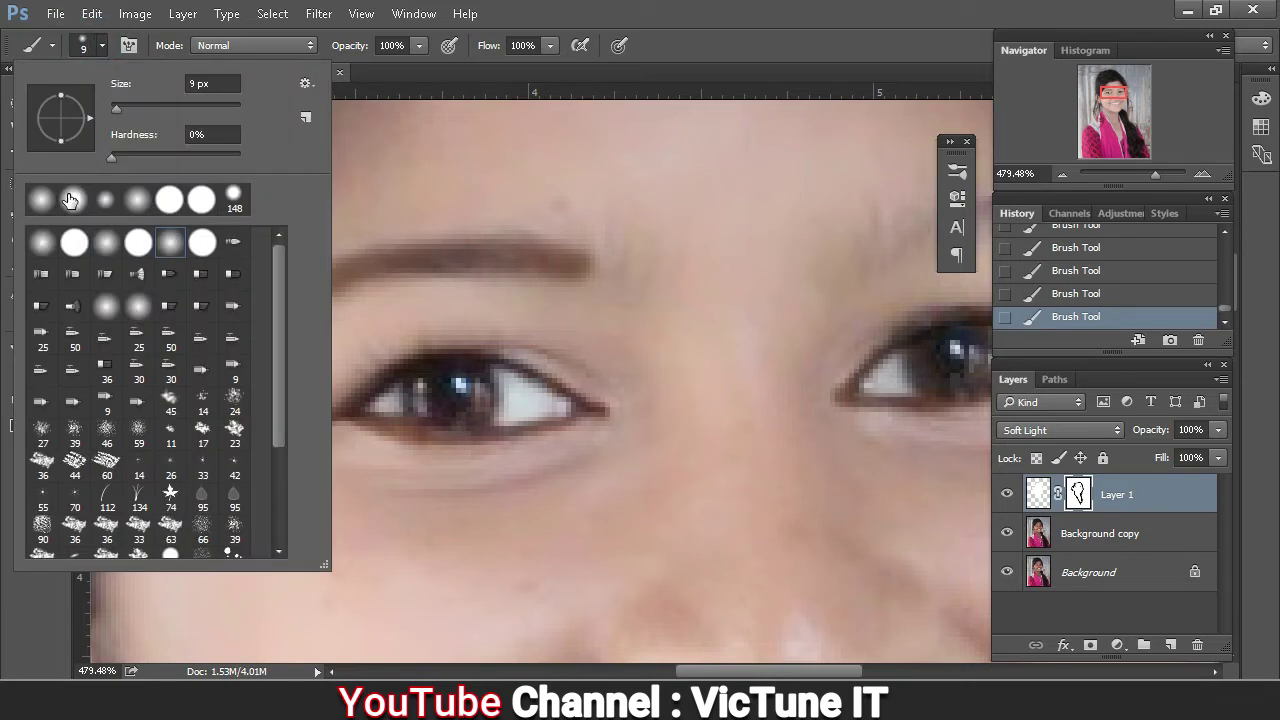
{"action": "double_click", "coordinate": [70, 200]}
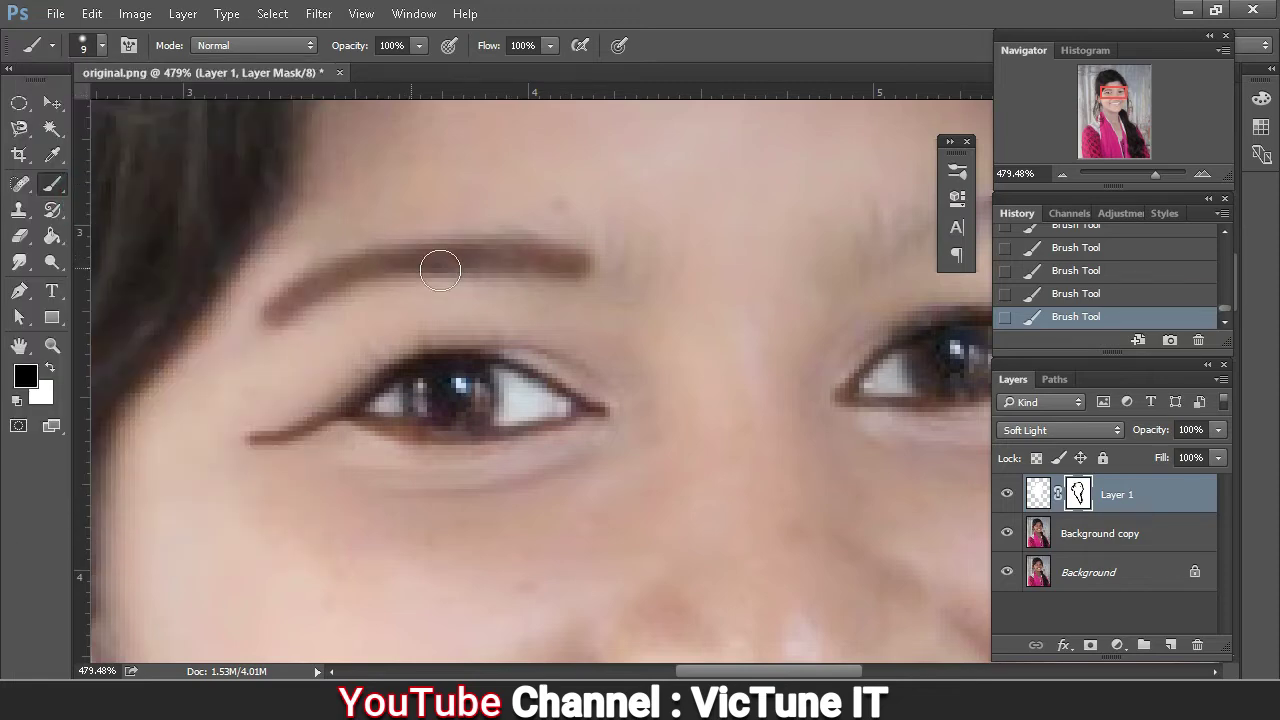
{"action": "mouse_move", "coordinate": [600, 270]}
{"action": "left_mouse_down"}
{"action": "mouse_move", "coordinate": [425, 260]}
{"action": "mouse_move", "coordinate": [369, 265]}
{"action": "mouse_move", "coordinate": [291, 302]}
{"action": "left_mouse_up"}
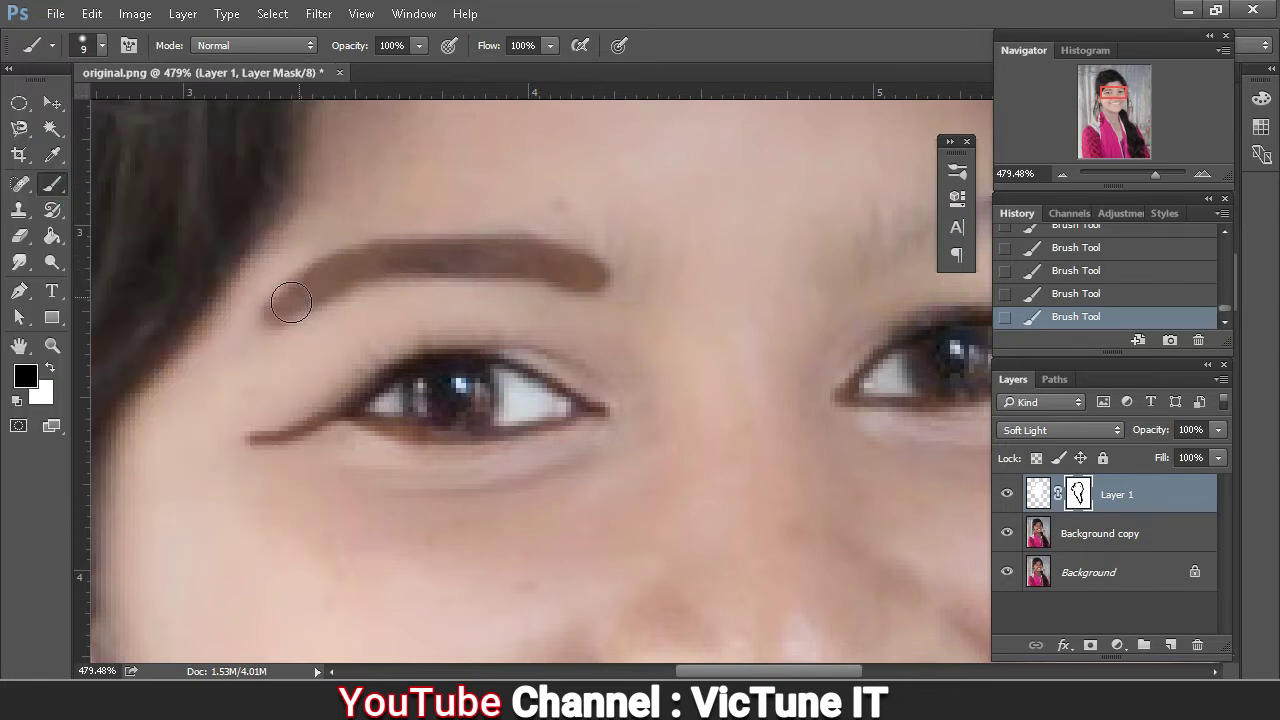
{"action": "key", "text": "ctrl+minus"}
{"action": "key", "text": "ctrl+minus"}
{"action": "key", "text": "ctrl+minus"}
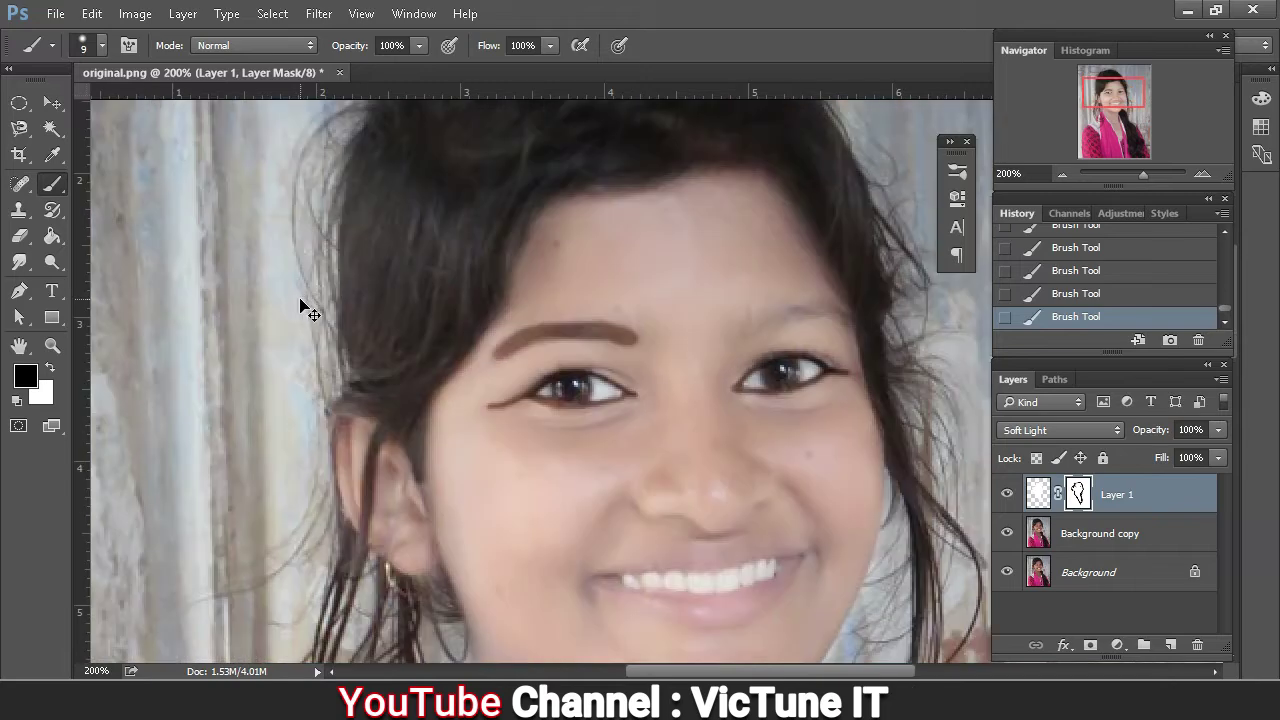
{"action": "scroll", "coordinate": [622, 354], "scroll_direction": "up", "scroll_amount": 1}
{"action": "scroll", "coordinate": [622, 354], "scroll_direction": "up", "scroll_amount": 2}
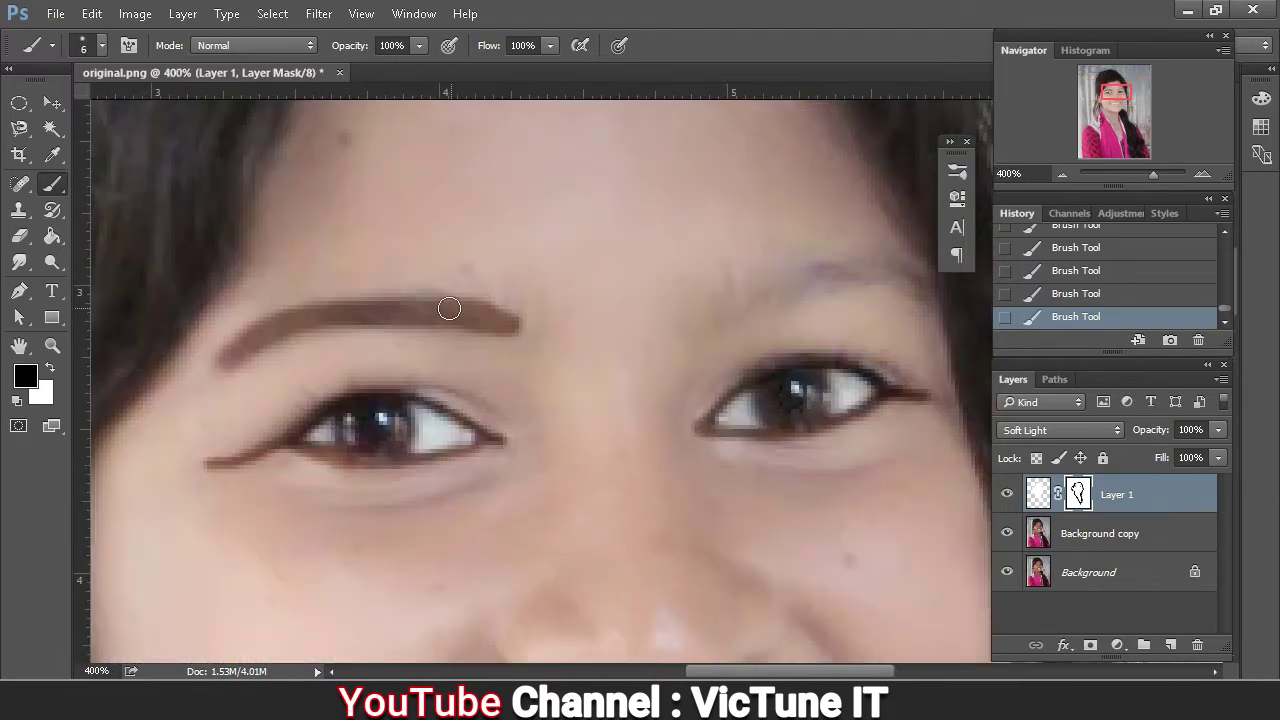
{"action": "left_click_drag", "start_coordinate": [449, 307], "coordinate": [305, 312]}
{"action": "key", "text": "ctrl+z"}
- Mask out the brightening along the far eyebrow with a 6 px brush
{"action": "scroll", "coordinate": [710, 312], "scroll_direction": "down", "scroll_amount": 2}
{"action": "mouse_move", "coordinate": [710, 312]}
{"action": "left_mouse_down"}
{"action": "mouse_move", "coordinate": [736, 294]}
{"action": "mouse_move", "coordinate": [844, 289]}
{"action": "left_mouse_up"}
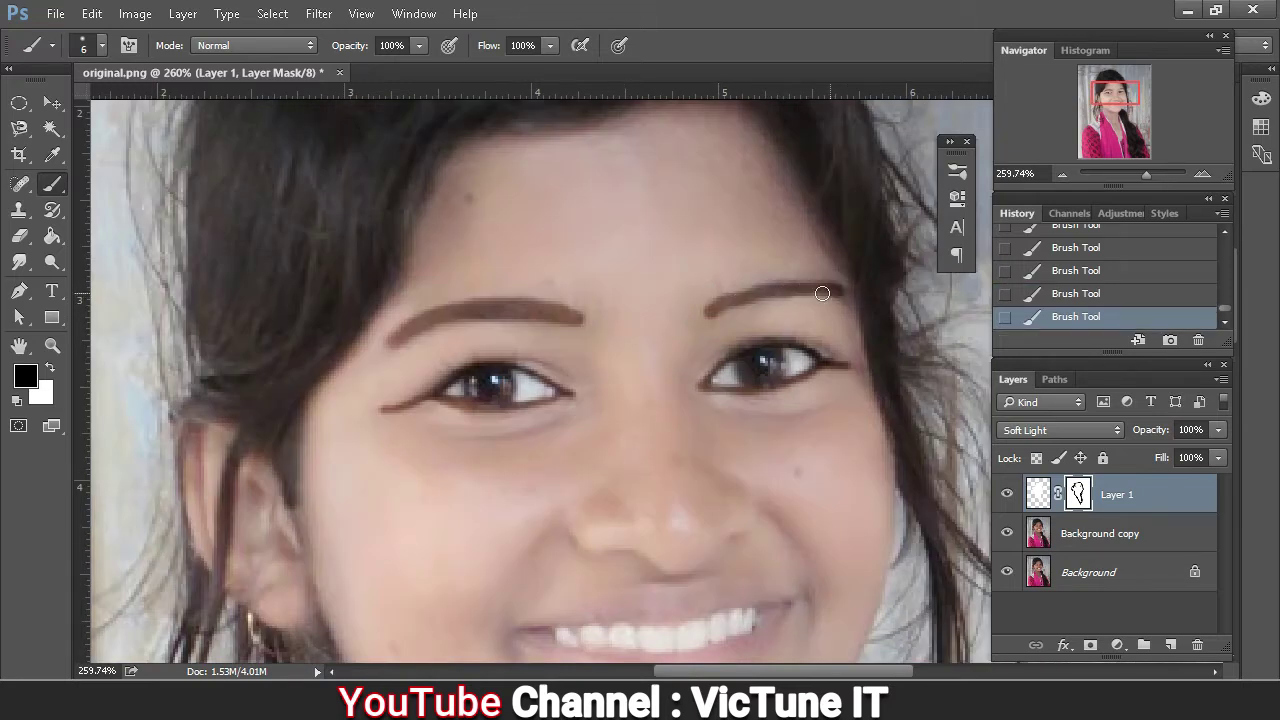
{"action": "mouse_move", "coordinate": [714, 309]}
{"action": "left_mouse_down"}
{"action": "mouse_move", "coordinate": [831, 288]}
{"action": "mouse_move", "coordinate": [744, 298]}
{"action": "left_mouse_up"}
{"action": "key", "text": "ctrl+z"}
{"action": "mouse_move", "coordinate": [738, 300]}
{"action": "left_mouse_down"}
{"action": "mouse_move", "coordinate": [715, 310]}
{"action": "mouse_move", "coordinate": [744, 309]}
{"action": "mouse_move", "coordinate": [745, 290]}
{"action": "mouse_move", "coordinate": [827, 295]}
{"action": "mouse_move", "coordinate": [771, 291]}
{"action": "mouse_move", "coordinate": [722, 311]}
{"action": "mouse_move", "coordinate": [836, 295]}
{"action": "left_mouse_up"}
{"action": "key", "text": "ctrl+z"}
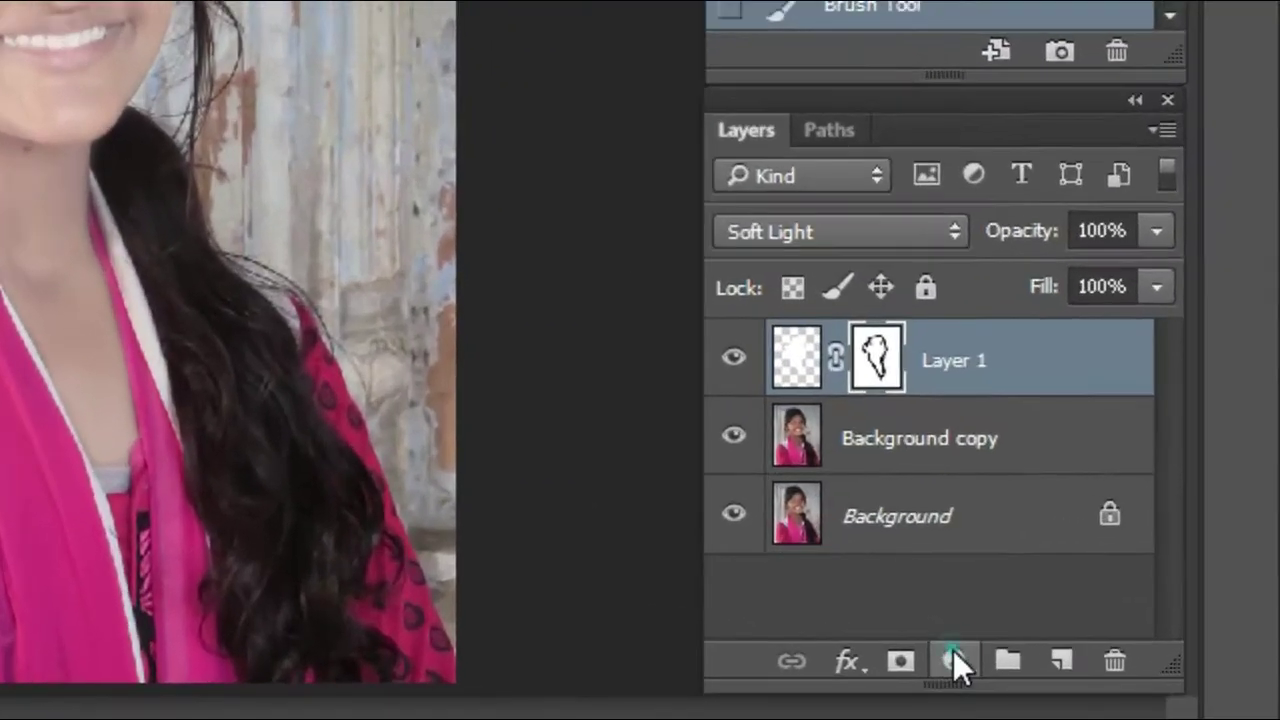
- Add a Selective Color adjustment layer above Layer 1 and target the Whites
{"action": "left_click", "coordinate": [1117, 645]}
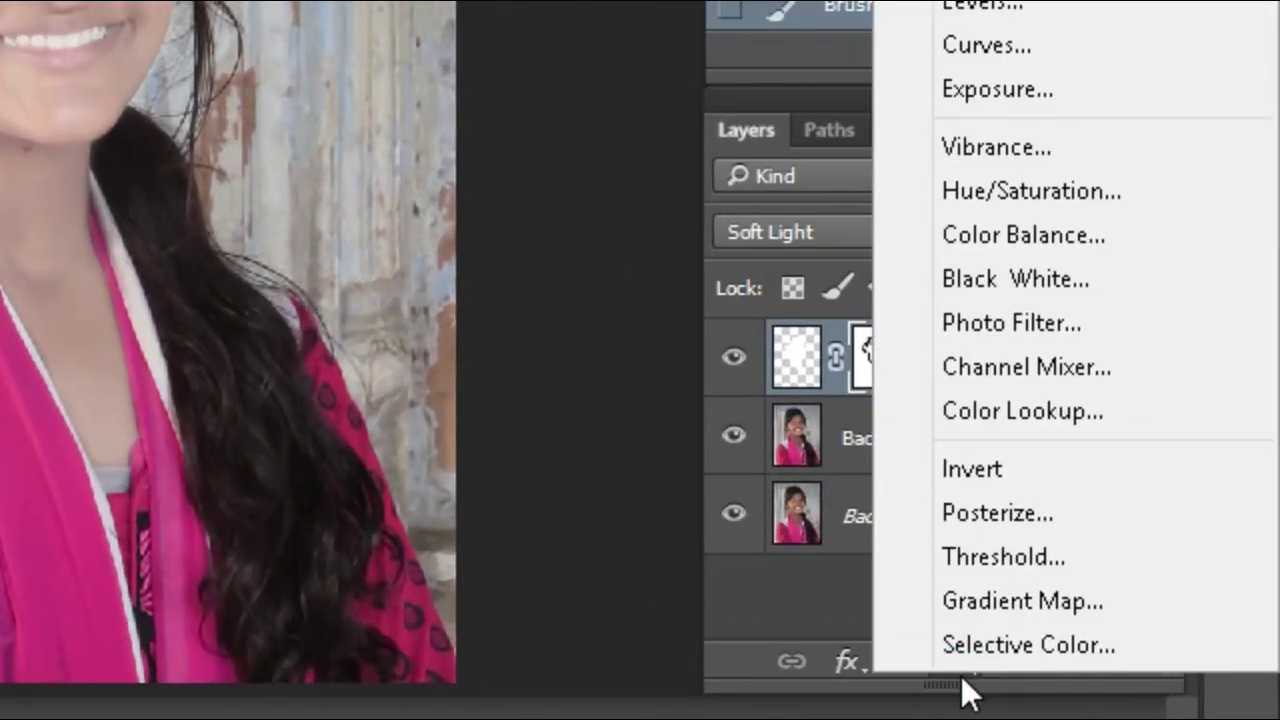
{"action": "left_click", "coordinate": [1021, 658]}
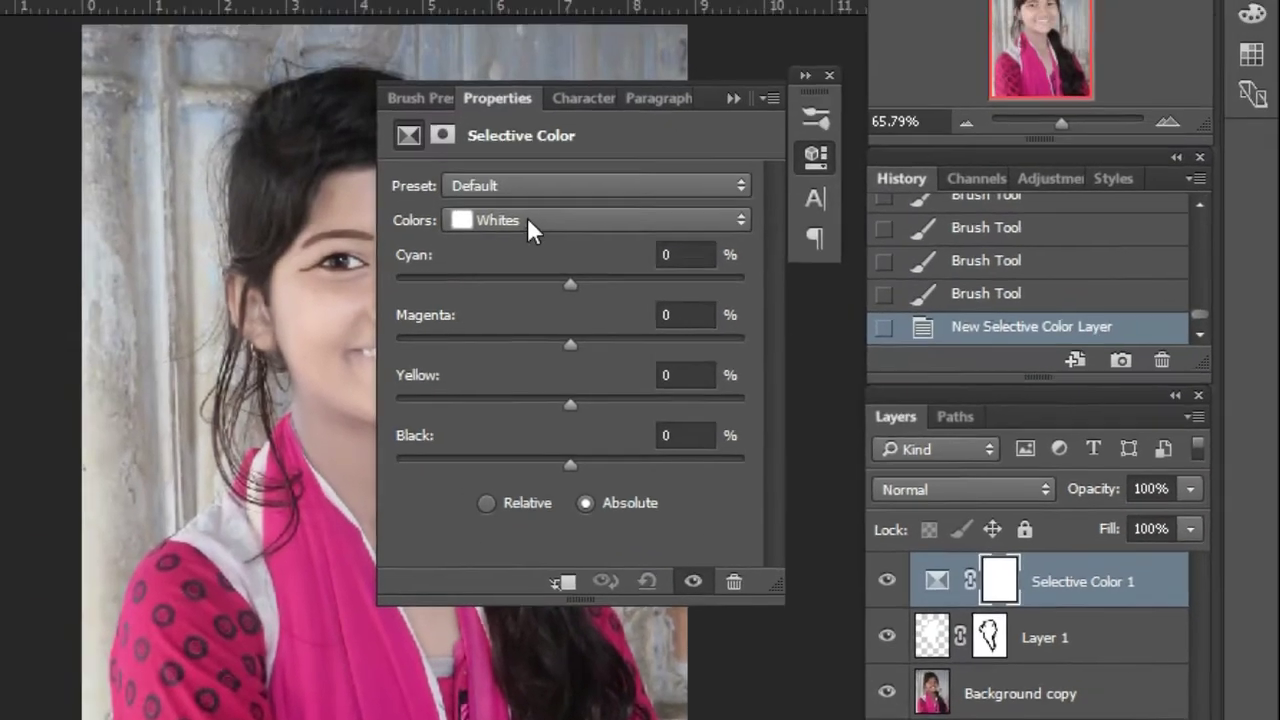
{"action": "left_click", "coordinate": [556, 253]}
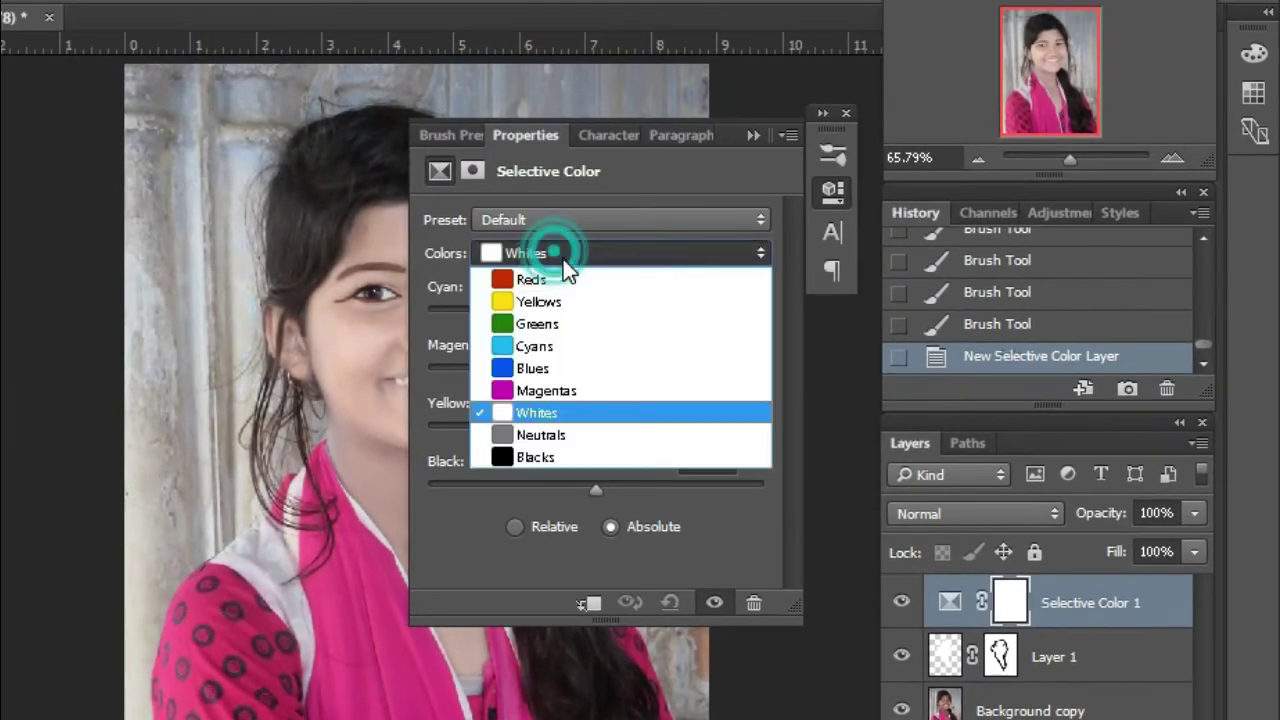
{"action": "left_click", "coordinate": [570, 414]}
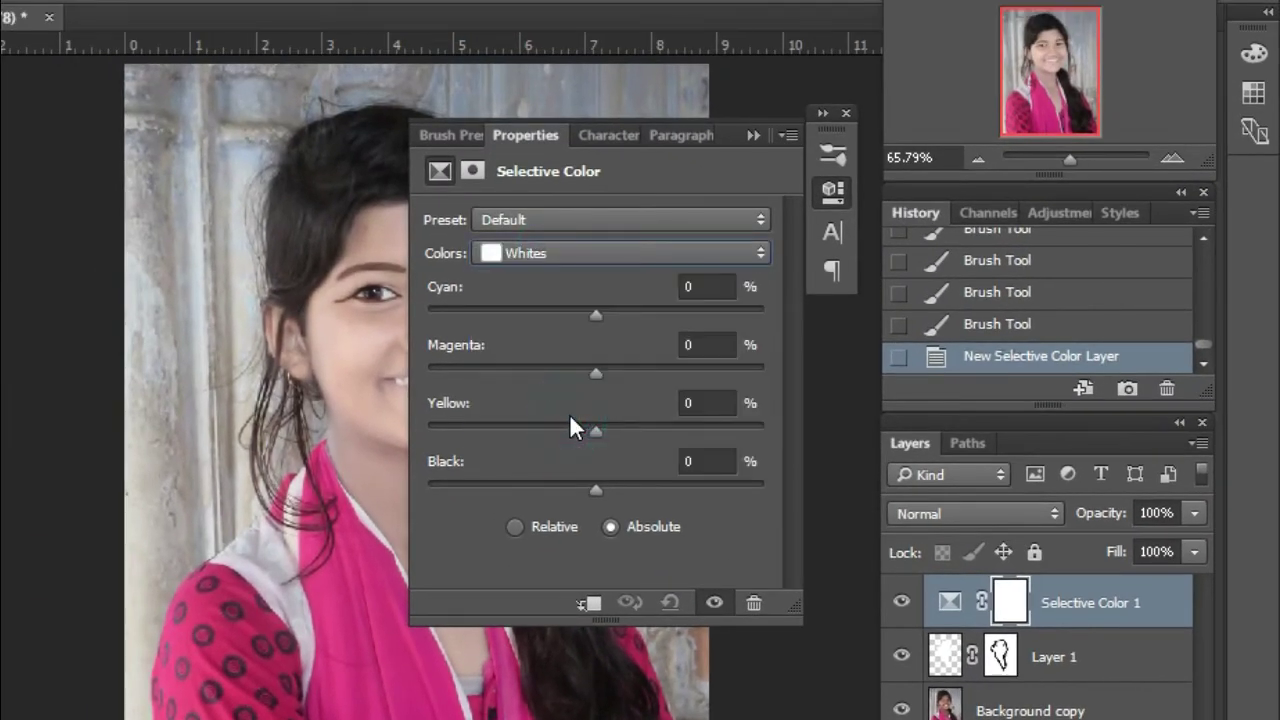
- Set the Whites to Cyan -31% and Magenta -16%, and collapse the adjustment's properties
{"action": "left_click_drag", "start_coordinate": [595, 309], "coordinate": [544, 309]}
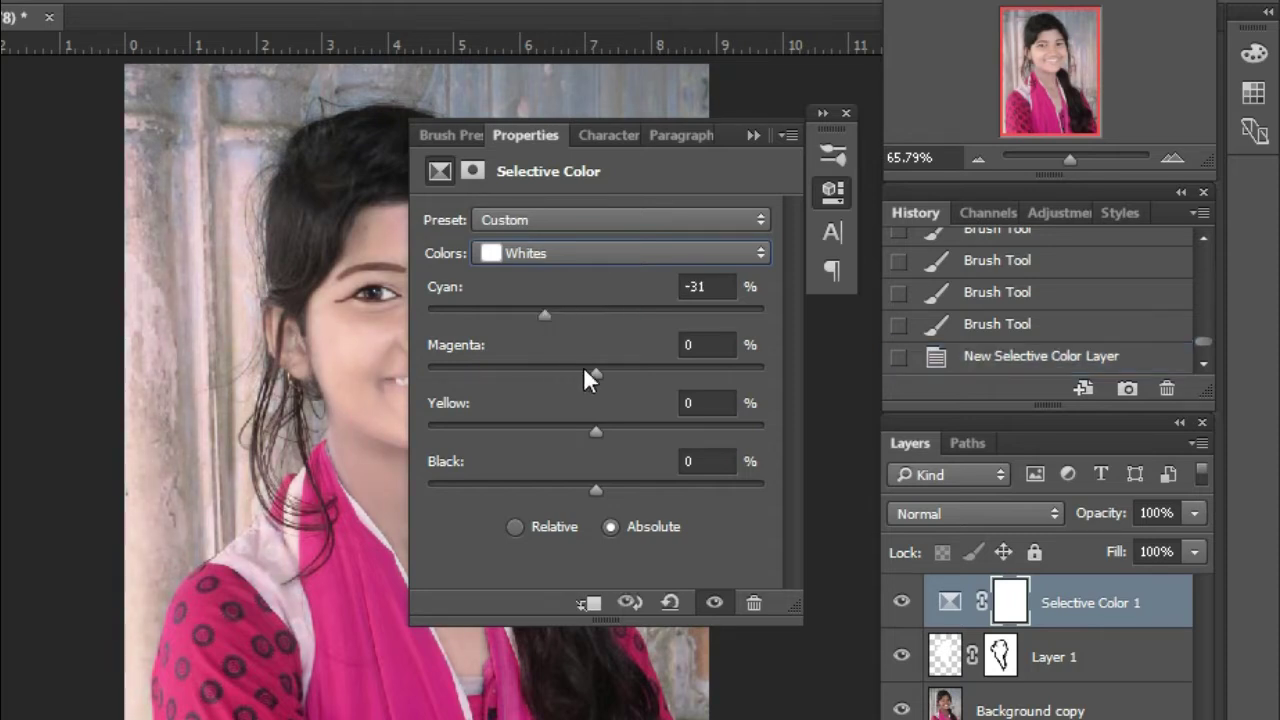
{"action": "left_click_drag", "start_coordinate": [593, 368], "coordinate": [569, 369]}
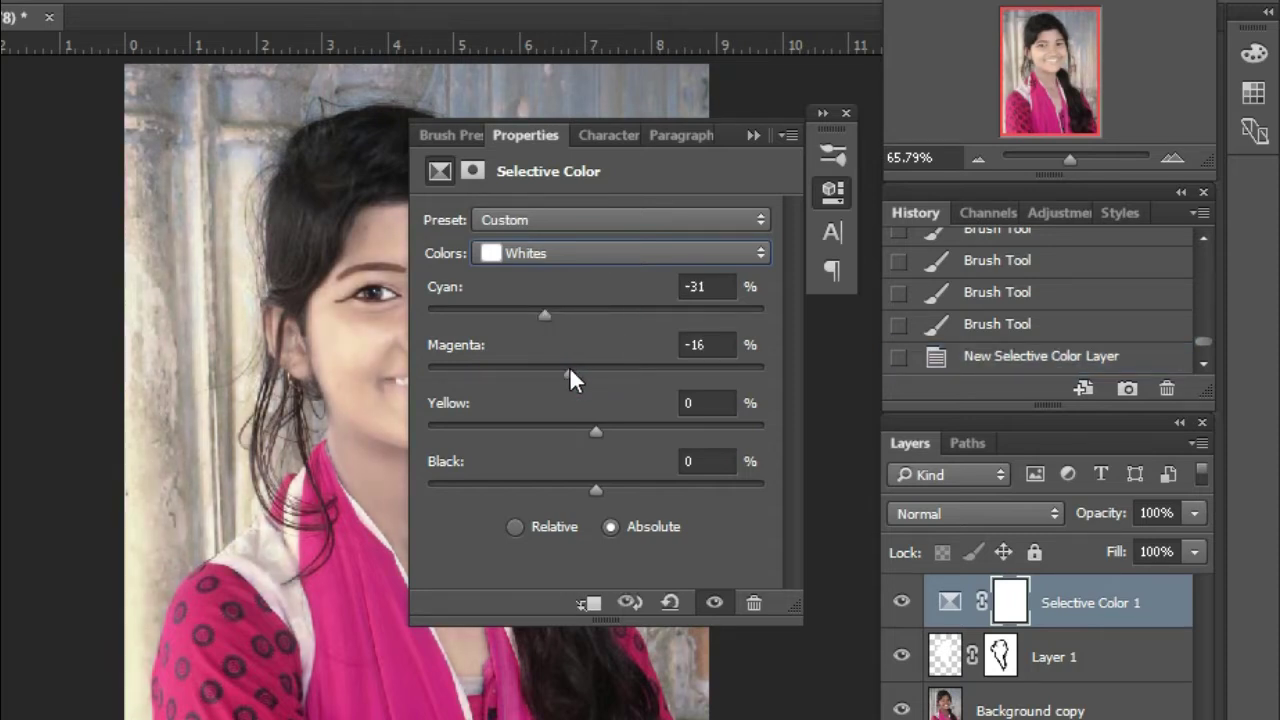
{"action": "left_click", "coordinate": [760, 136]}
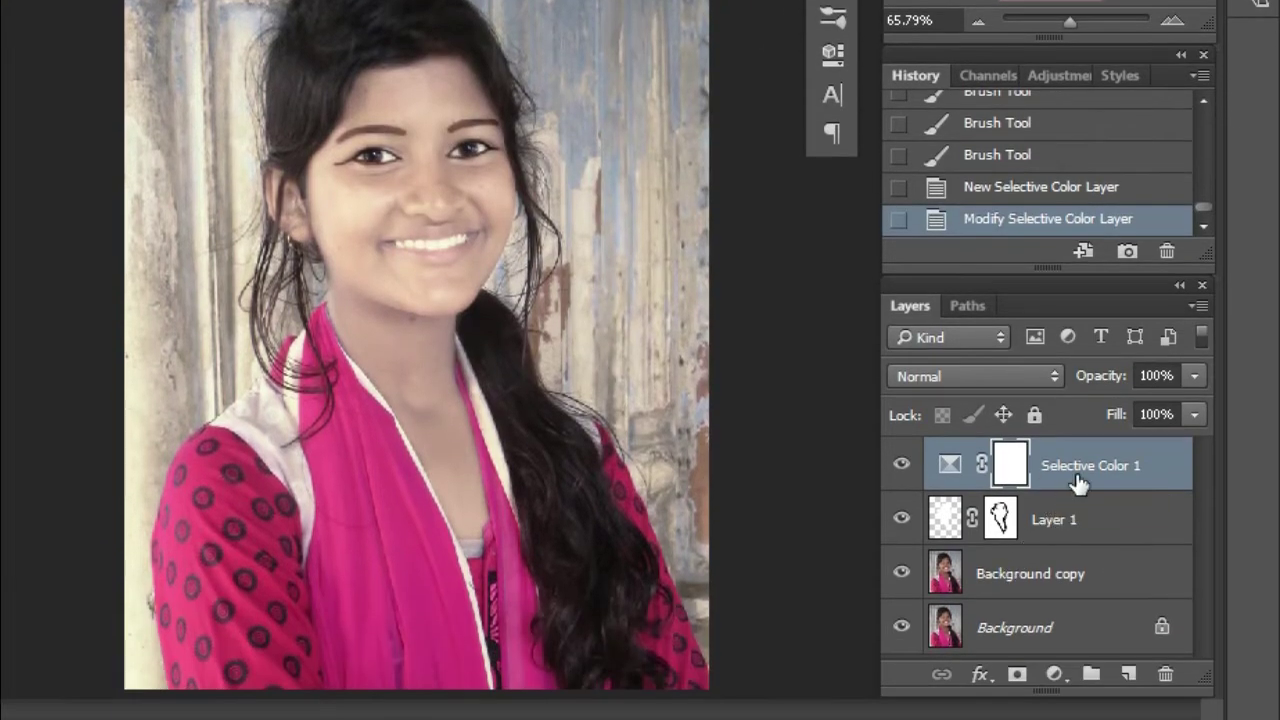
- Hide the Background layer and merge Selective Color 1, Layer 1 and Background copy into one layer
{"action": "left_click", "coordinate": [903, 626]}
{"action": "key", "text": "ctrl"}
{"action": "left_click", "coordinate": [1086, 530], "text": "ctrl"}
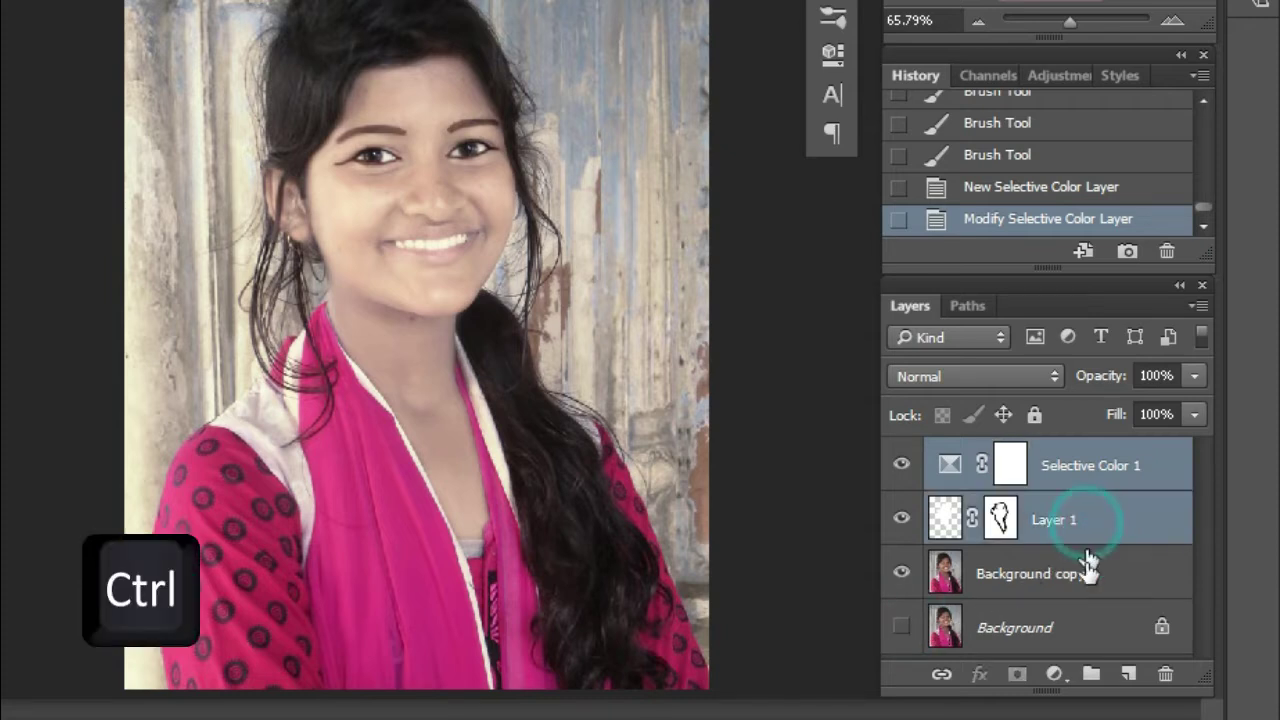
{"action": "left_click", "coordinate": [1088, 583], "text": "ctrl"}
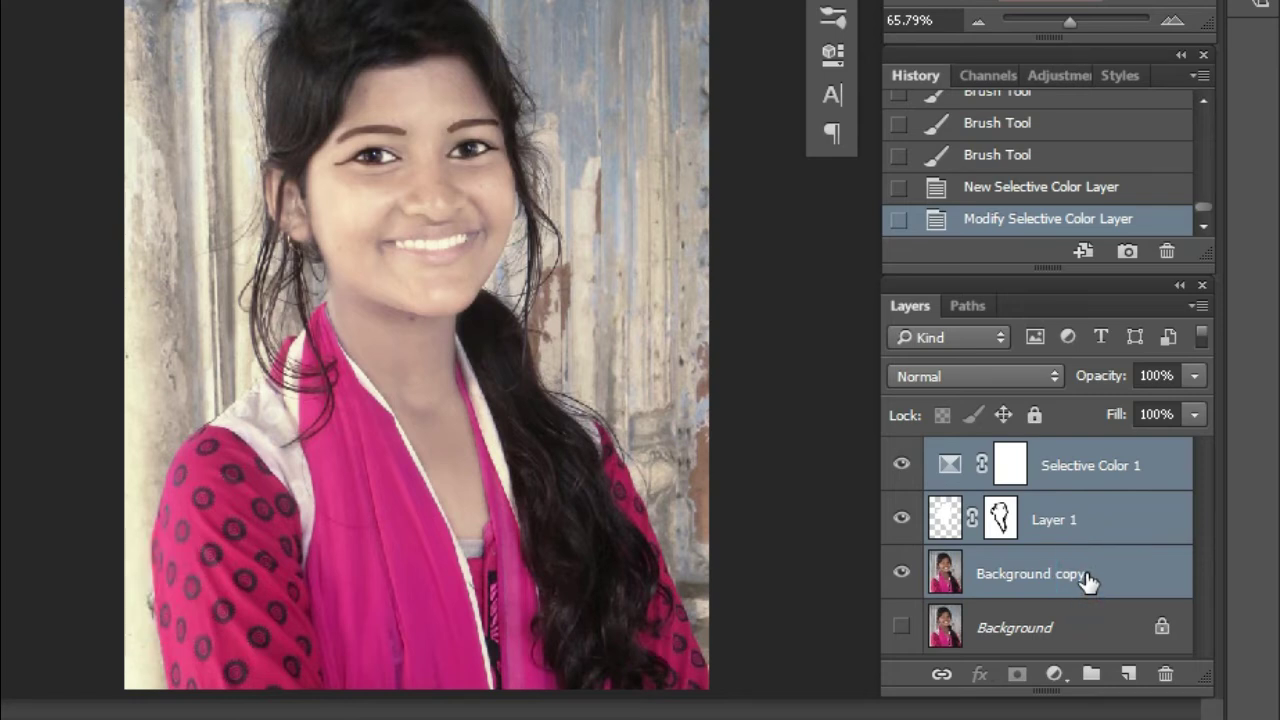
{"action": "right_click", "coordinate": [1086, 578]}
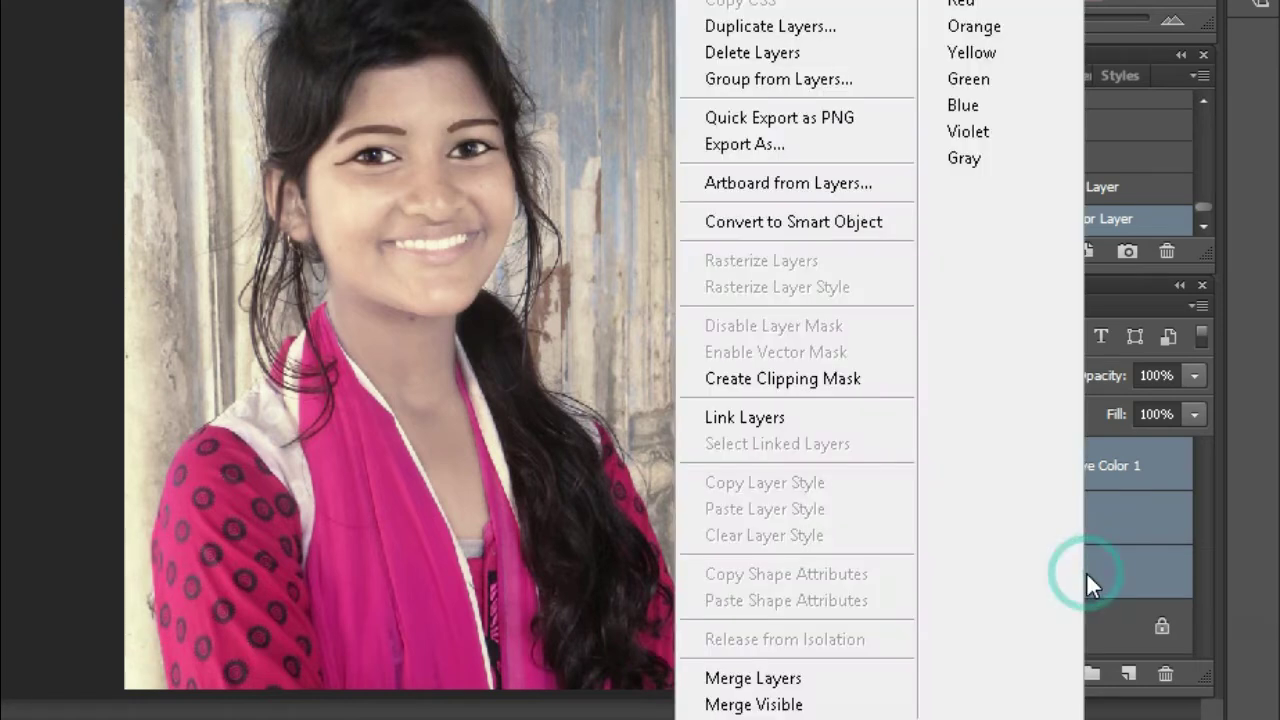
{"action": "left_click", "coordinate": [803, 685]}
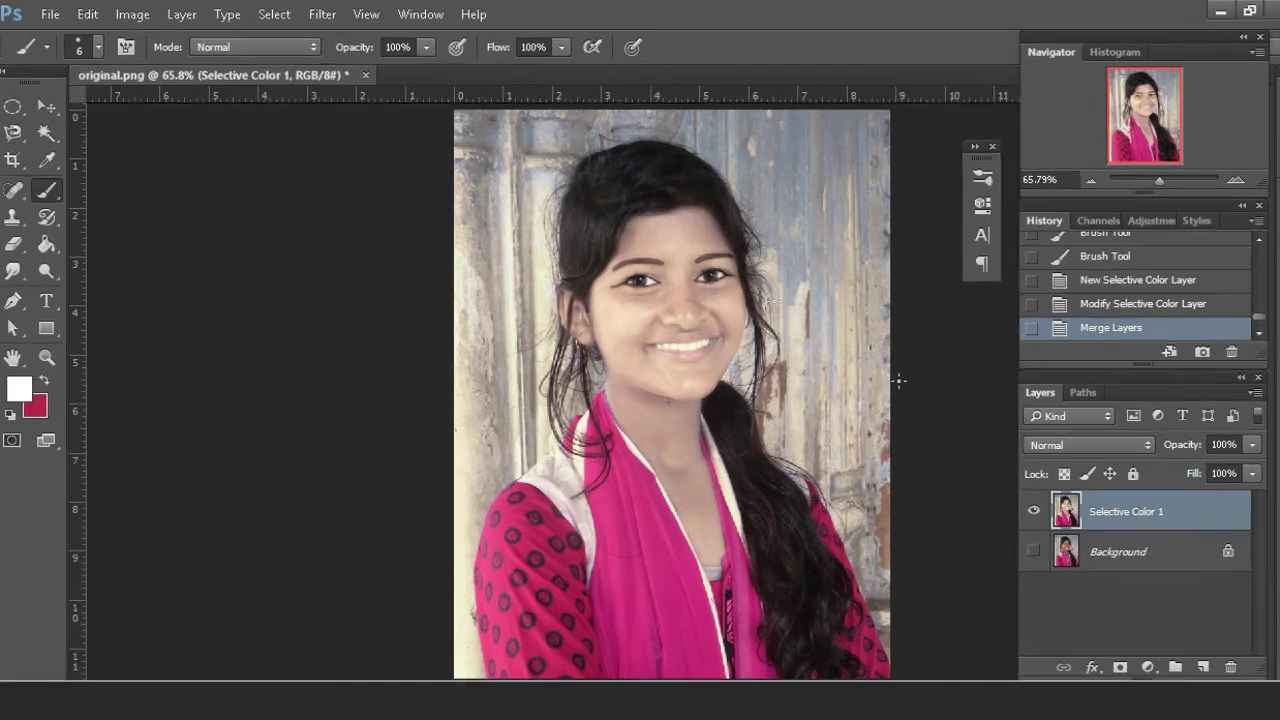
- Open the Camera Raw Filter on the merged layer and set Temperature to +9 and Tint to +6
{"action": "left_click", "coordinate": [322, 14]}
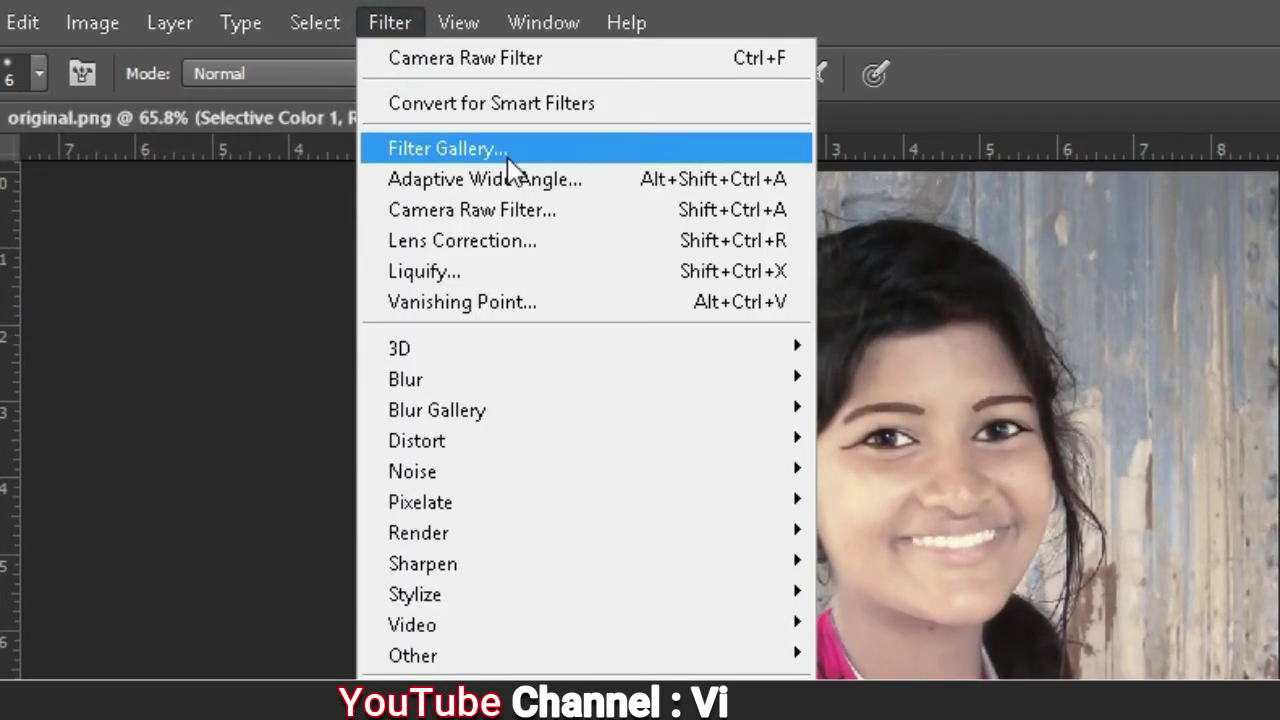
{"action": "left_click", "coordinate": [569, 207]}
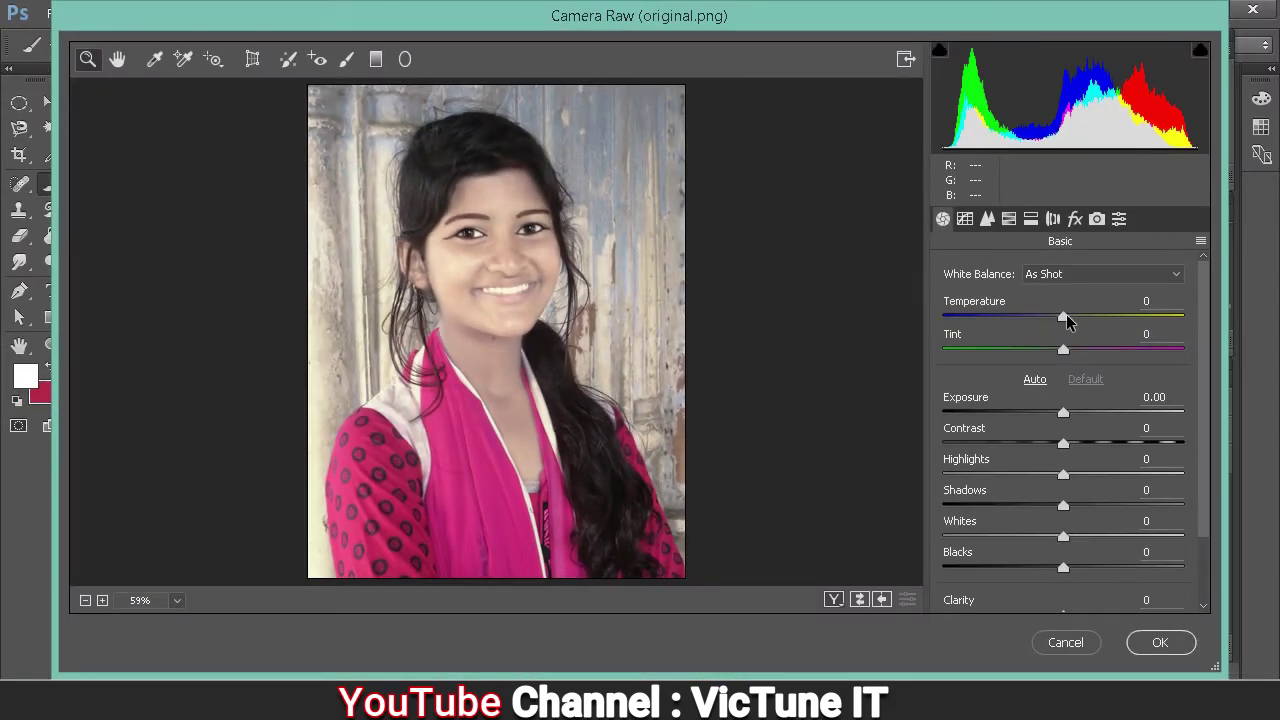
{"action": "mouse_move", "coordinate": [1068, 320]}
{"action": "left_mouse_down"}
{"action": "mouse_move", "coordinate": [1085, 324]}
{"action": "mouse_move", "coordinate": [1073, 322]}
{"action": "left_mouse_up"}
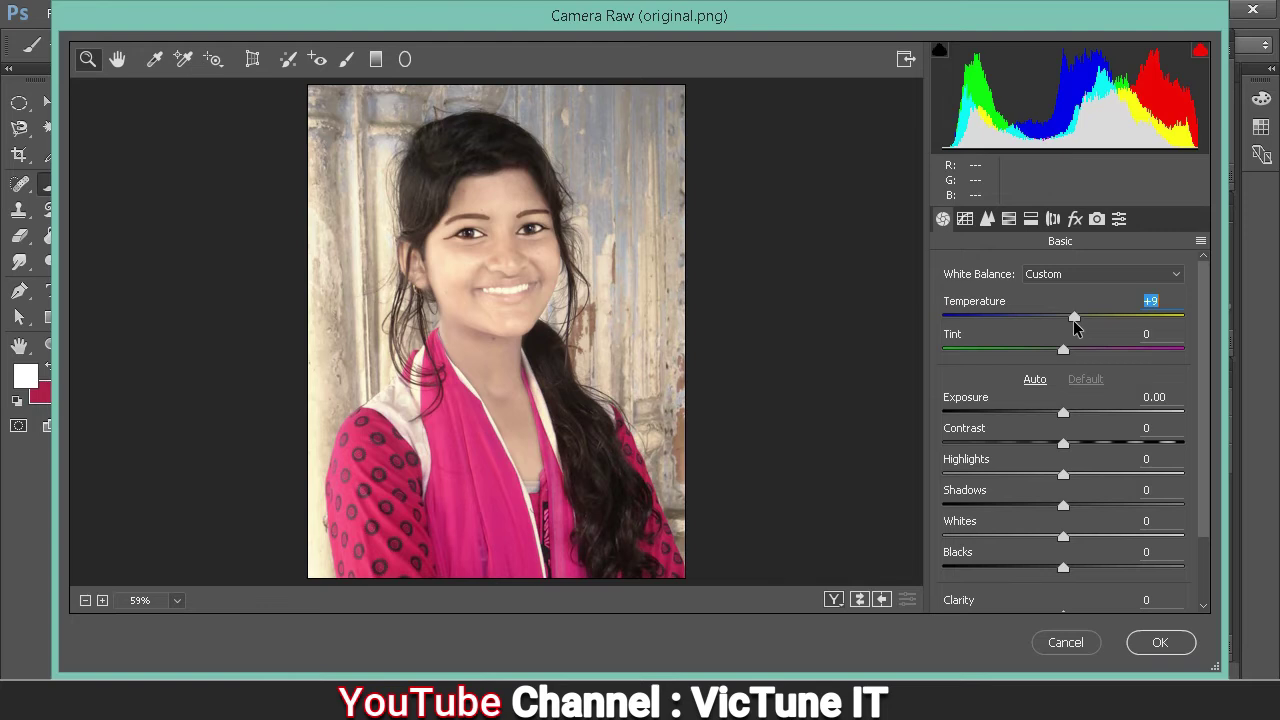
{"action": "left_click", "coordinate": [1068, 350]}
{"action": "left_click", "coordinate": [1075, 347]}
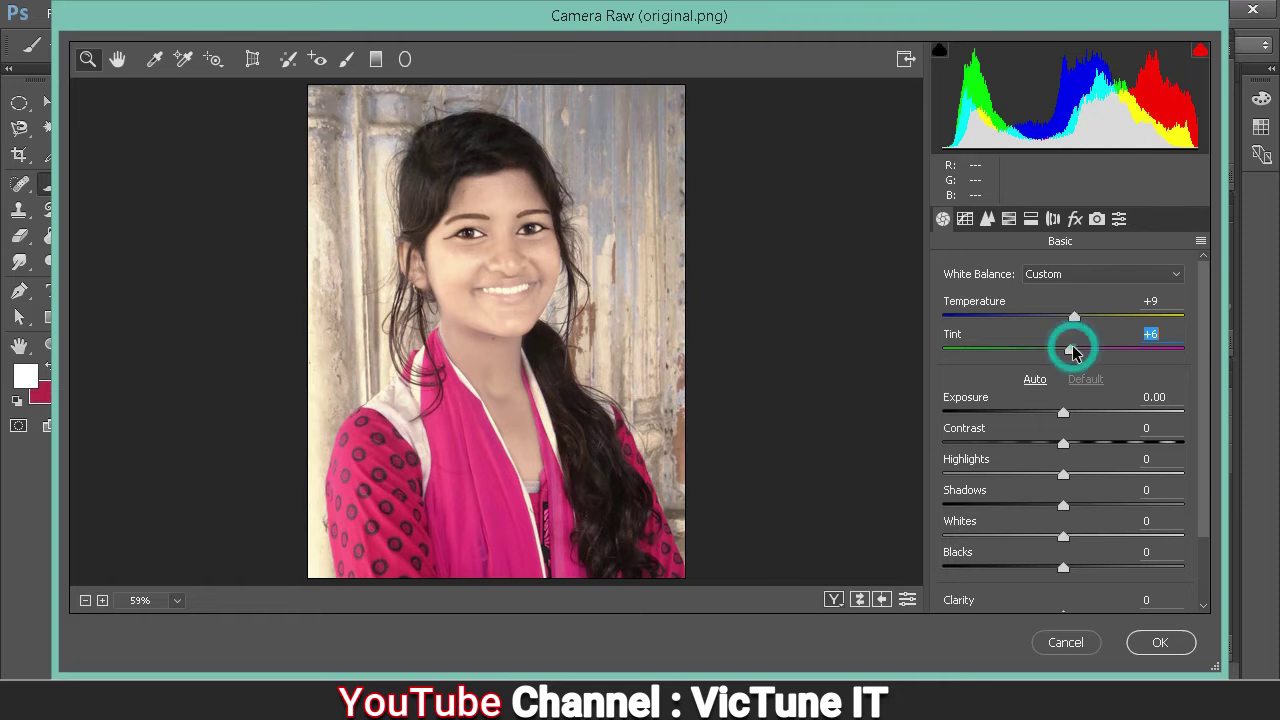
- Set the Luminance noise reduction to 50 in the Camera Raw Detail settings and apply the filter
{"action": "left_click", "coordinate": [989, 223]}
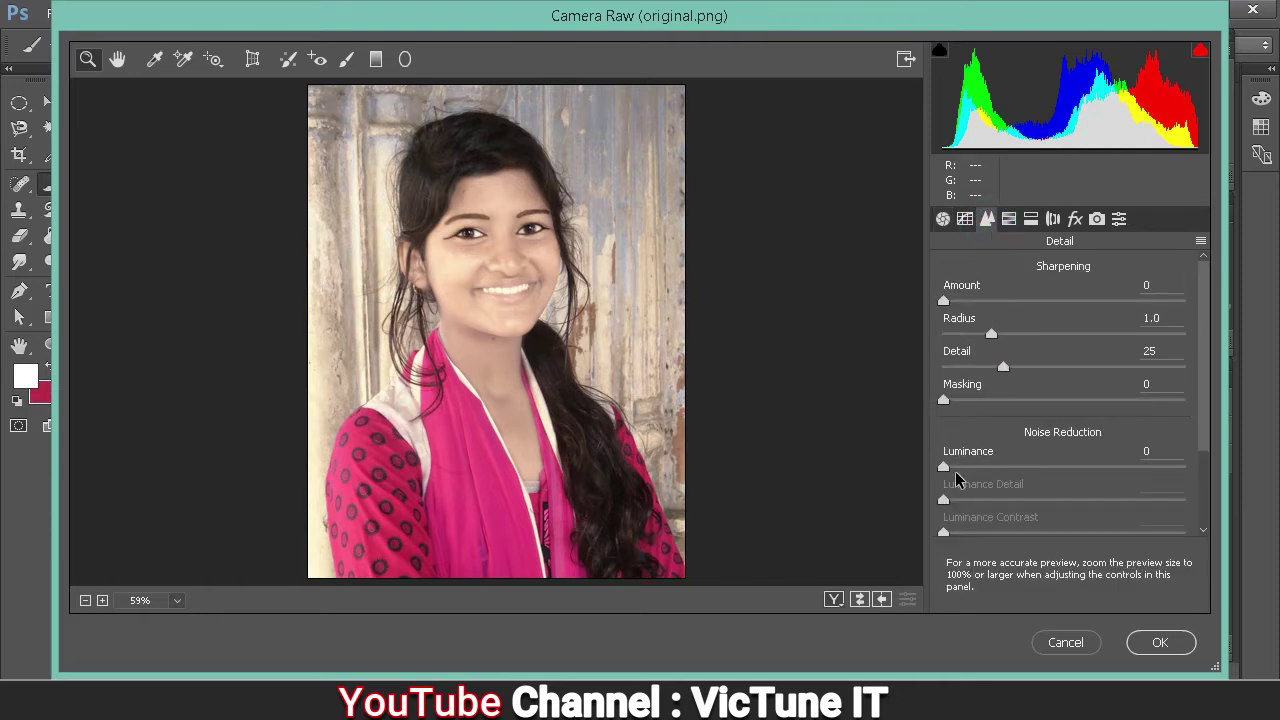
{"action": "left_click_drag", "start_coordinate": [945, 474], "coordinate": [1075, 483]}
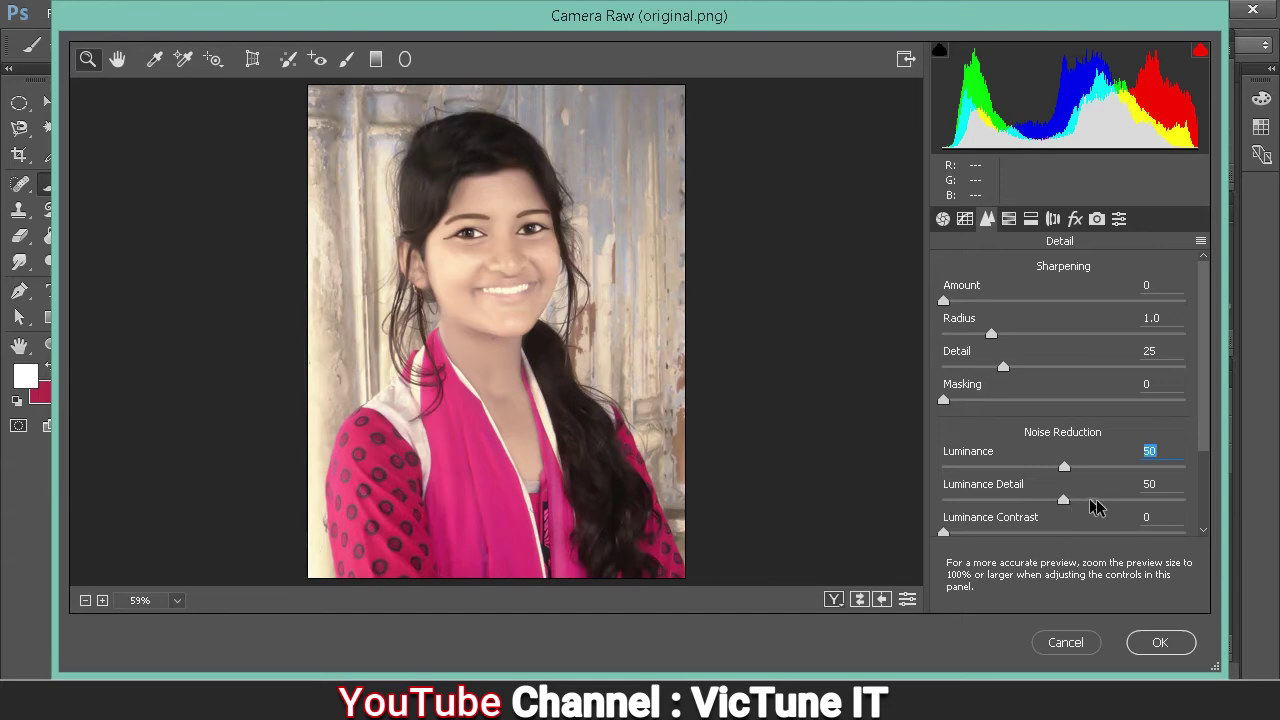
{"action": "left_click", "coordinate": [1160, 643]}
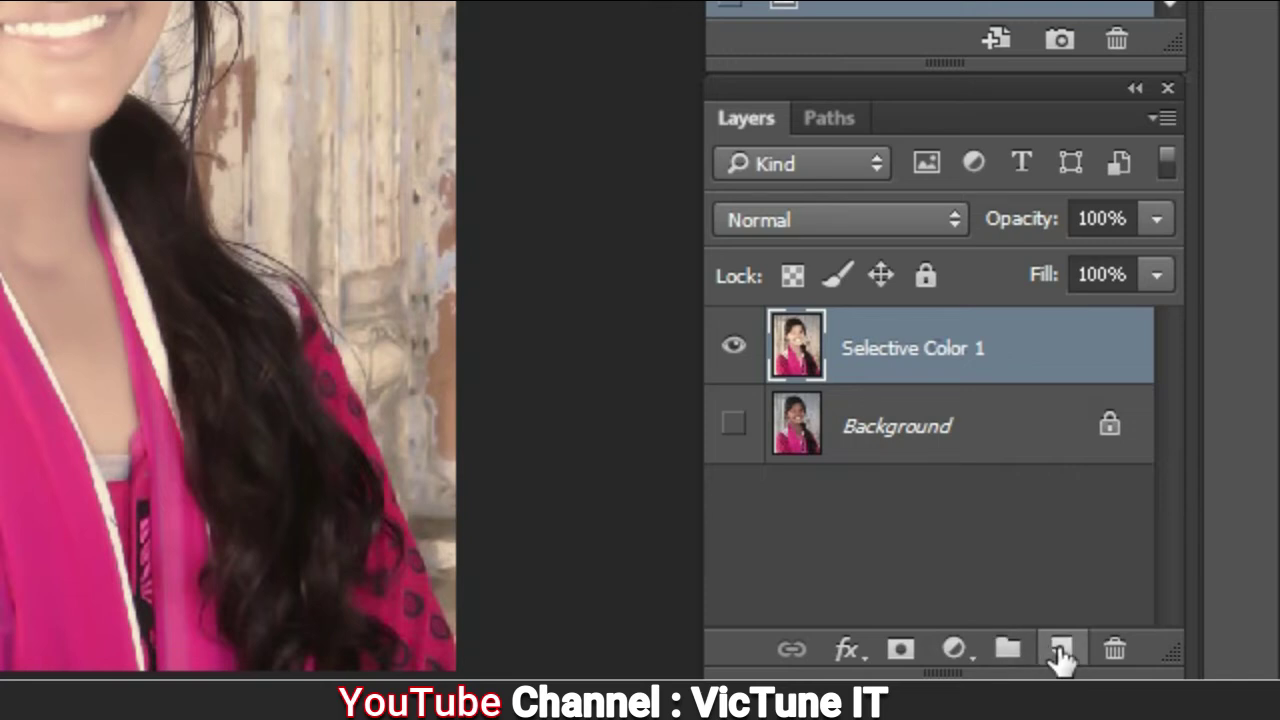
- Create a new layer above Selective Color 1 and set the Brush foreground color to magenta ff00ff
{"action": "left_click", "coordinate": [1060, 658]}
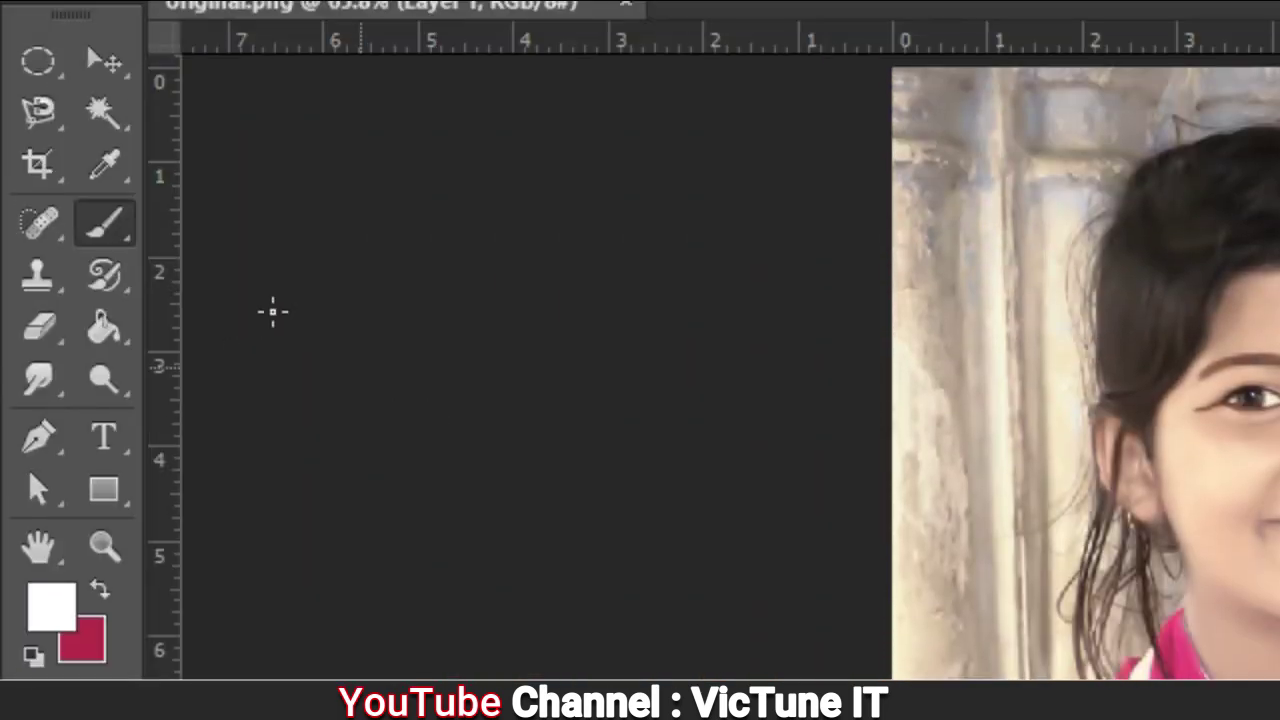
{"action": "left_click", "coordinate": [106, 215]}
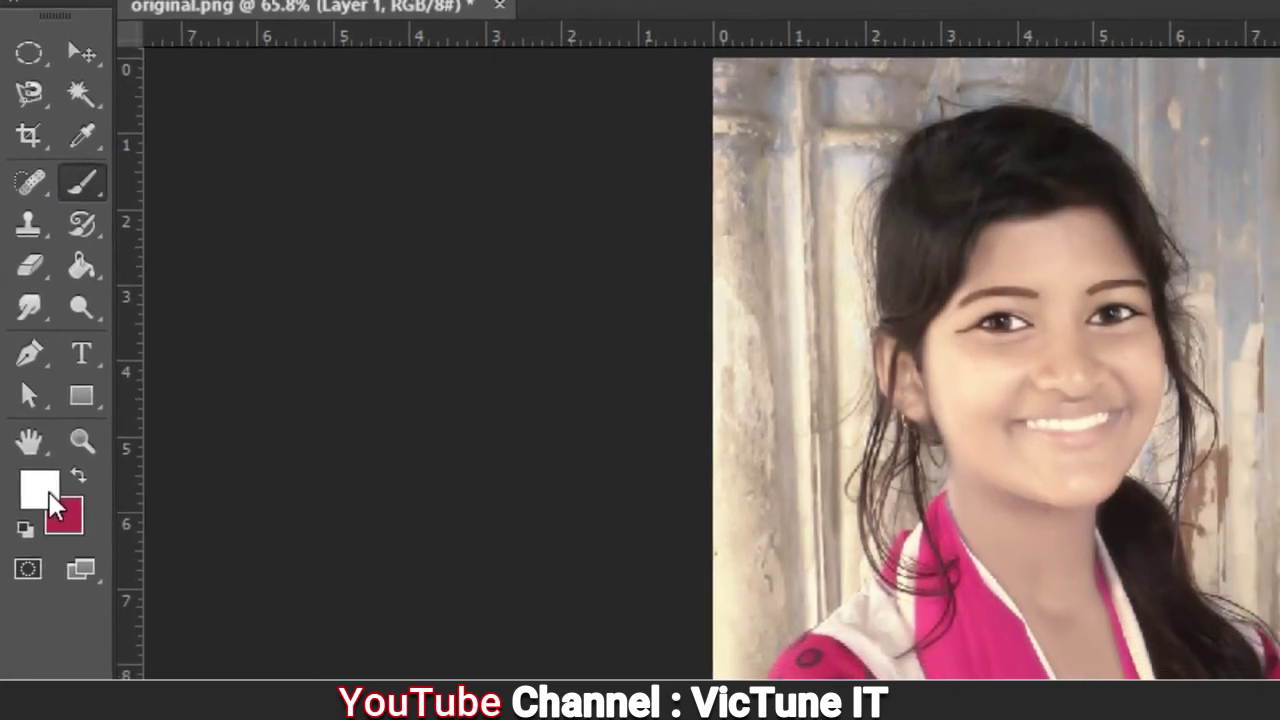
{"action": "left_click", "coordinate": [40, 490]}
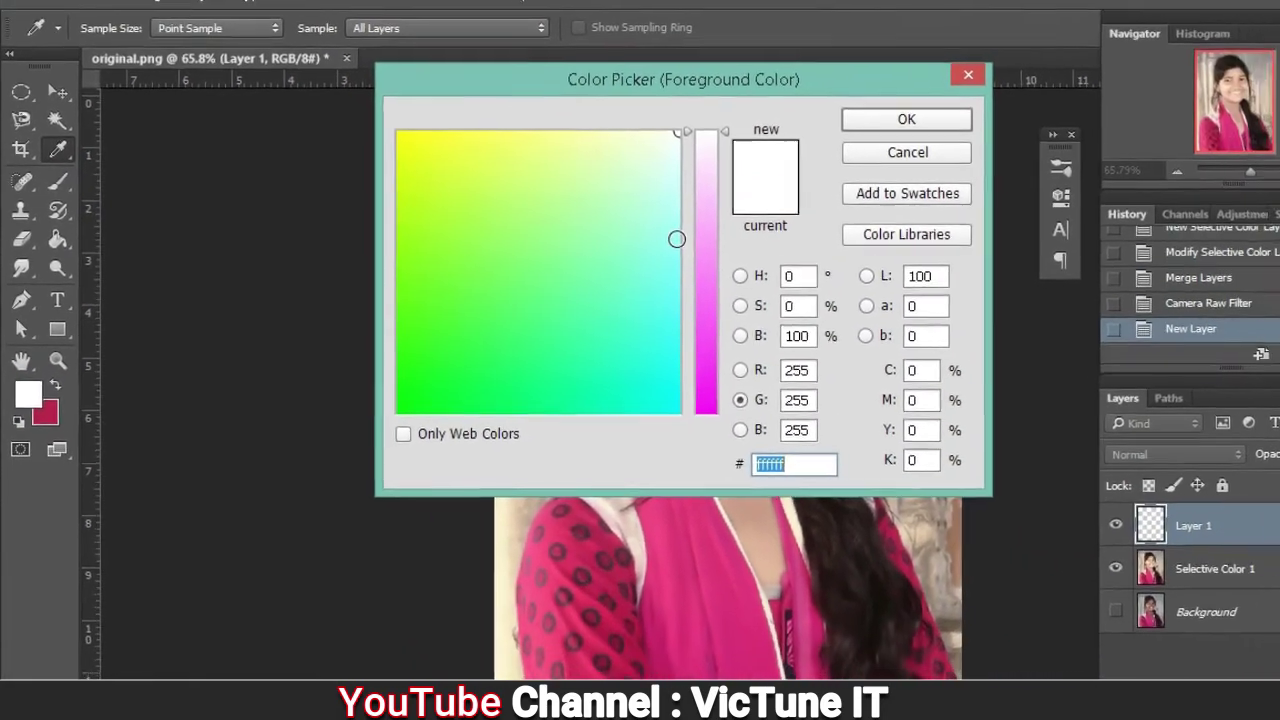
{"action": "left_click_drag", "start_coordinate": [710, 311], "coordinate": [715, 425]}
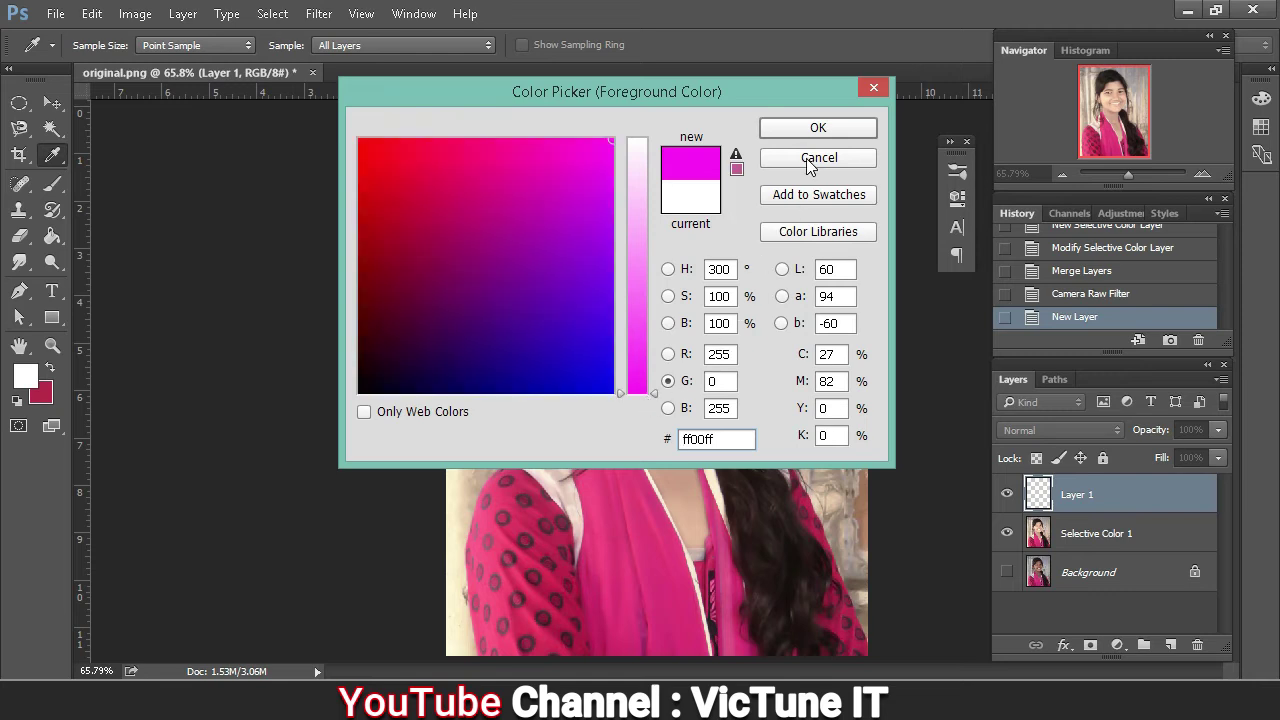
{"action": "left_click", "coordinate": [841, 134]}
{"action": "key", "text": "b"}
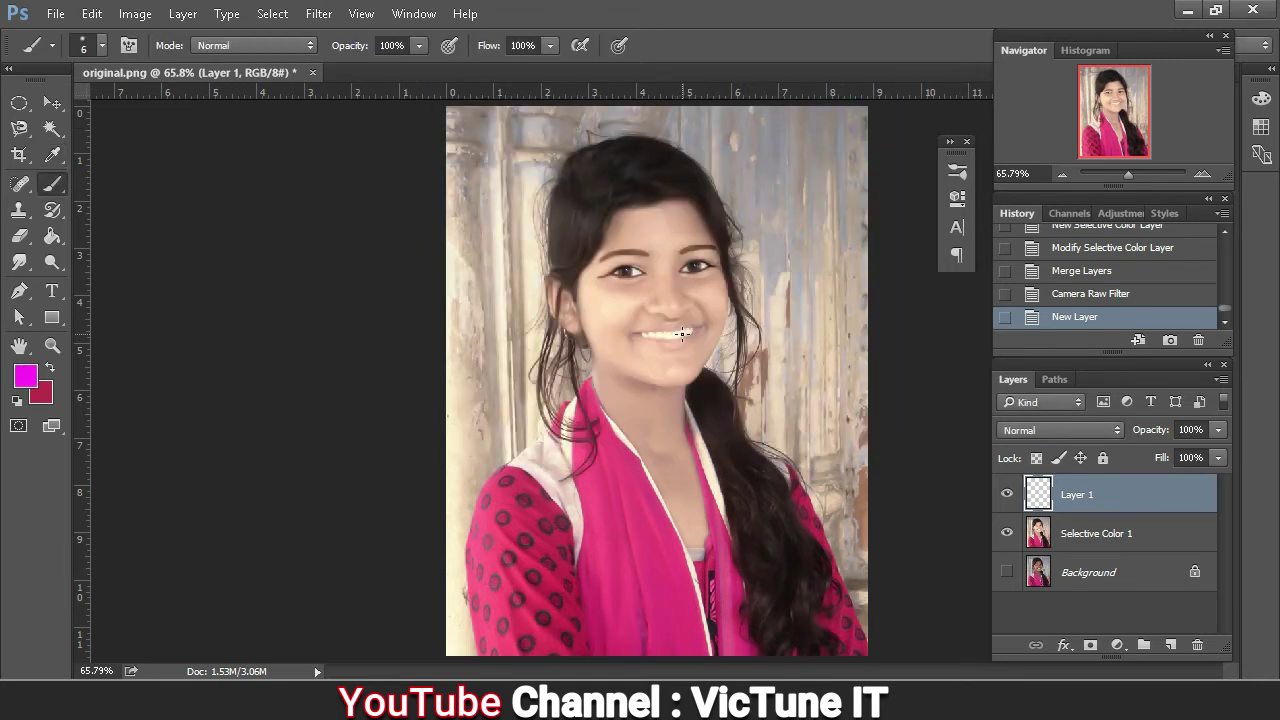
- Paint the upper and lower lips solid magenta on Layer 1 with a 6-pixel brush, leaving the teeth uncovered
{"action": "key", "text": "ctrl+plus"}
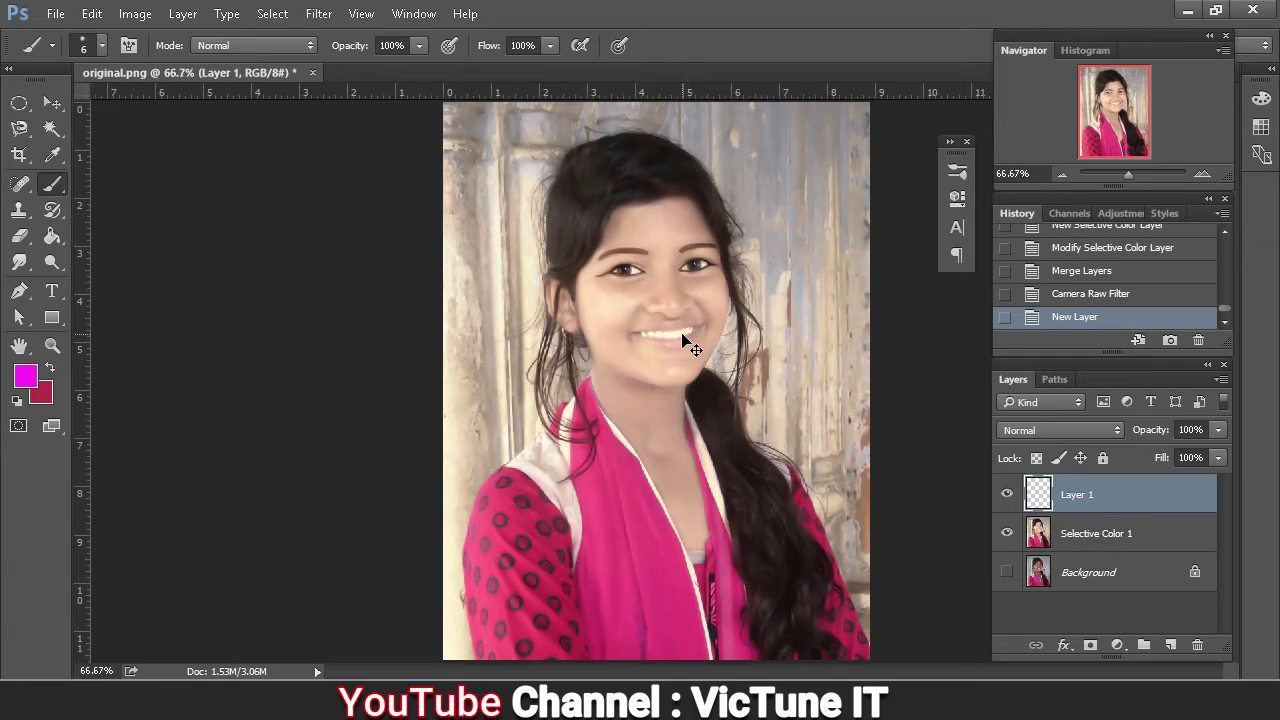
{"action": "key", "text": "ctrl+plus"}
{"action": "key", "text": "ctrl+plus"}
{"action": "key", "text": "ctrl+plus"}
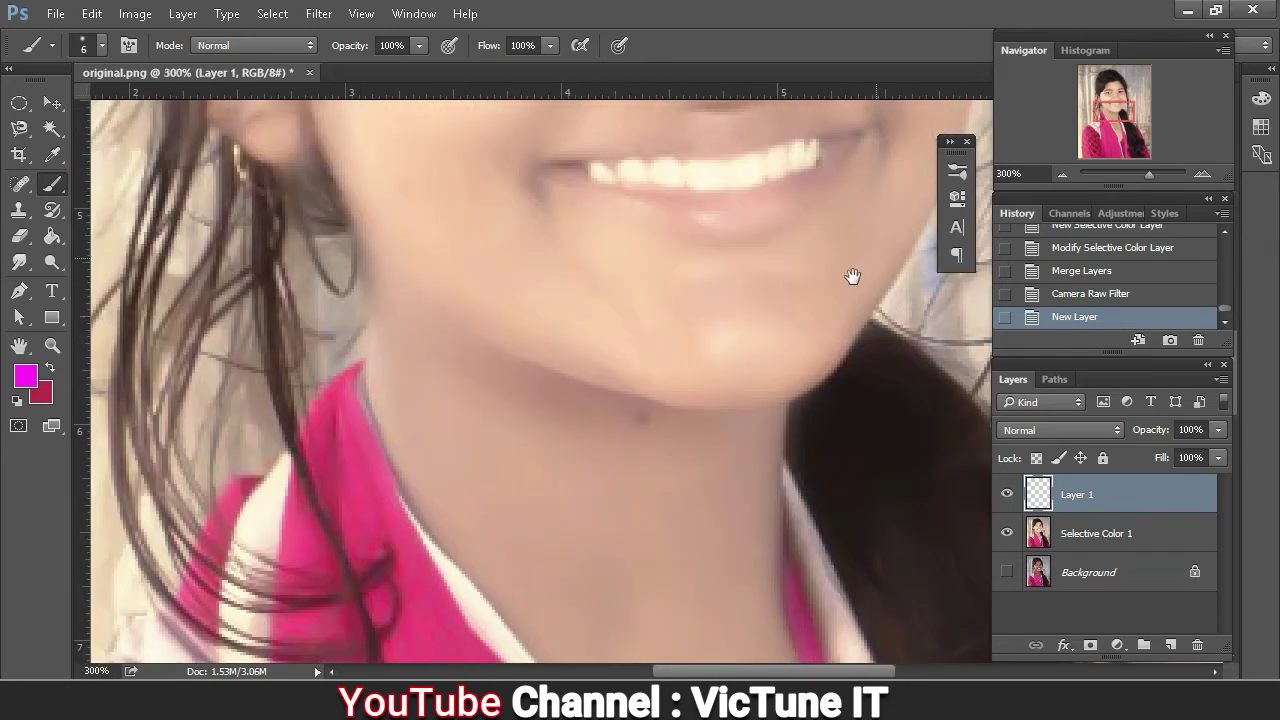
{"action": "left_click_drag", "start_coordinate": [852, 276], "coordinate": [704, 458]}
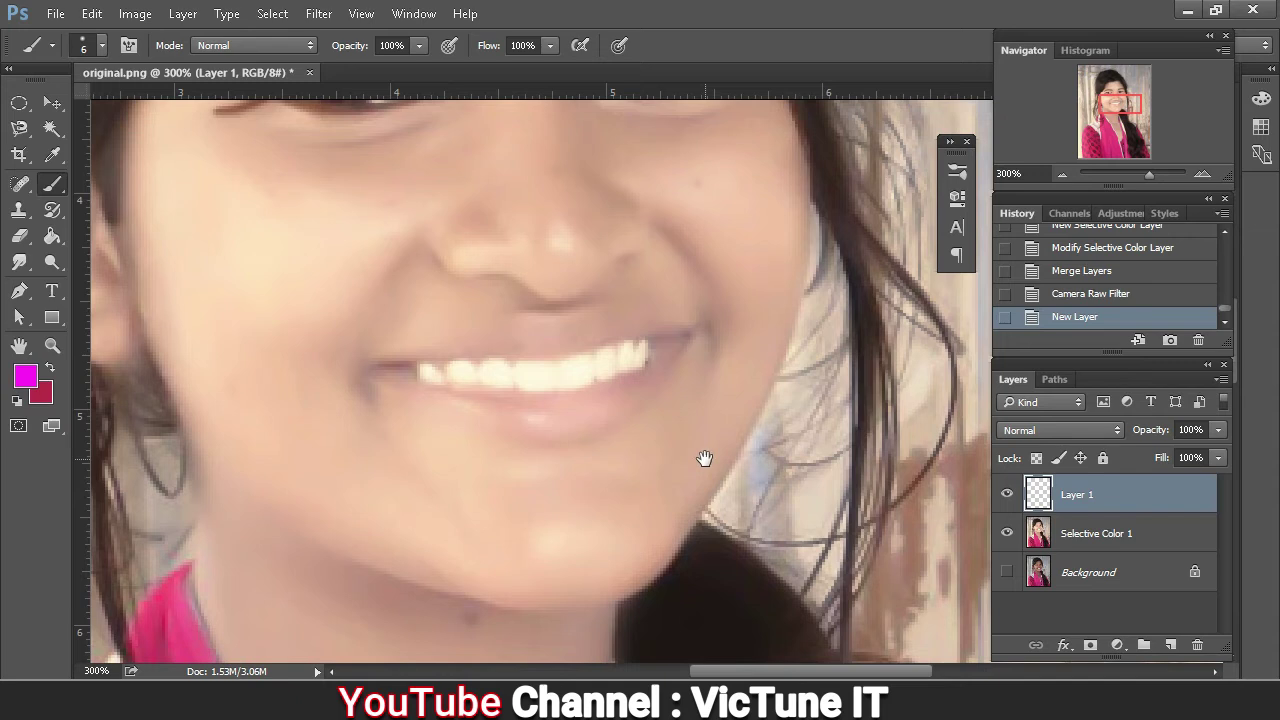
{"action": "mouse_move", "coordinate": [378, 369]}
{"action": "left_mouse_down"}
{"action": "mouse_move", "coordinate": [457, 357]}
{"action": "mouse_move", "coordinate": [514, 330]}
{"action": "mouse_move", "coordinate": [429, 357]}
{"action": "mouse_move", "coordinate": [524, 327]}
{"action": "mouse_move", "coordinate": [651, 314]}
{"action": "mouse_move", "coordinate": [702, 332]}
{"action": "mouse_move", "coordinate": [652, 386]}
{"action": "mouse_move", "coordinate": [458, 414]}
{"action": "mouse_move", "coordinate": [378, 375]}
{"action": "left_mouse_up"}
{"action": "key", "text": "ctrl+z"}
{"action": "mouse_move", "coordinate": [545, 338]}
{"action": "left_mouse_down"}
{"action": "mouse_move", "coordinate": [640, 335]}
{"action": "mouse_move", "coordinate": [668, 352]}
{"action": "mouse_move", "coordinate": [565, 405]}
{"action": "mouse_move", "coordinate": [456, 392]}
{"action": "mouse_move", "coordinate": [630, 398]}
{"action": "mouse_move", "coordinate": [454, 399]}
{"action": "mouse_move", "coordinate": [501, 337]}
{"action": "mouse_move", "coordinate": [648, 343]}
{"action": "mouse_move", "coordinate": [516, 341]}
{"action": "mouse_move", "coordinate": [397, 371]}
{"action": "mouse_move", "coordinate": [494, 344]}
{"action": "left_mouse_up"}
{"action": "key", "text": "ctrl+z"}
{"action": "left_click_drag", "start_coordinate": [635, 323], "coordinate": [438, 346]}
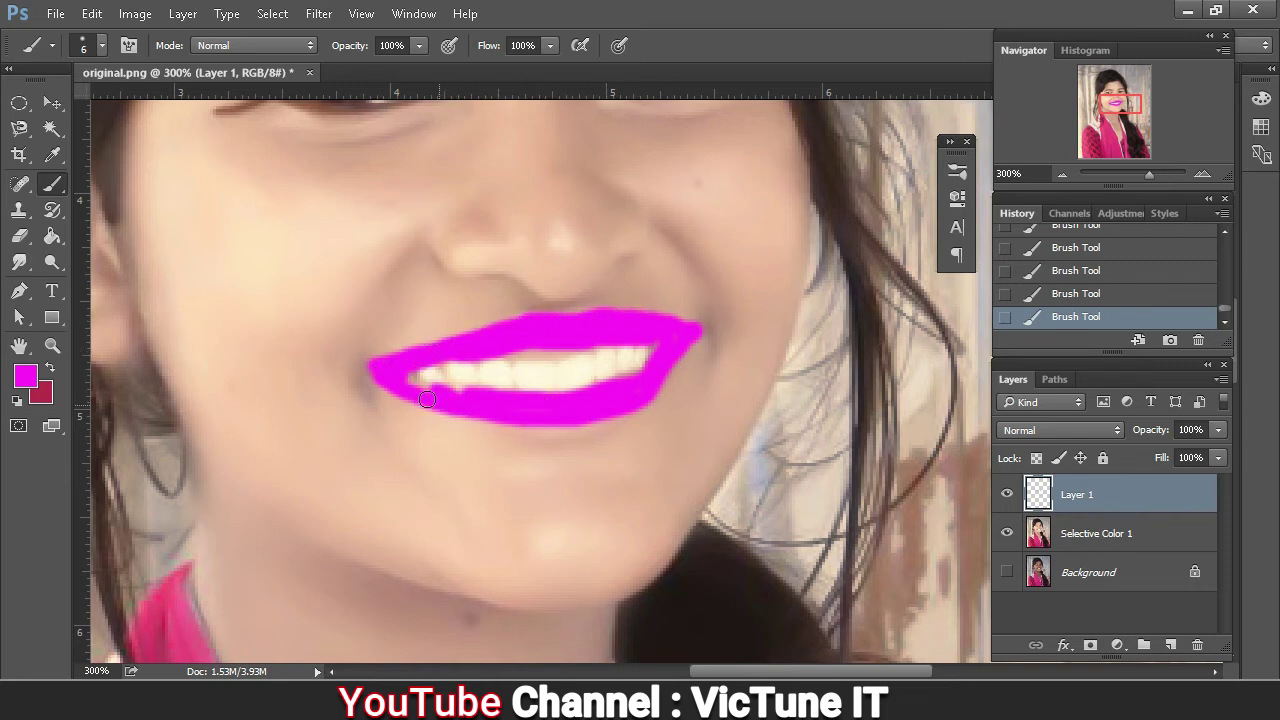
{"action": "left_click_drag", "start_coordinate": [602, 337], "coordinate": [457, 357]}
{"action": "left_click_drag", "start_coordinate": [403, 371], "coordinate": [476, 395]}
{"action": "left_click_drag", "start_coordinate": [662, 340], "coordinate": [537, 354]}
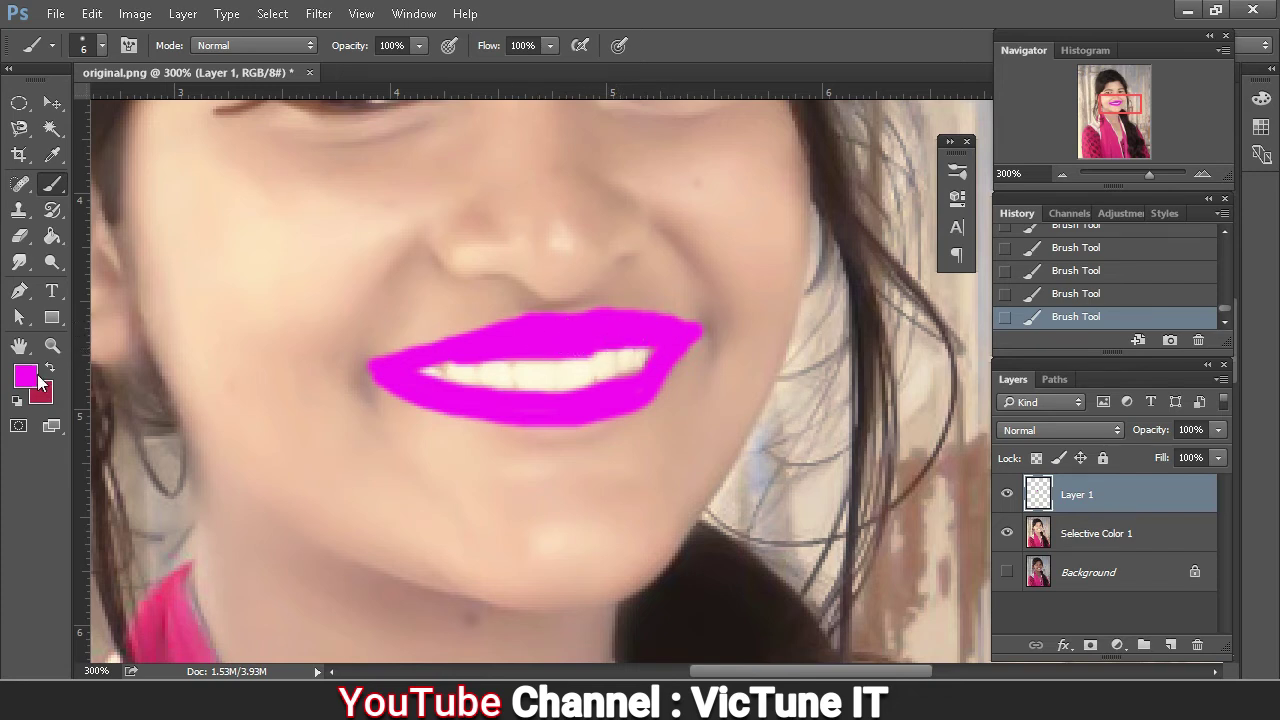
- Erase the magenta spilling past the outer lip edges and set Layer 1's blending mode to Multiply
{"action": "left_click", "coordinate": [20, 236]}
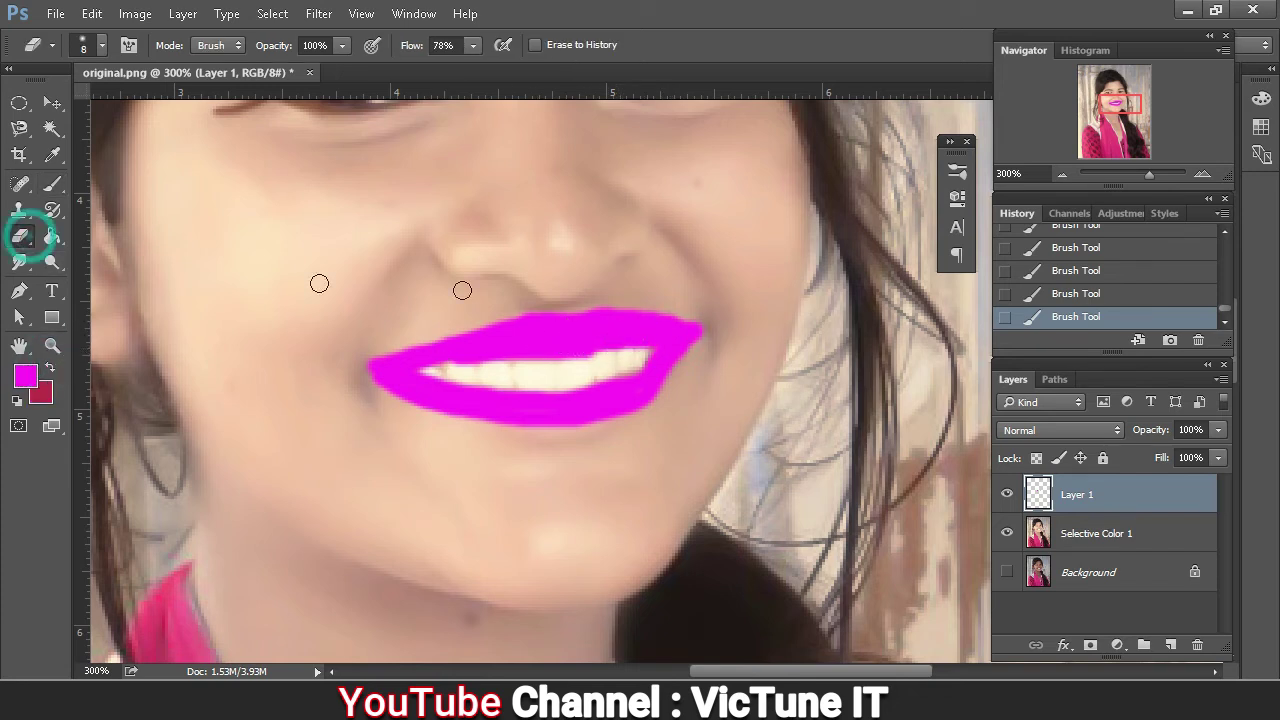
{"action": "left_click", "coordinate": [549, 303]}
{"action": "mouse_move", "coordinate": [695, 314]}
{"action": "left_mouse_down"}
{"action": "mouse_move", "coordinate": [646, 303]}
{"action": "mouse_move", "coordinate": [683, 311]}
{"action": "left_mouse_up"}
{"action": "left_click_drag", "start_coordinate": [678, 374], "coordinate": [629, 444]}
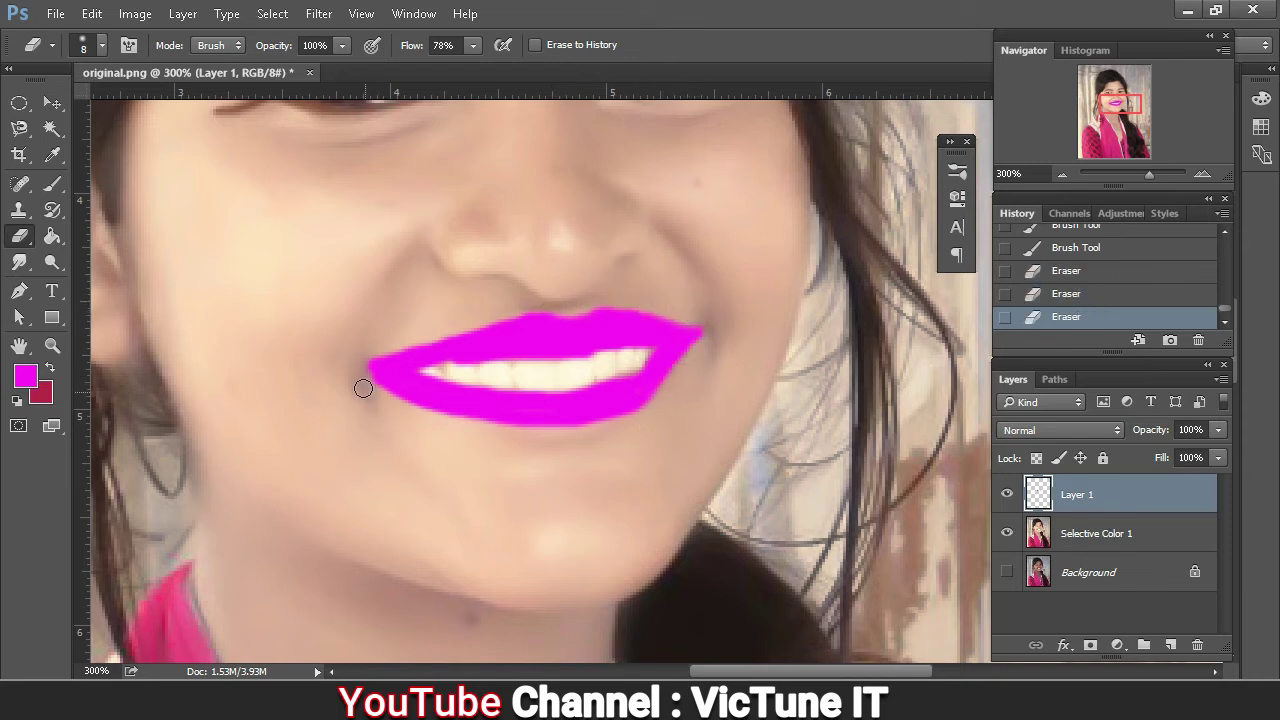
{"action": "mouse_move", "coordinate": [357, 378]}
{"action": "left_mouse_down"}
{"action": "mouse_move", "coordinate": [391, 397]}
{"action": "mouse_move", "coordinate": [380, 386]}
{"action": "left_mouse_up"}
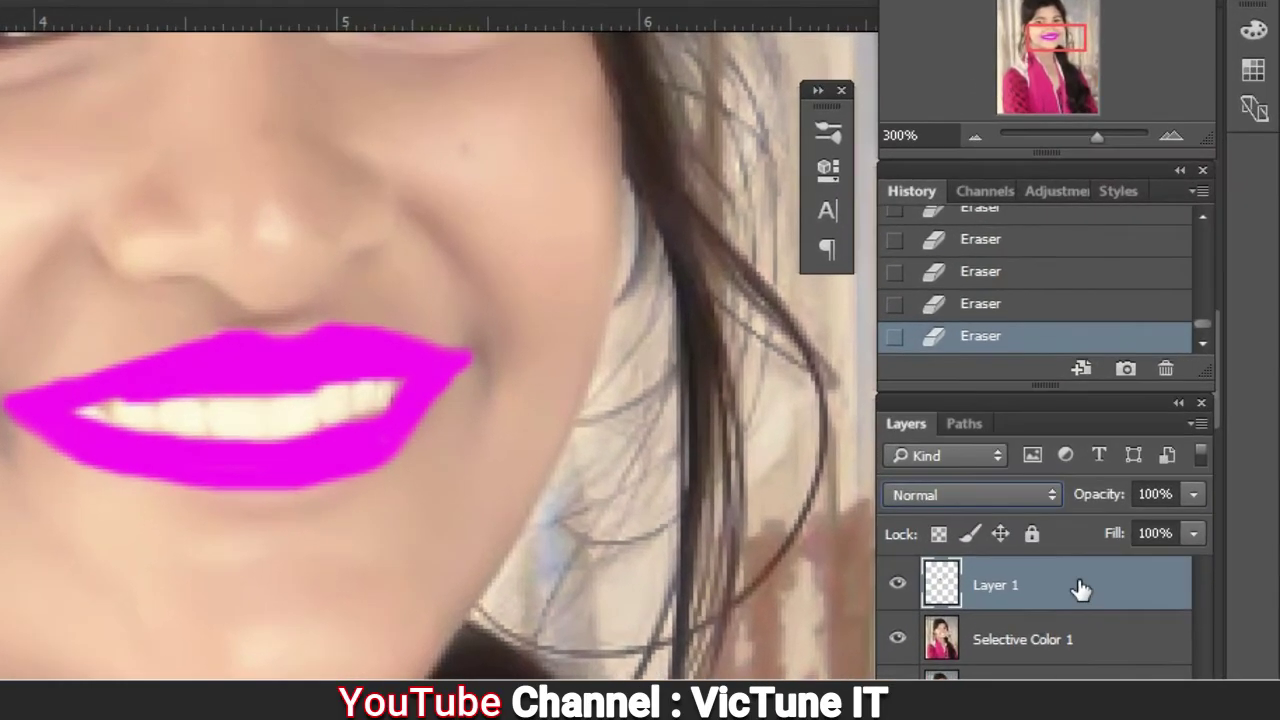
{"action": "left_click", "coordinate": [979, 503]}
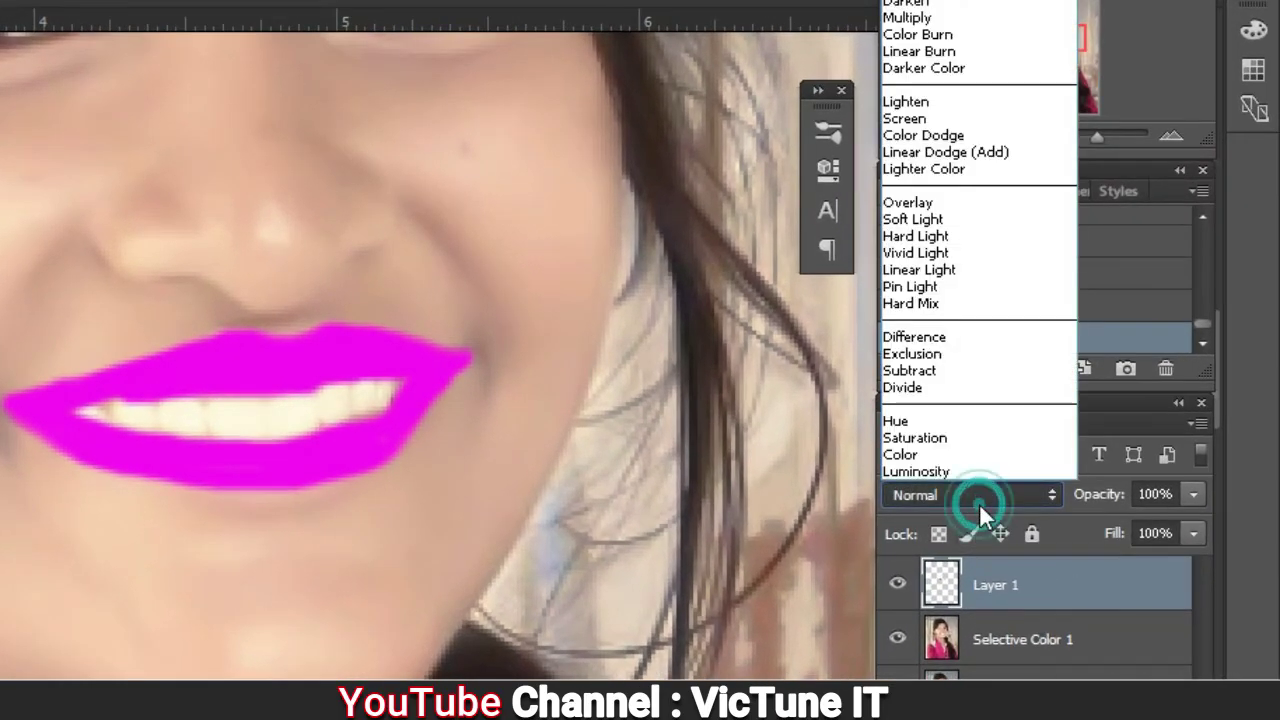
{"action": "left_click", "coordinate": [922, 18]}
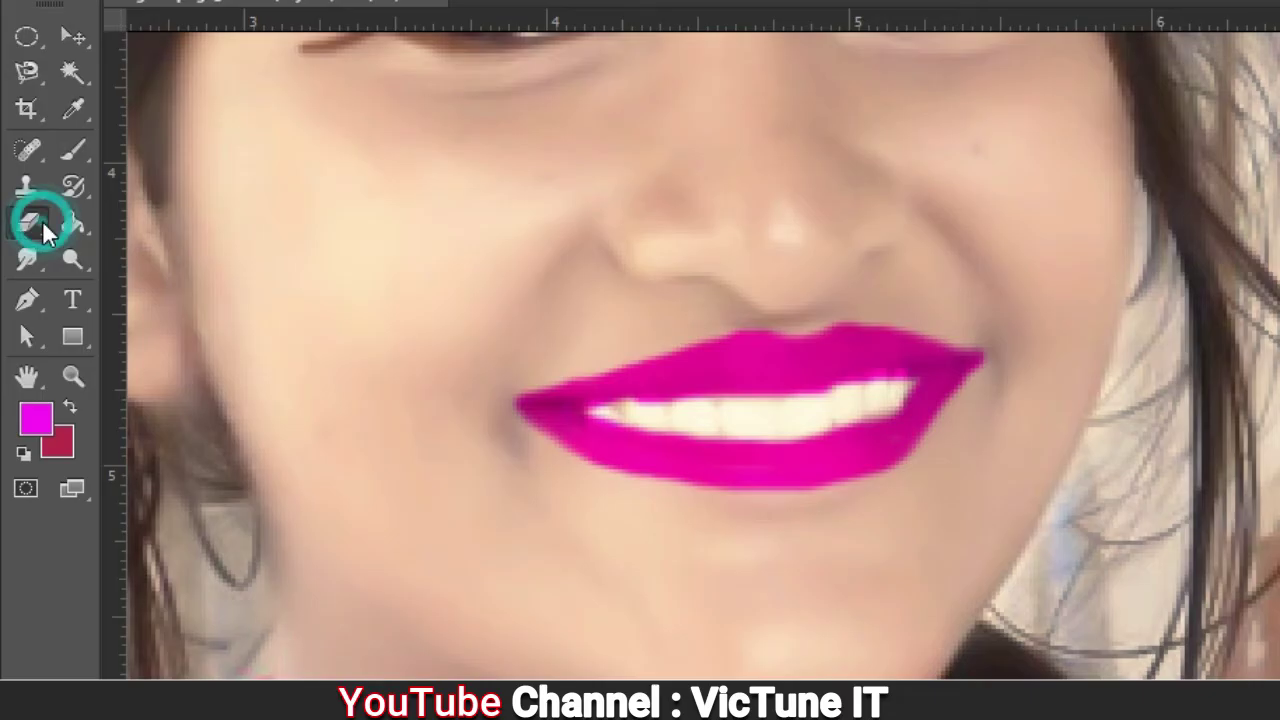
- Erase stray lip color from the teeth and along the outer lip contour with the eraser reduced to 5 pixels
{"action": "scroll", "coordinate": [735, 341], "scroll_direction": "left", "scroll_amount": 2}
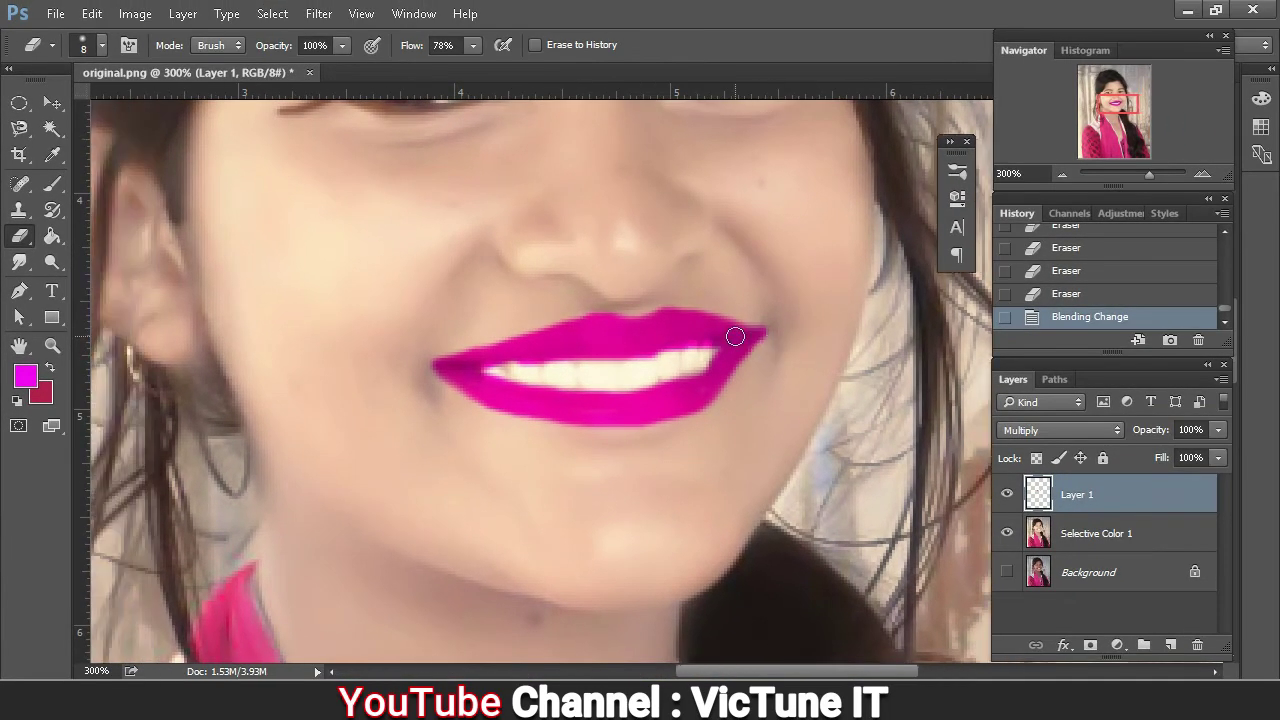
{"action": "scroll", "coordinate": [735, 336], "scroll_direction": "up", "scroll_amount": 6}
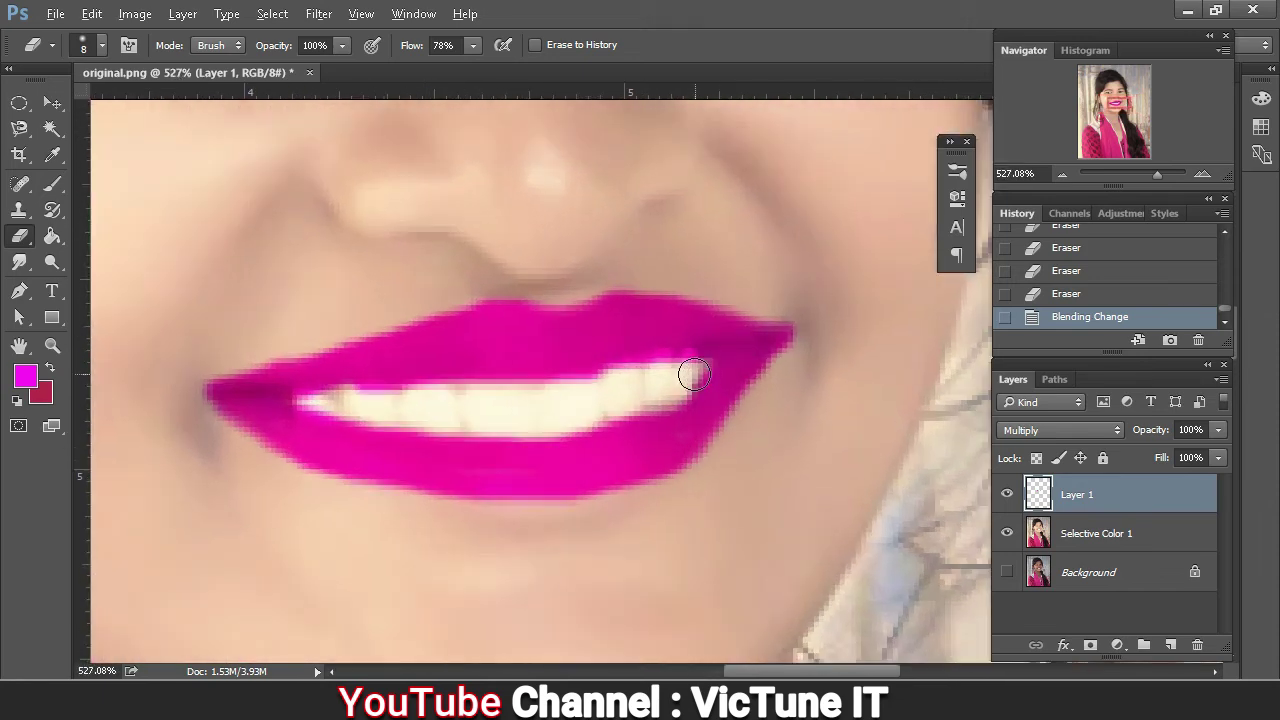
{"action": "key", "text": "bracketleft"}
{"action": "key", "text": "bracketleft"}
{"action": "key", "text": "bracketleft"}
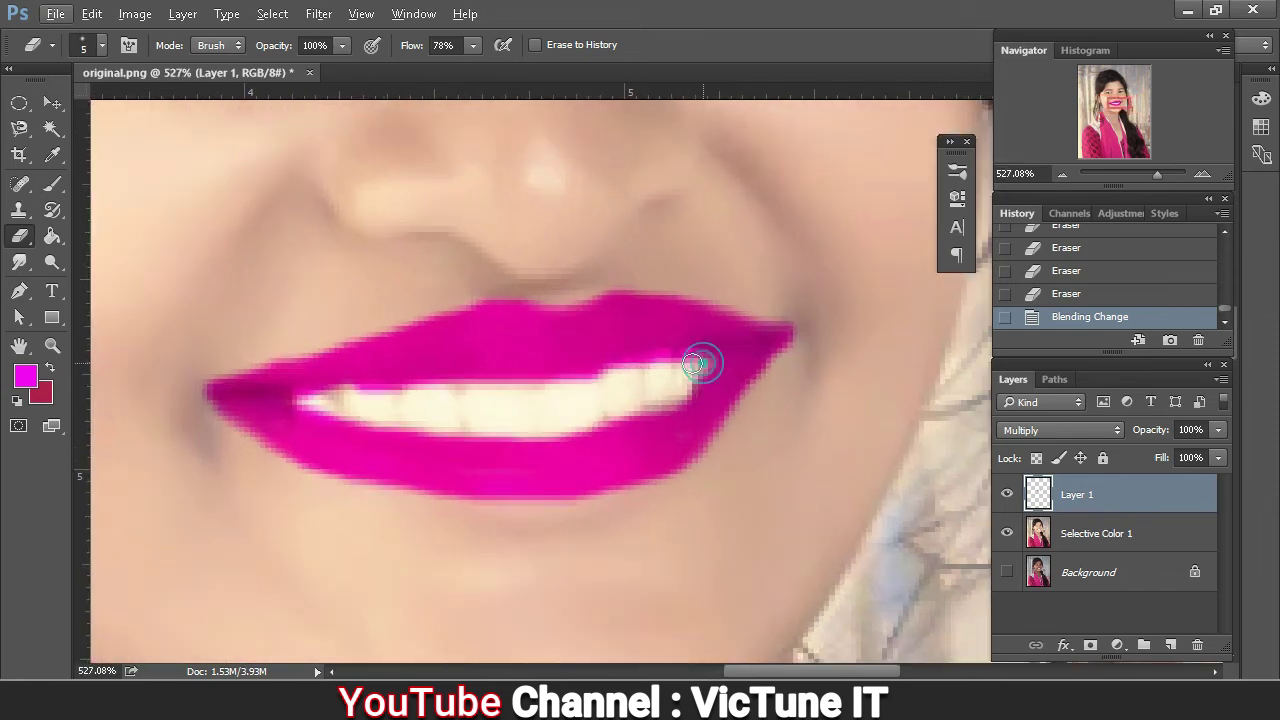
{"action": "left_click_drag", "start_coordinate": [684, 363], "coordinate": [549, 396]}
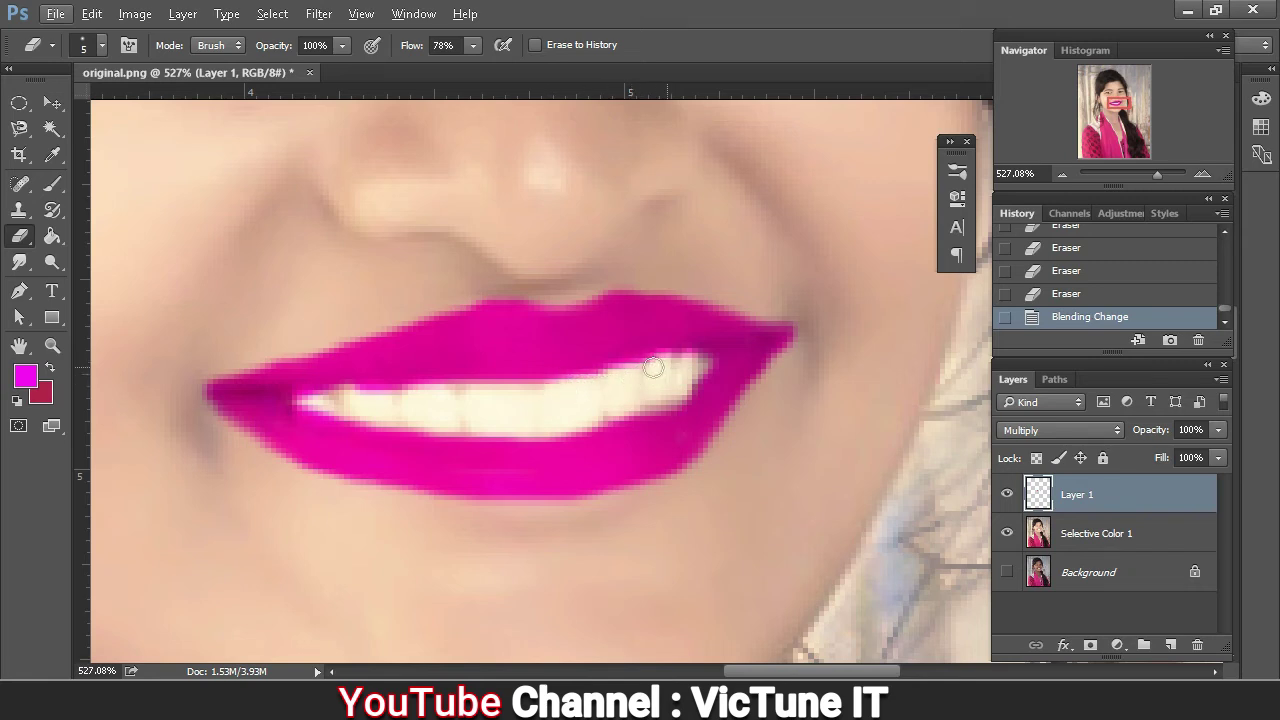
{"action": "mouse_move", "coordinate": [461, 408]}
{"action": "left_mouse_down"}
{"action": "mouse_move", "coordinate": [353, 400]}
{"action": "mouse_move", "coordinate": [594, 391]}
{"action": "left_mouse_up"}
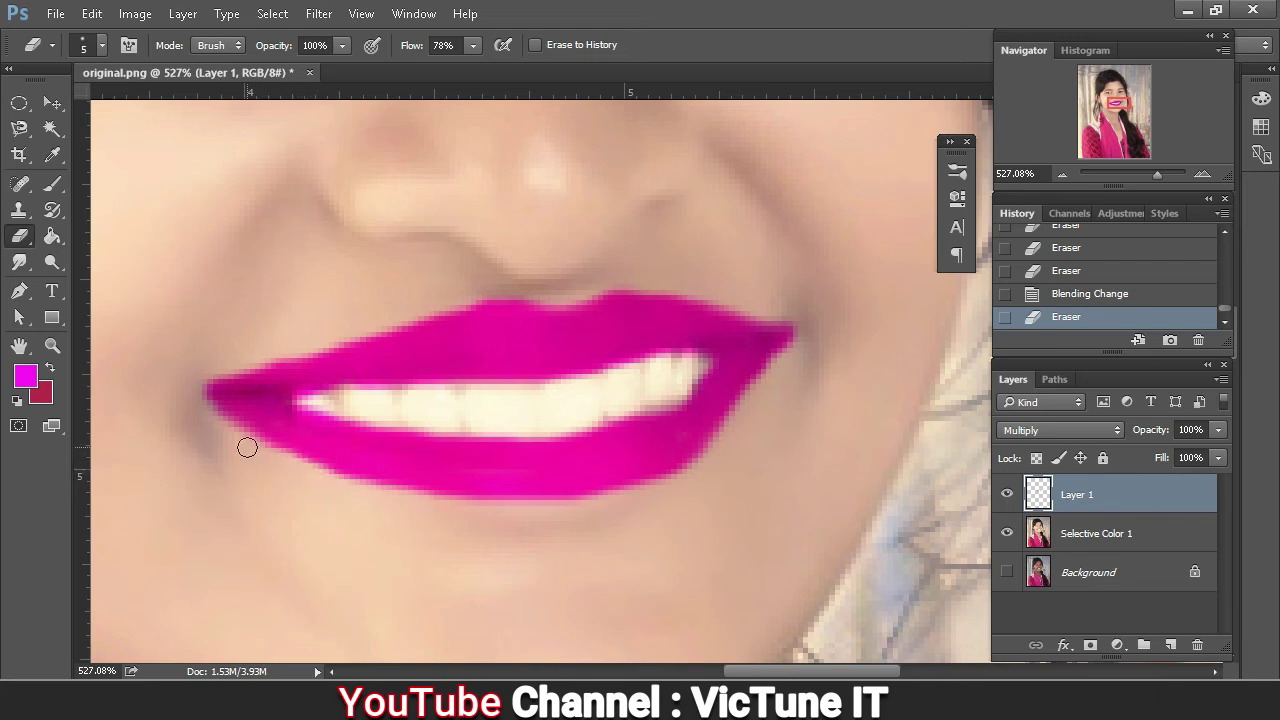
{"action": "left_click_drag", "start_coordinate": [348, 488], "coordinate": [385, 502]}
{"action": "mouse_move", "coordinate": [240, 445]}
{"action": "left_mouse_down"}
{"action": "mouse_move", "coordinate": [214, 419]}
{"action": "mouse_move", "coordinate": [272, 451]}
{"action": "left_mouse_up"}
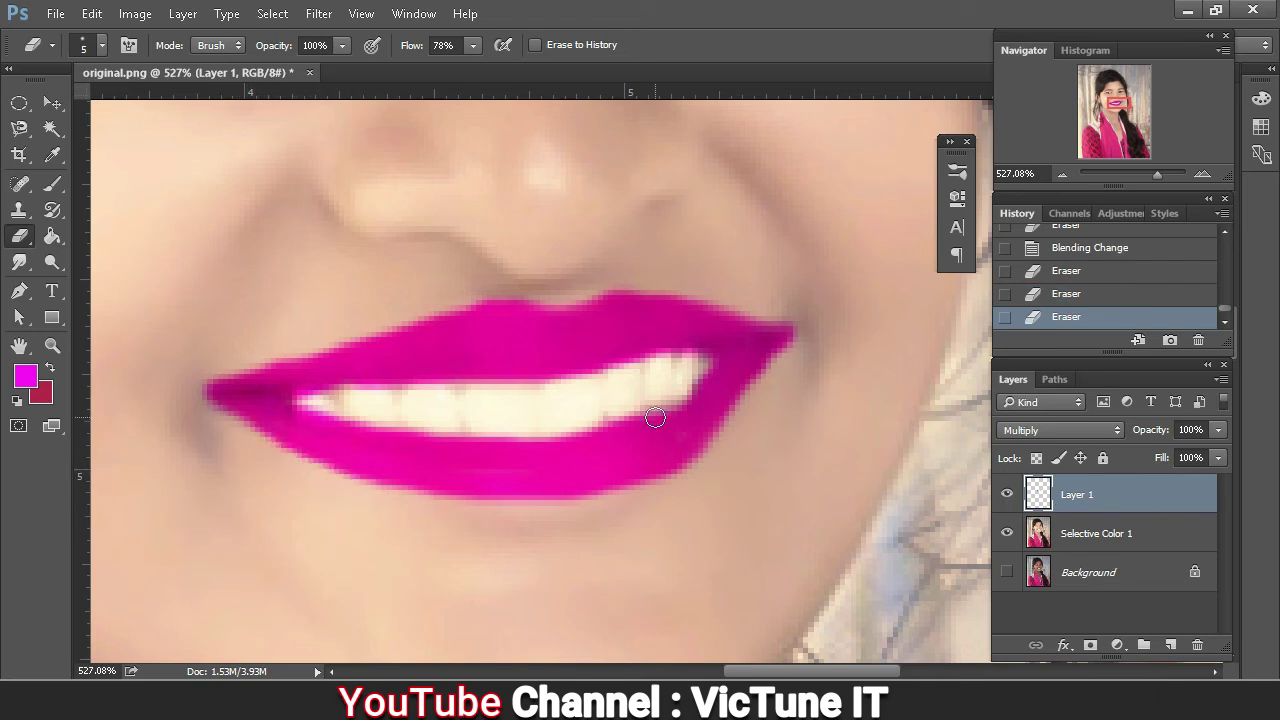
{"action": "left_click_drag", "start_coordinate": [282, 350], "coordinate": [258, 358]}
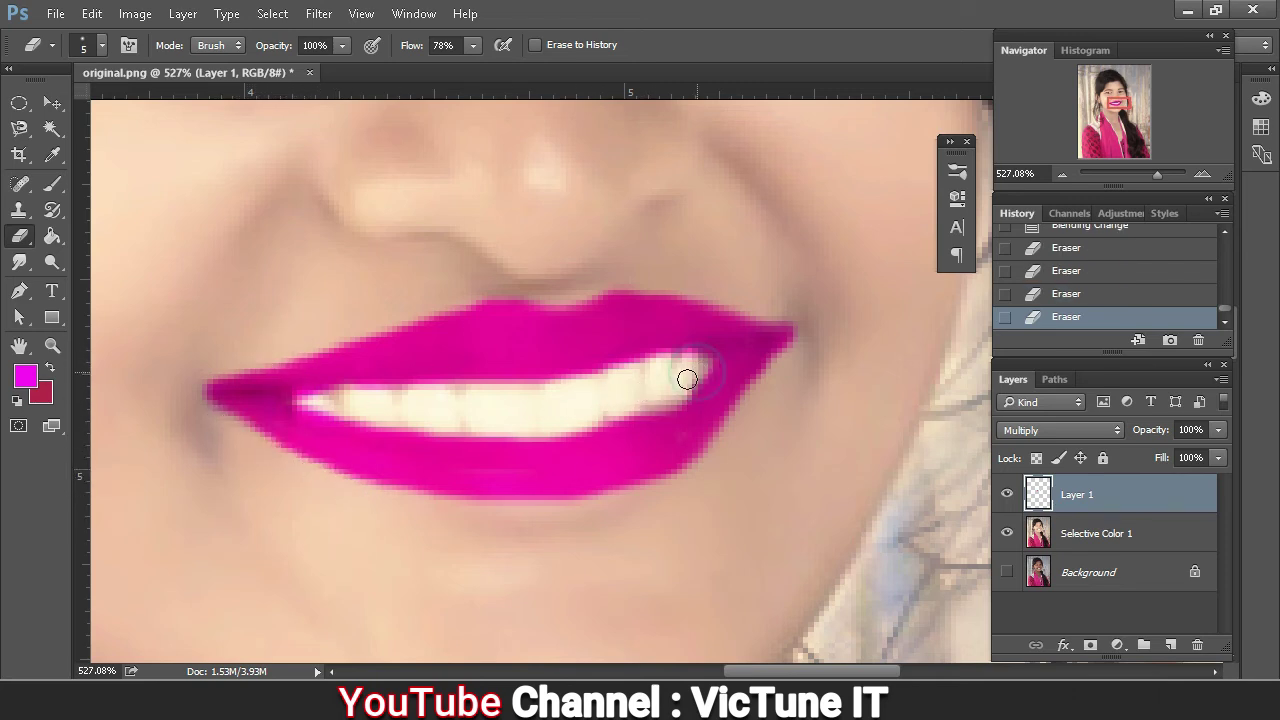
{"action": "left_click_drag", "start_coordinate": [660, 399], "coordinate": [550, 418]}
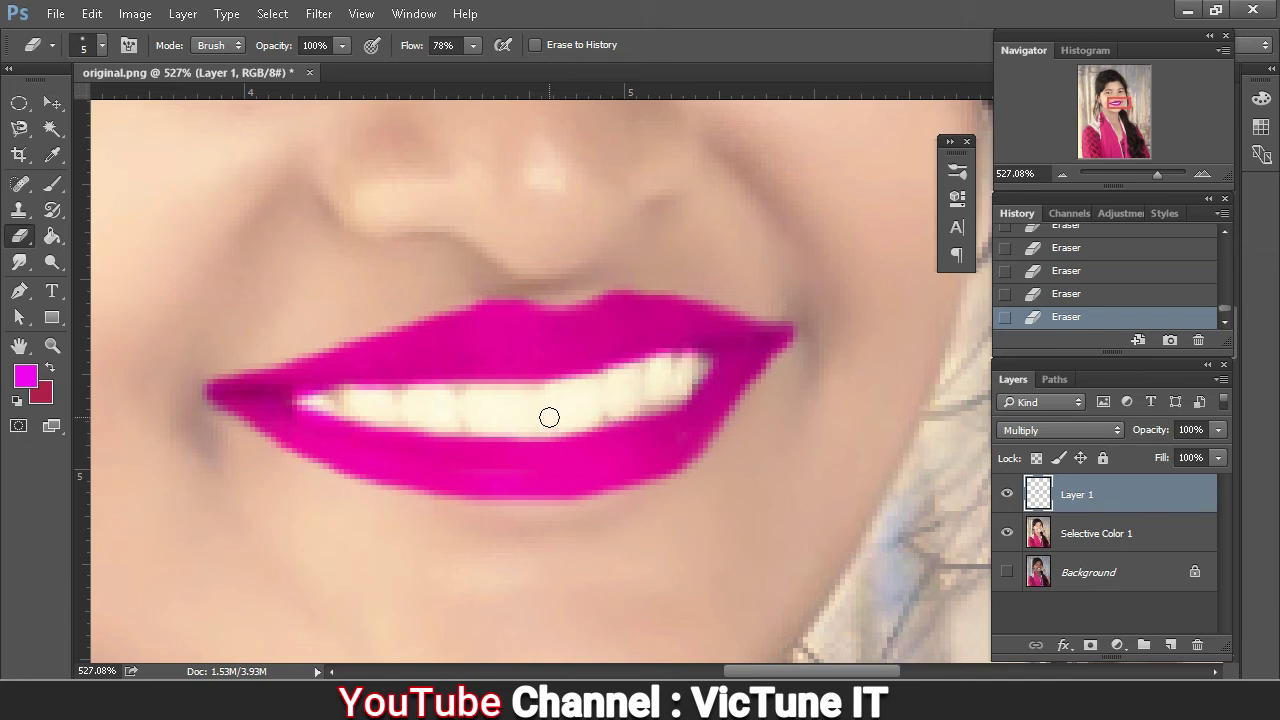
- Erase the remaining lip color from the teeth near the left mouth corner with a 1-pixel eraser
{"action": "key", "text": "bracketleft"}
{"action": "key", "text": "bracketleft"}
{"action": "left_click_drag", "start_coordinate": [323, 399], "coordinate": [300, 400]}
{"action": "key", "text": "b"}
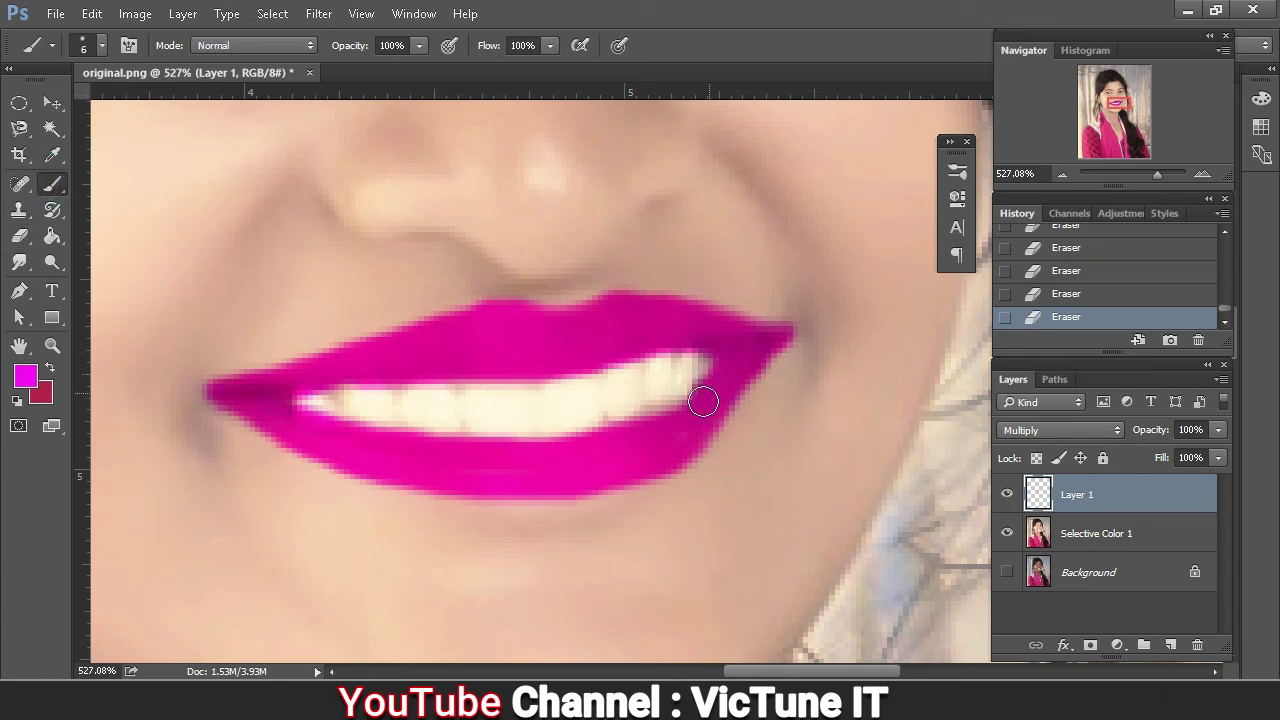
{"action": "key", "text": "e"}
{"action": "scroll", "coordinate": [730, 395], "scroll_direction": "up", "scroll_amount": 1}
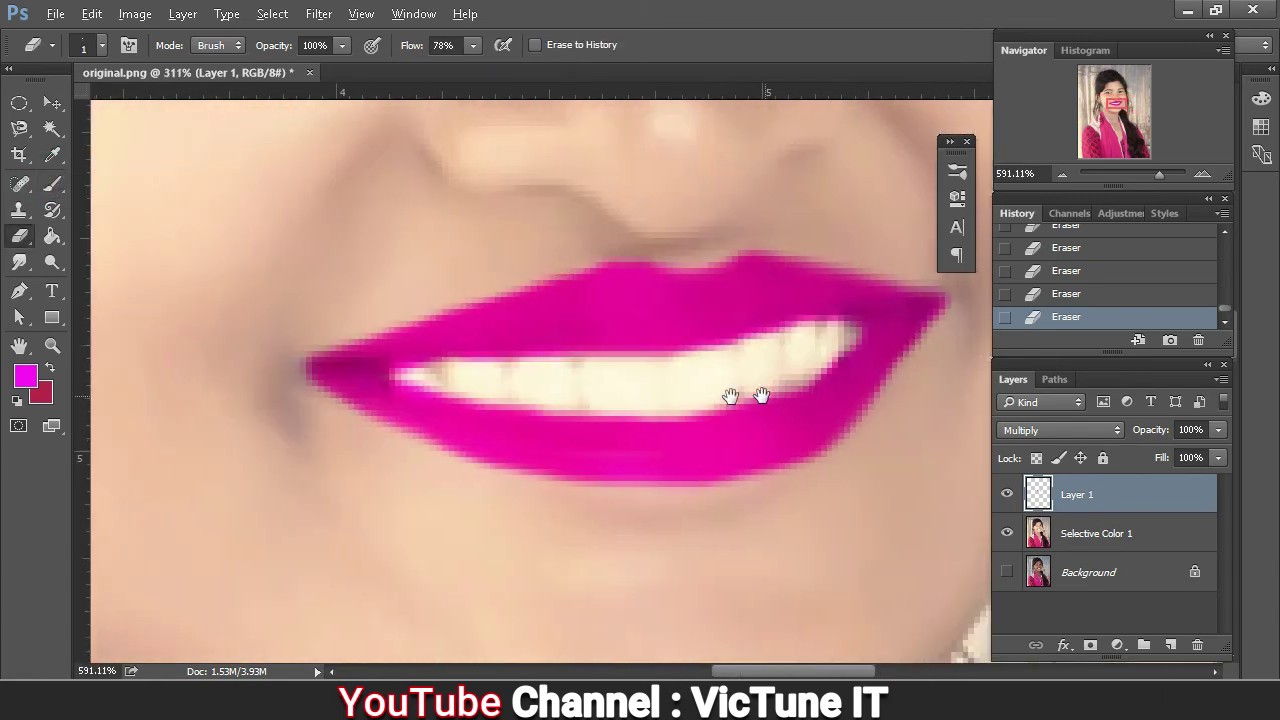
{"action": "mouse_move", "coordinate": [392, 370]}
{"action": "left_mouse_down"}
{"action": "mouse_move", "coordinate": [380, 368]}
{"action": "mouse_move", "coordinate": [420, 368]}
{"action": "mouse_move", "coordinate": [378, 368]}
{"action": "left_mouse_up"}
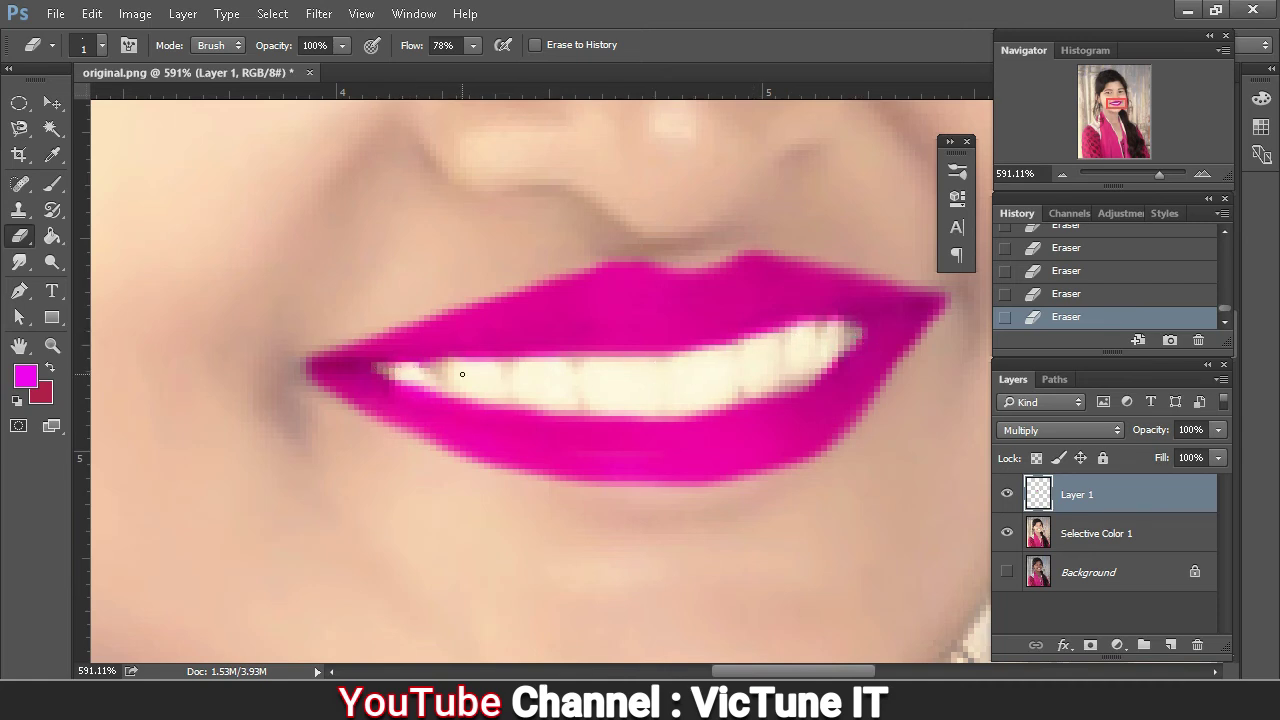
{"action": "left_click_drag", "start_coordinate": [416, 378], "coordinate": [505, 404]}
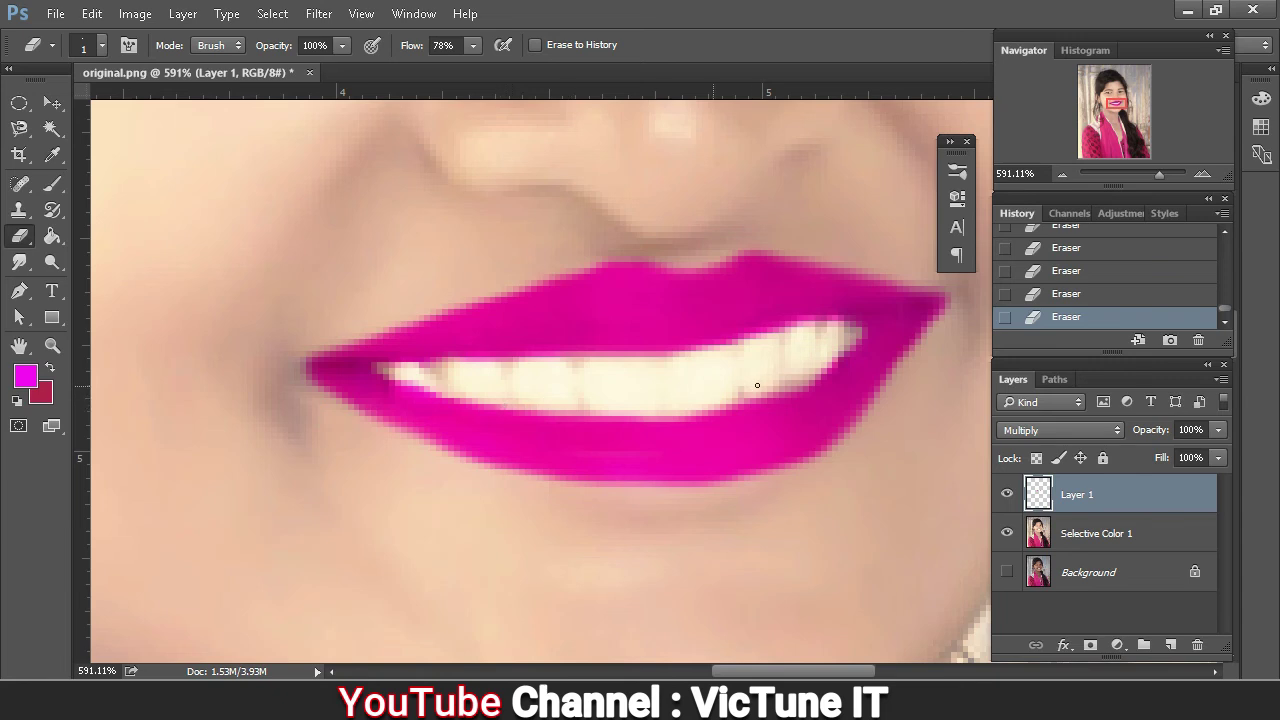
- Reduce Layer 1's Fill to 70% and merge it with the Selective Color 1 layer
{"action": "key", "text": "ctrl+0"}
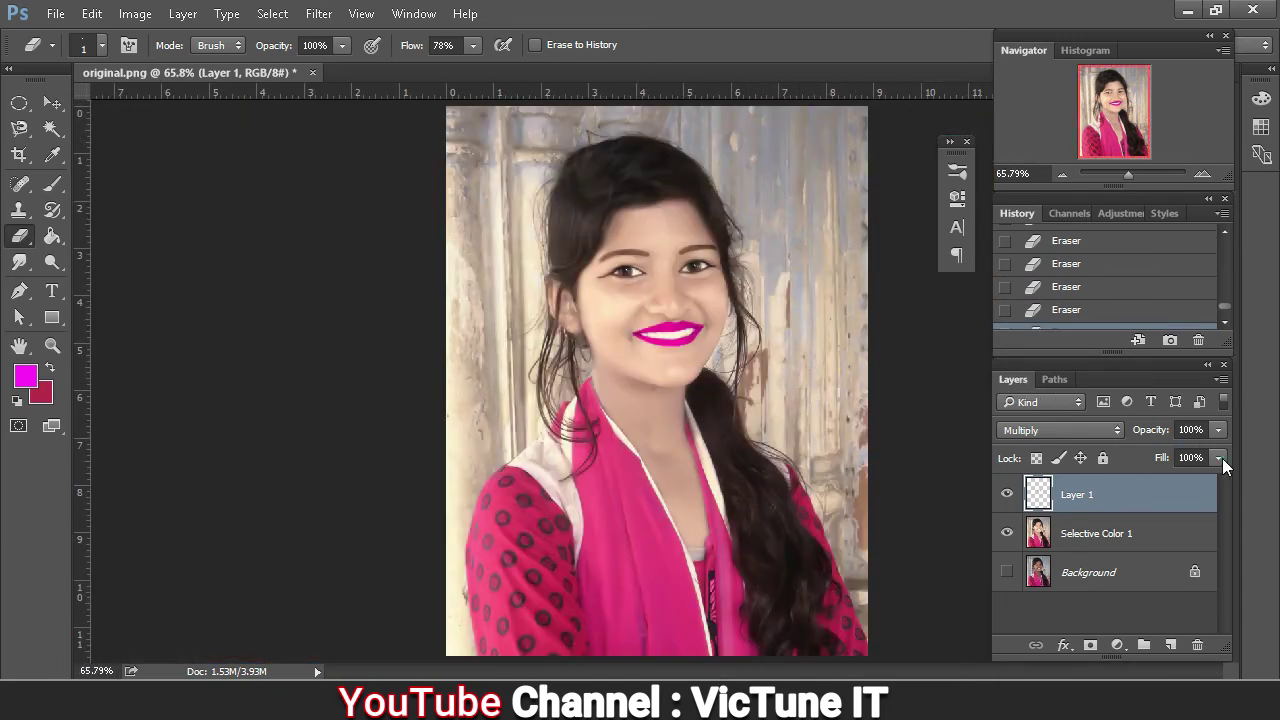
{"action": "left_click_drag", "start_coordinate": [1222, 458], "coordinate": [1187, 480]}
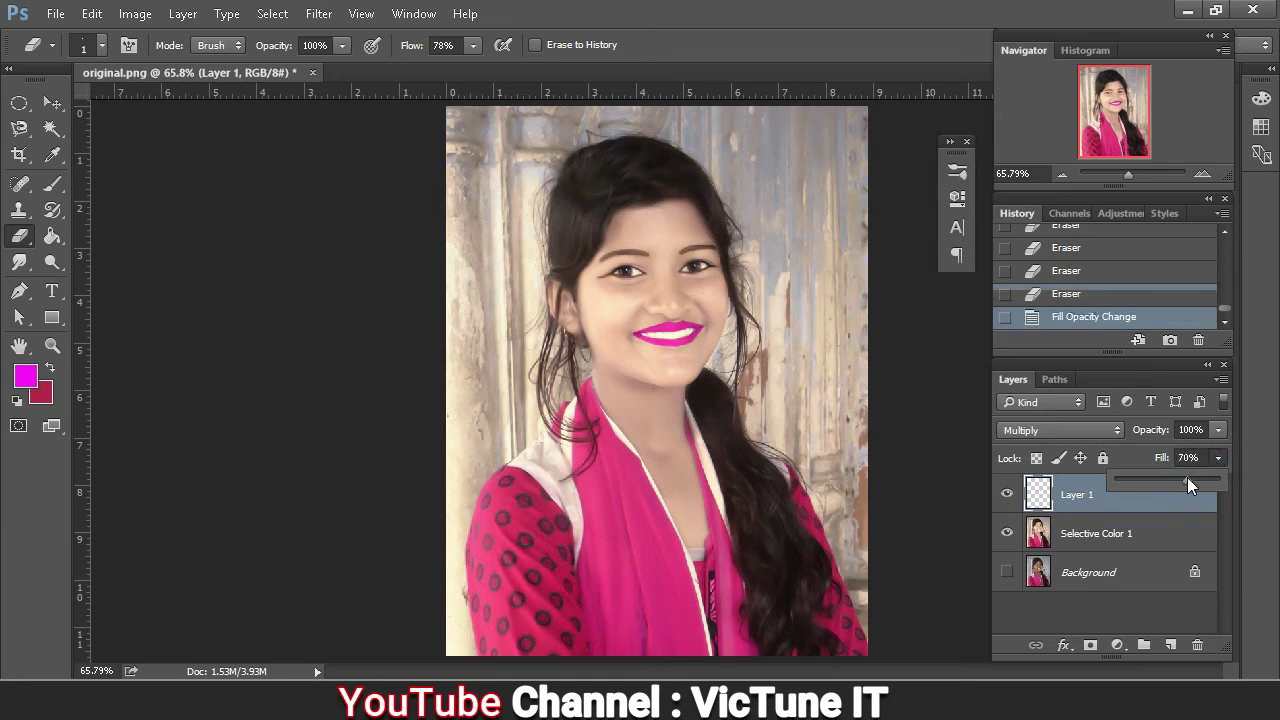
{"action": "left_click", "coordinate": [1226, 460]}
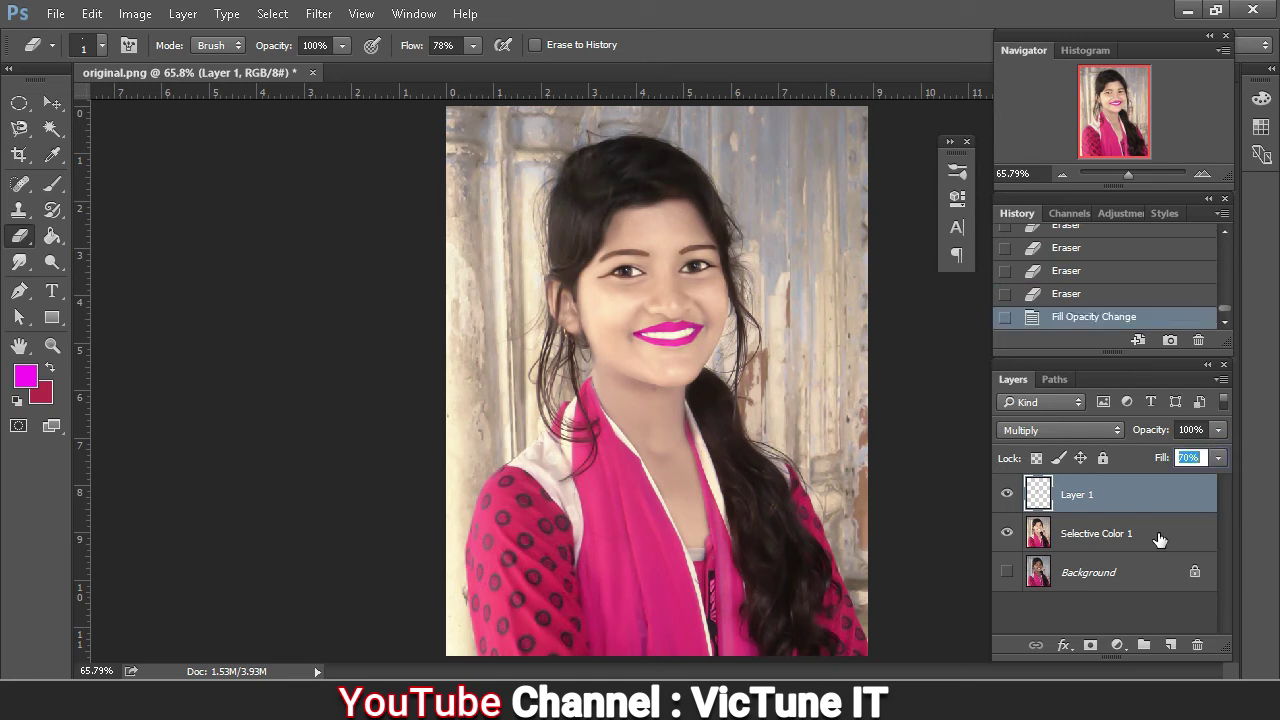
{"action": "left_click", "coordinate": [1159, 540], "text": "shift"}
{"action": "right_click", "coordinate": [1114, 533]}
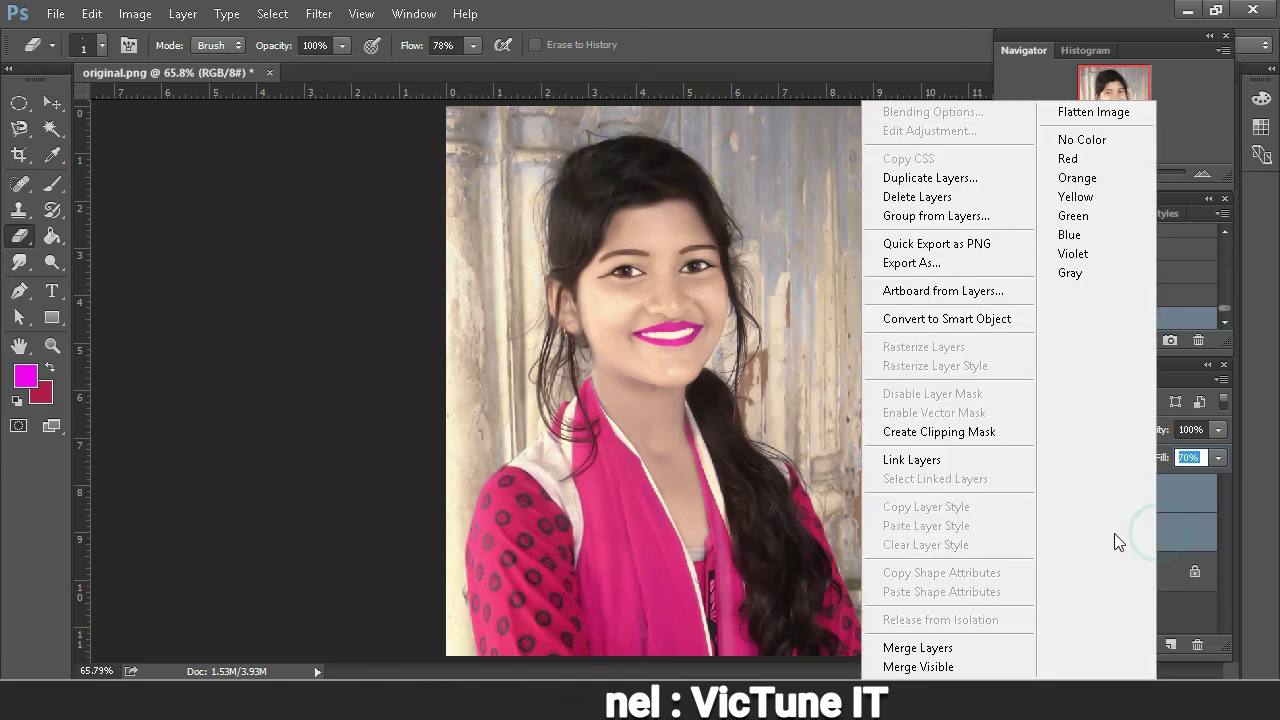
{"action": "left_click", "coordinate": [946, 647]}
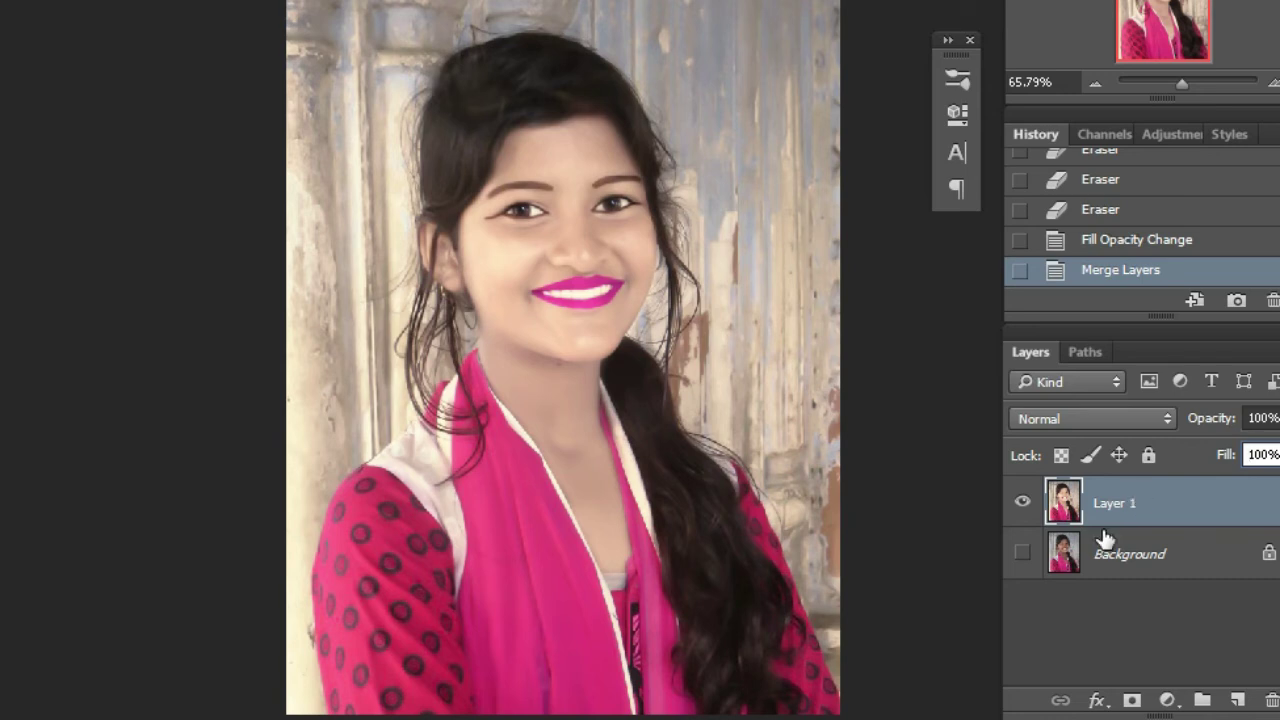
- Show the Background layer, and hide and reshow Layer 1 to compare the retouch with the original
{"action": "left_click", "coordinate": [1029, 553]}
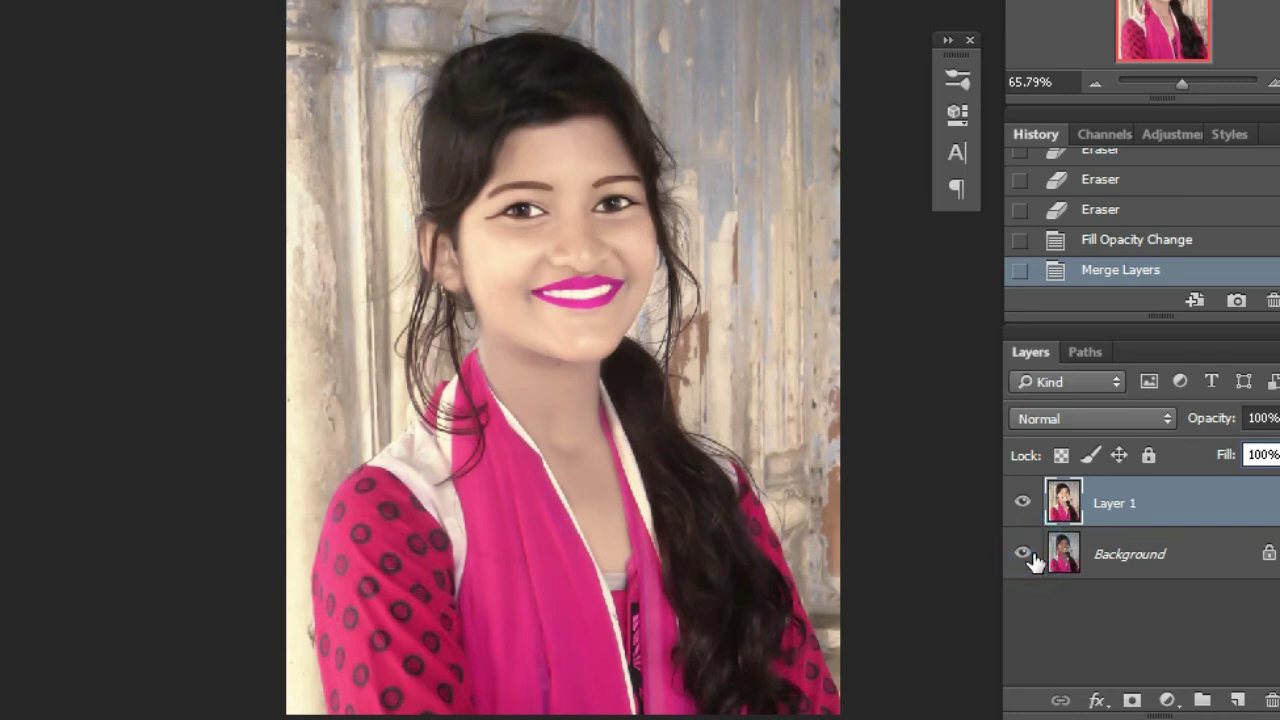
{"action": "left_click", "coordinate": [1022, 503]}
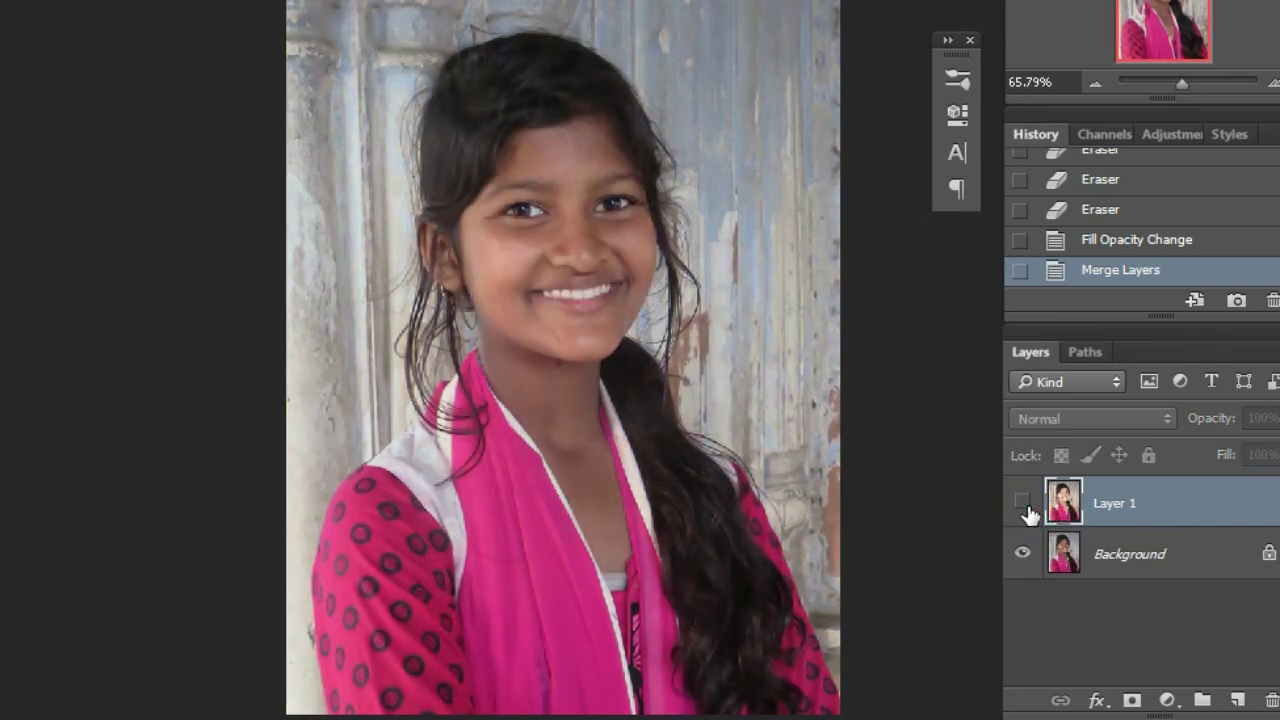
{"action": "left_click", "coordinate": [1022, 503]}
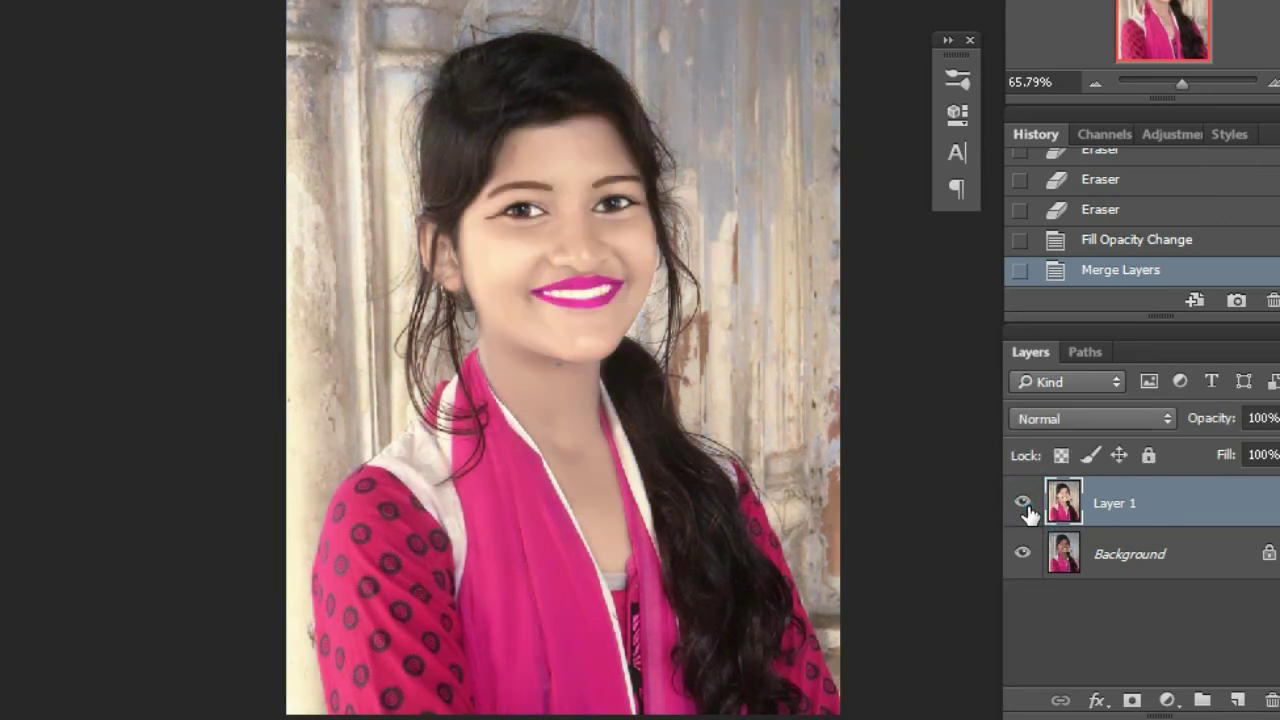